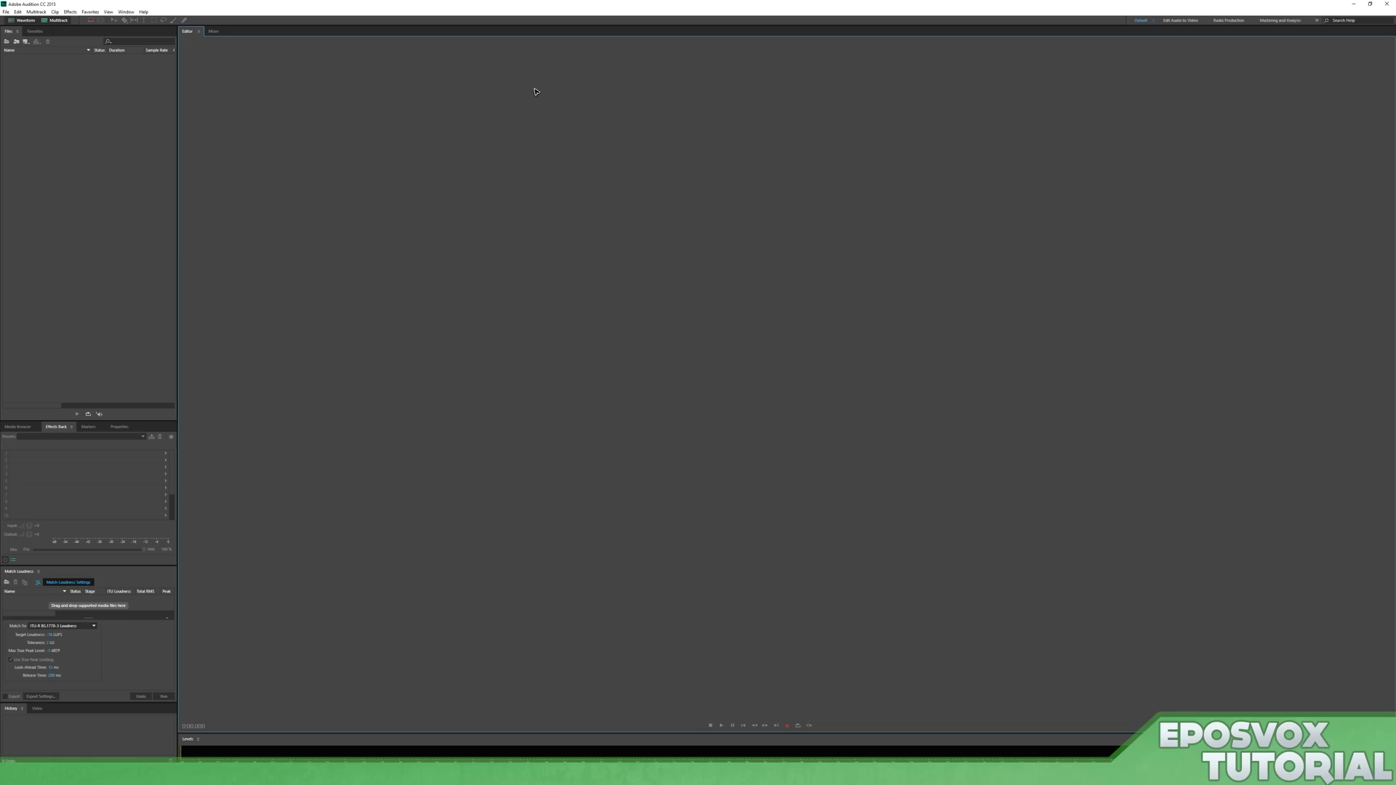
Step: Maximize the window and start recording a new 96000 Hz file named 'Audition TUt'
left_click_drag(456, 3, 671, 3)
left_click(786, 725)
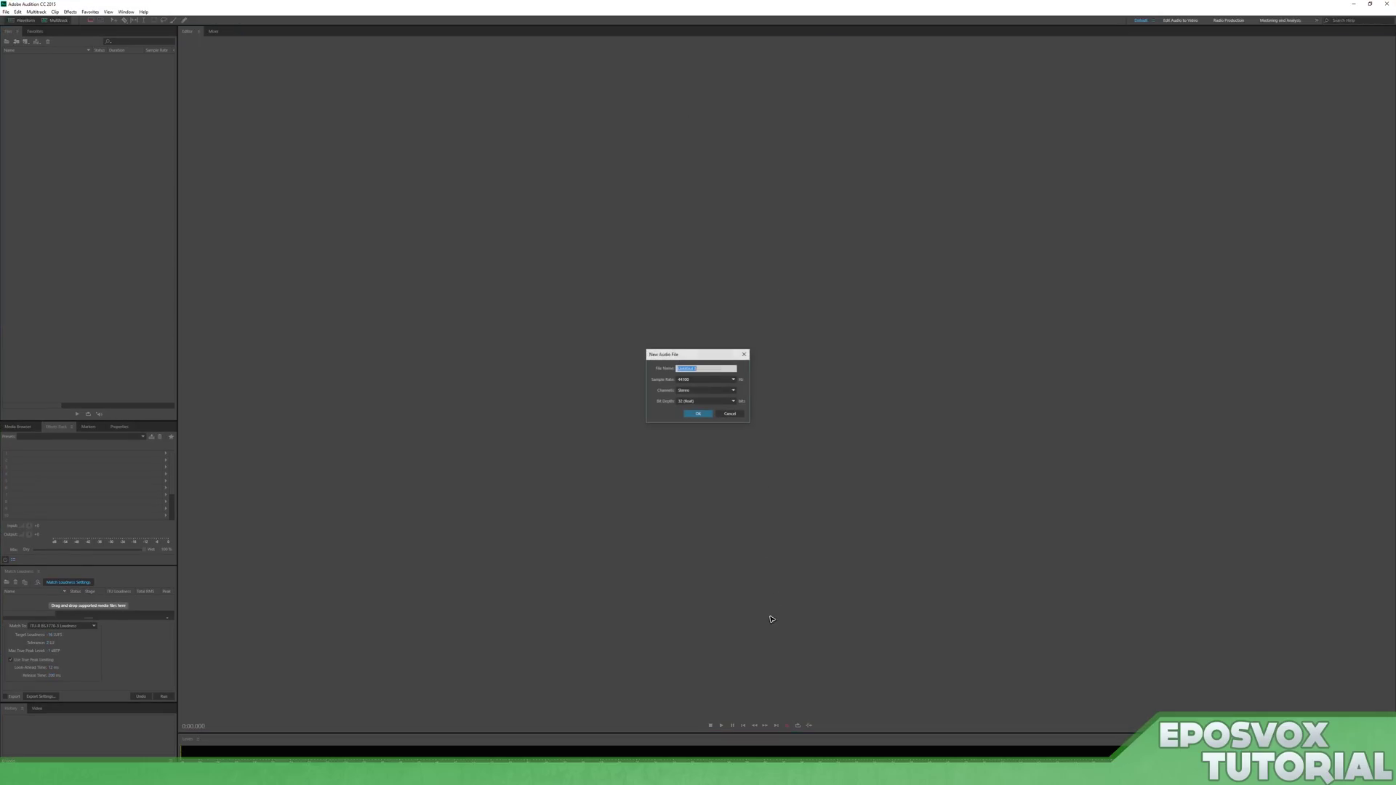
left_click(706, 379)
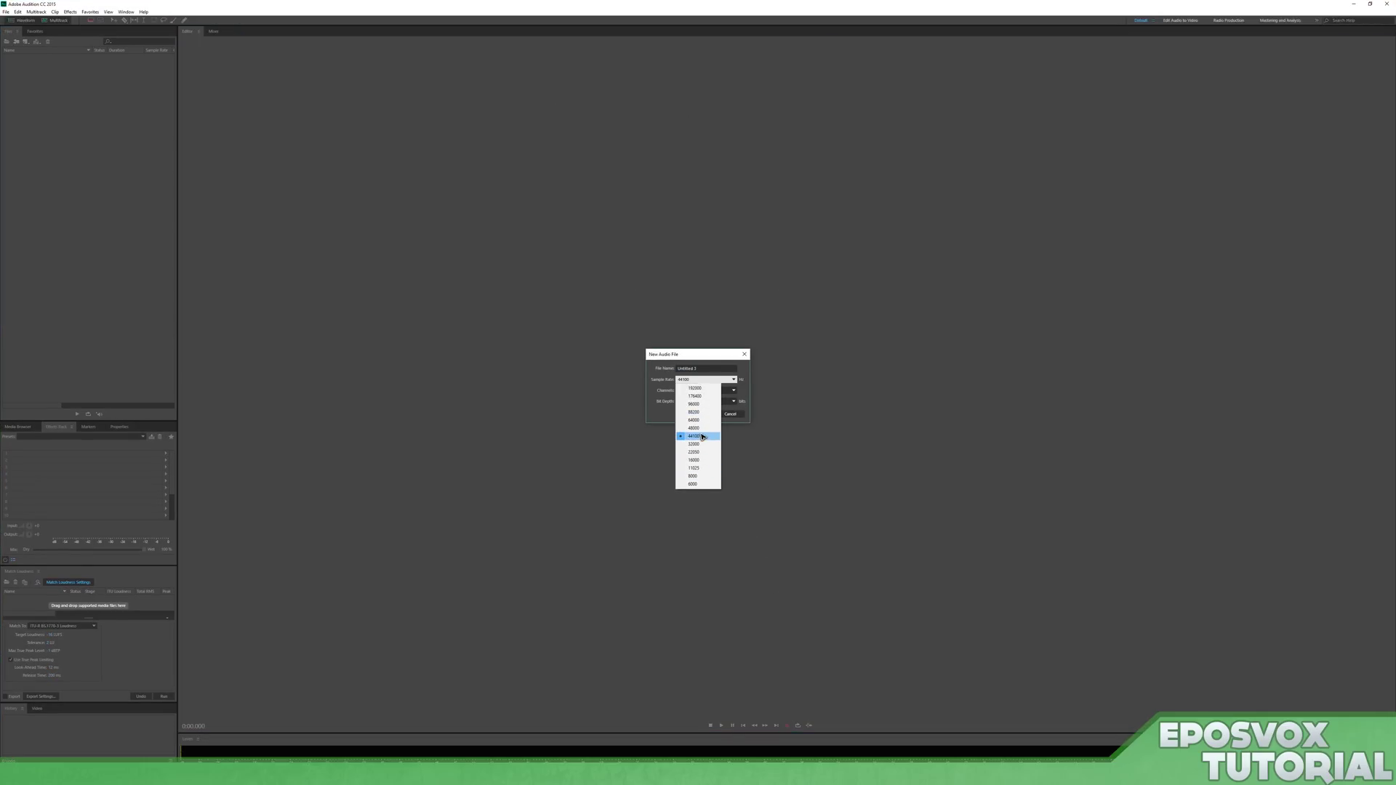
left_click(694, 403)
left_click(697, 368)
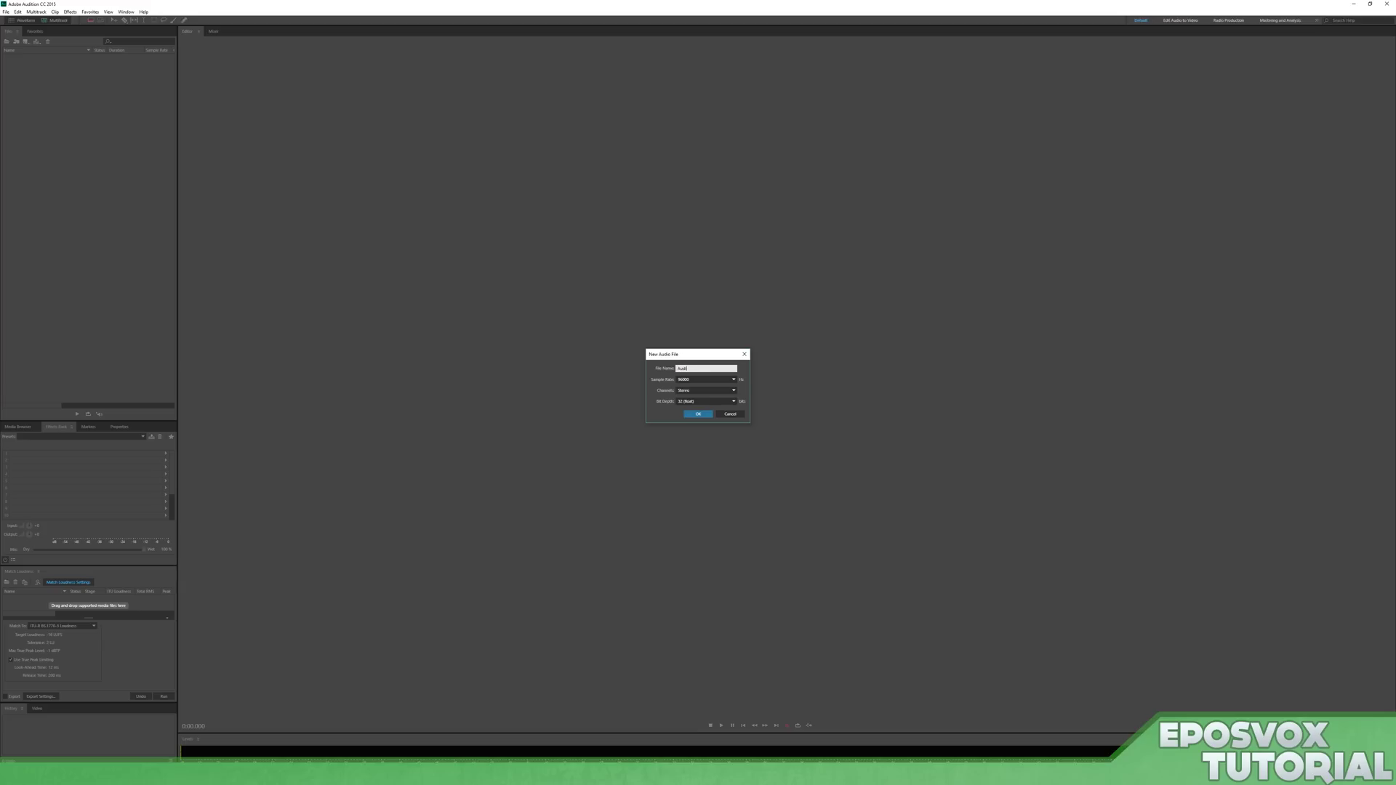
type("Audition TUt")
key("Return")
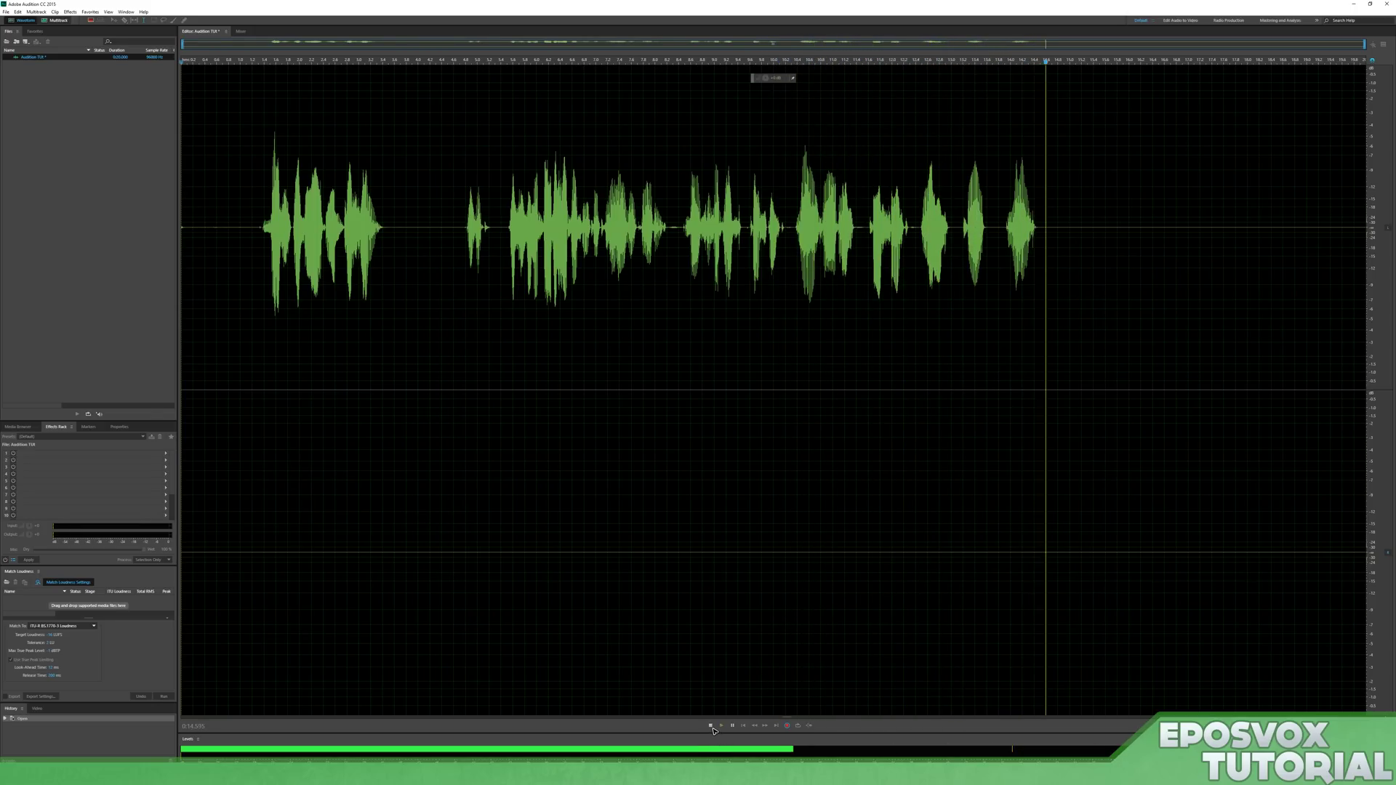
Step: Stop the recording and select ranges across the recorded waveform
key("space")
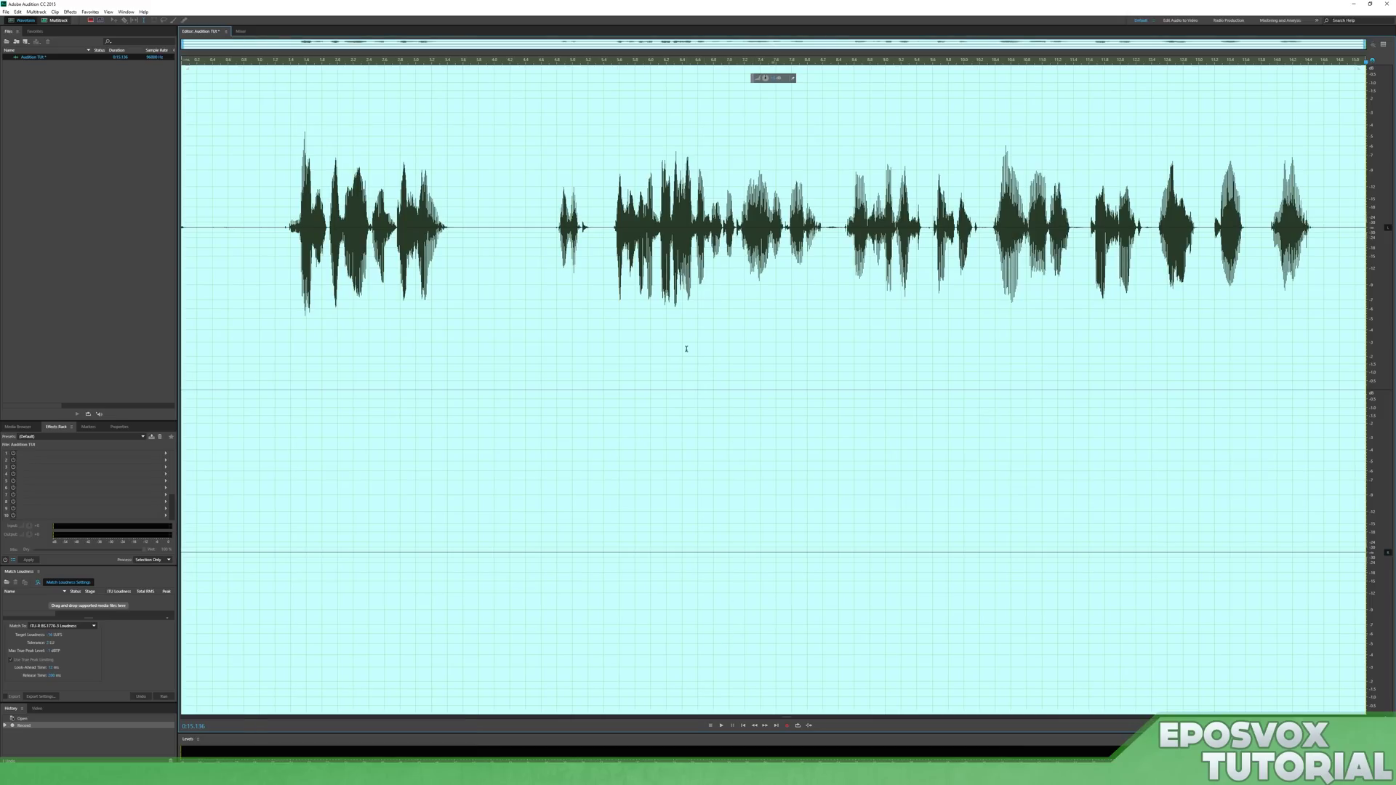
left_click(252, 221)
left_click_drag(247, 225, 1360, 247)
left_click(682, 277)
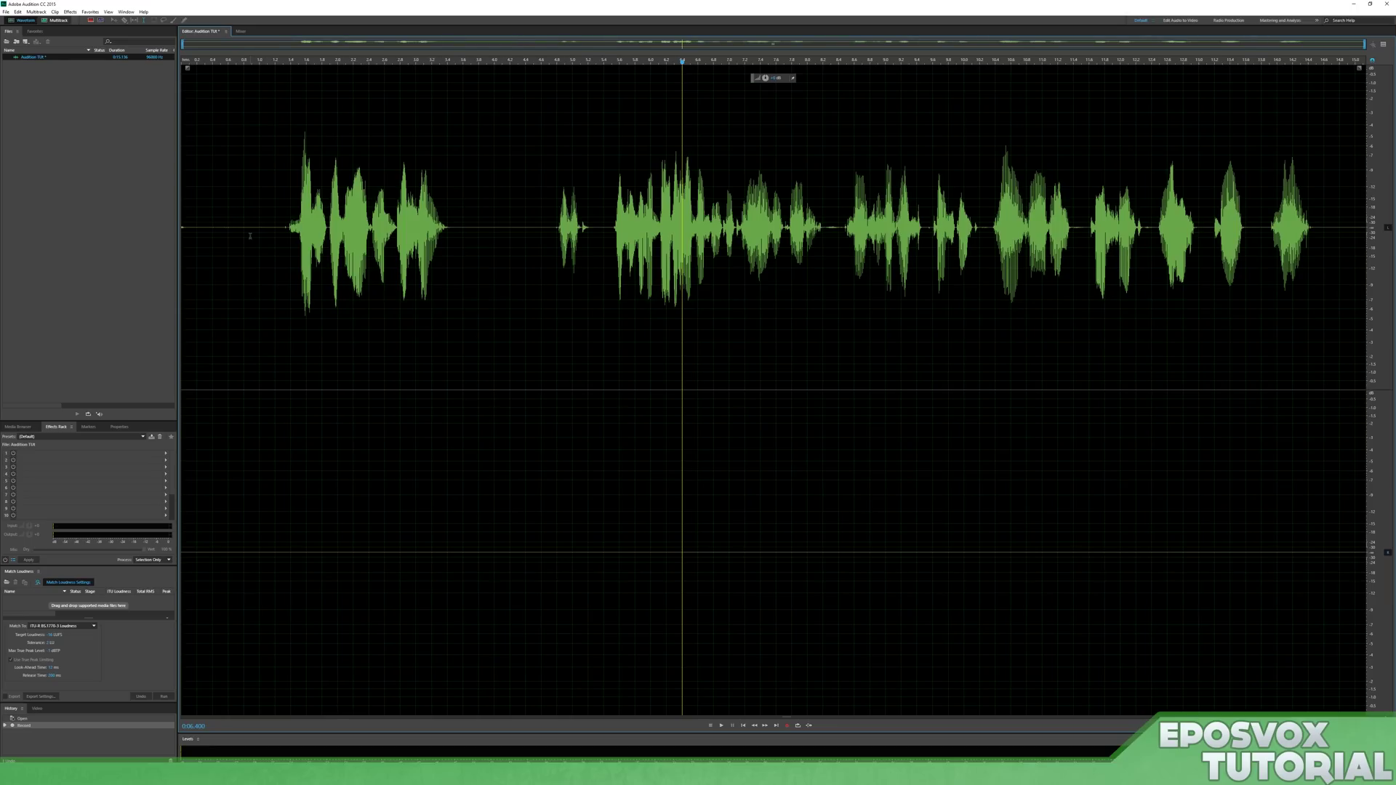
left_click_drag(250, 236, 1360, 247)
left_click(894, 262)
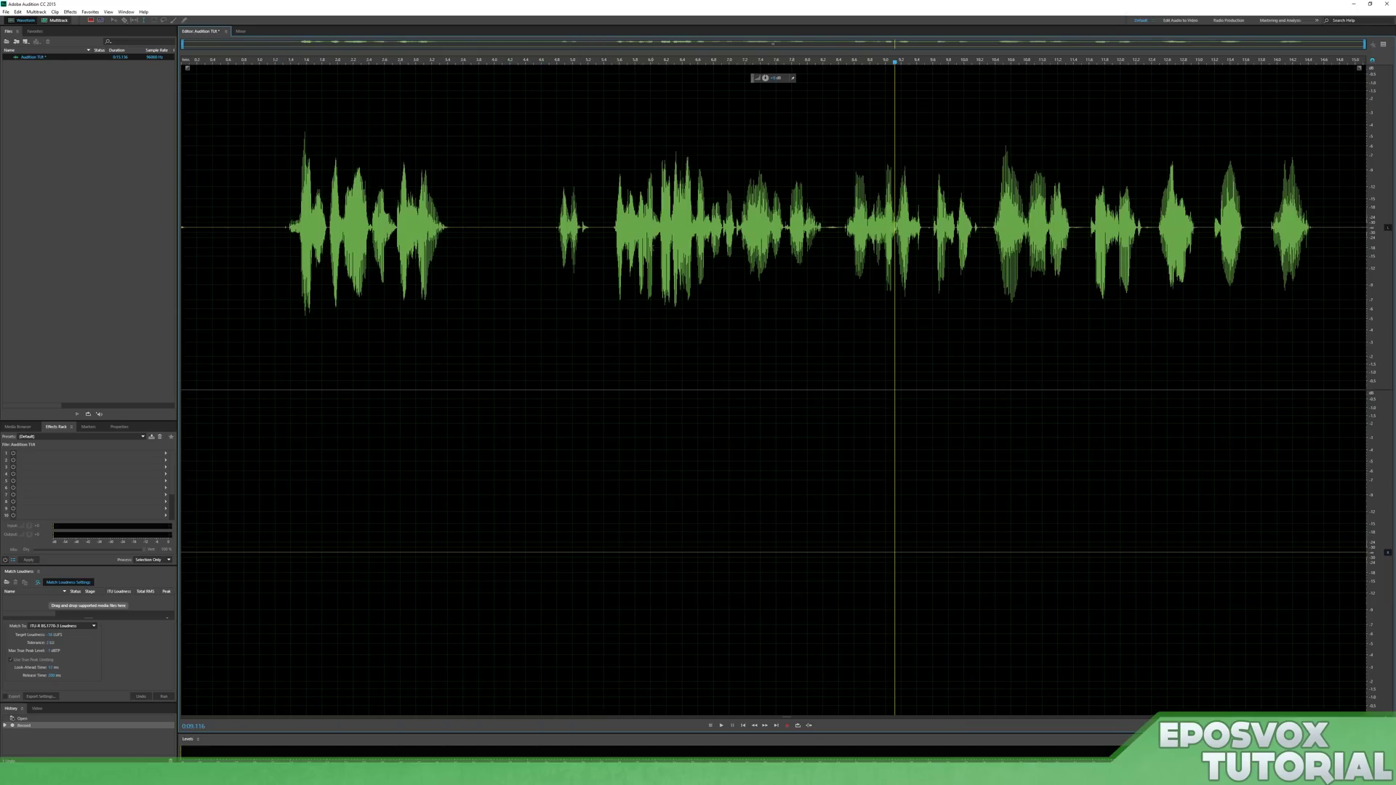
Step: Extract the channels into mono files Audition TUt_L and Audition TUt_R
right_click(646, 244)
left_click(669, 426)
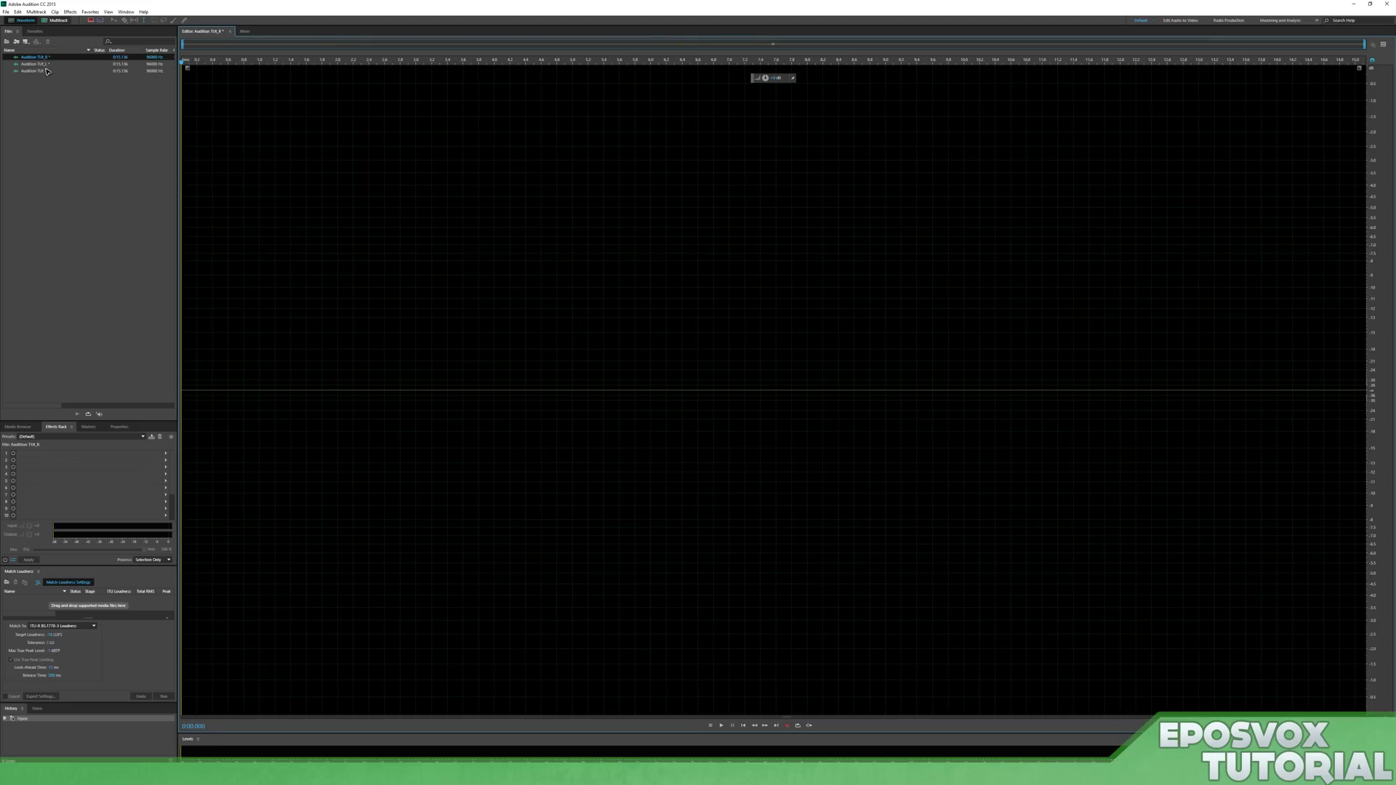
double_click(45, 71)
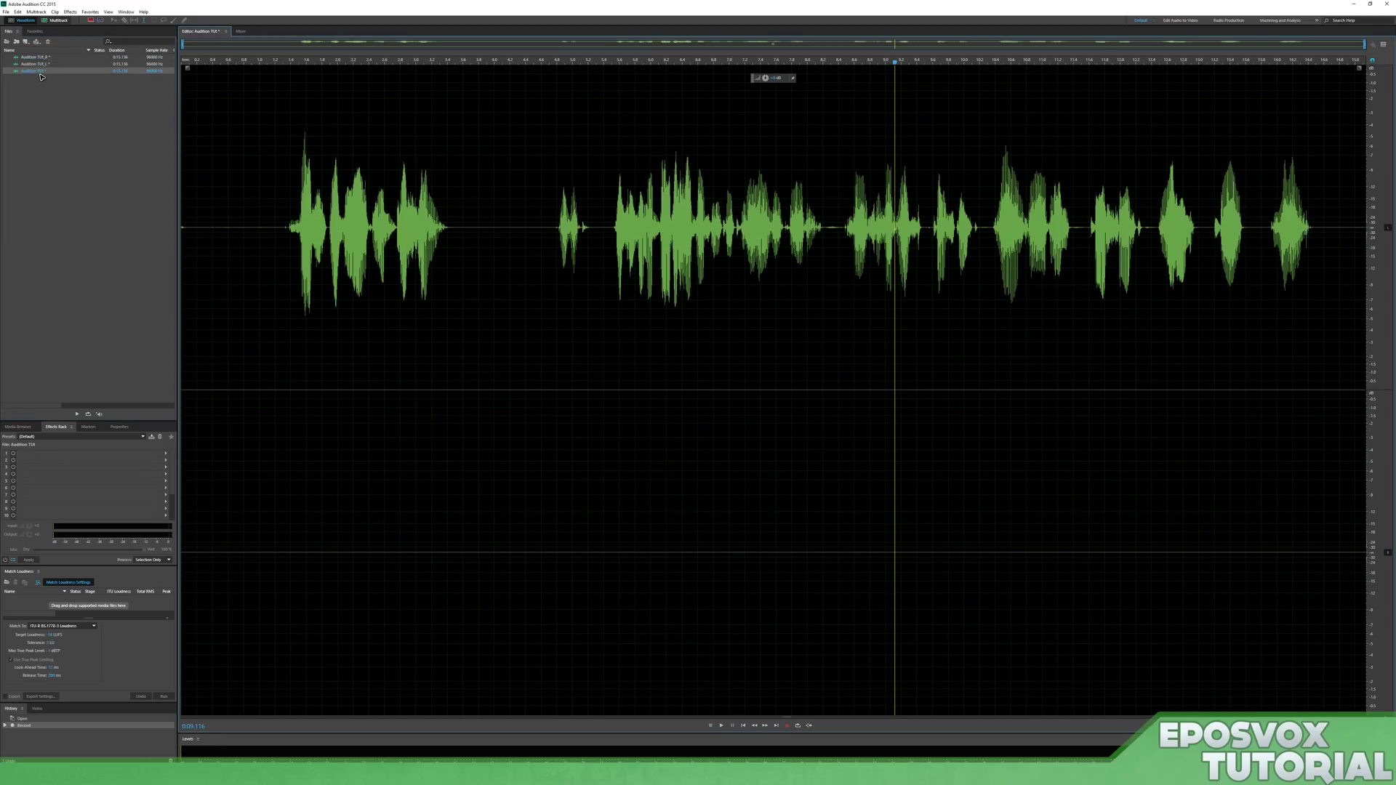
right_click(42, 77)
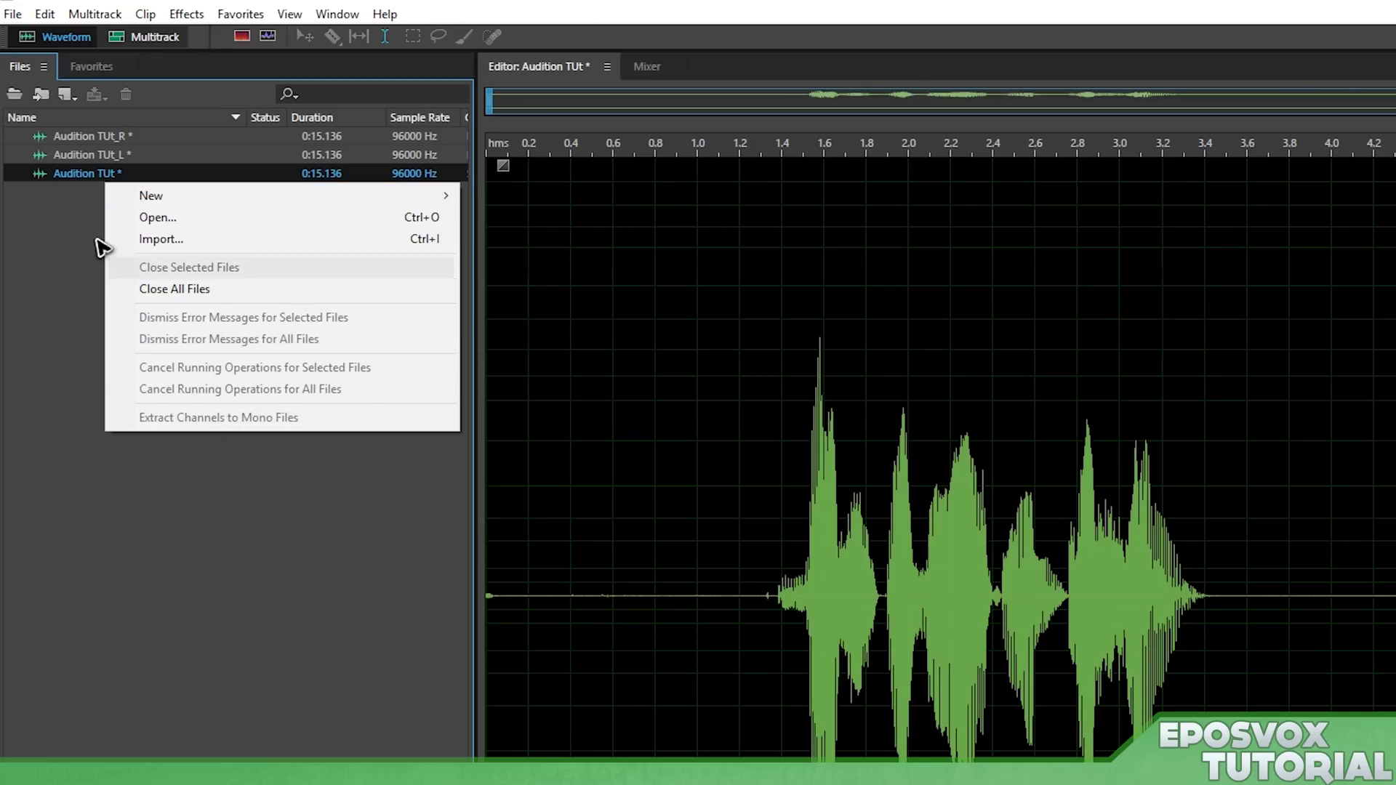
Step: Open the left-channel mono file and save it as Audition TUt_raw.wav
right_click(1007, 480)
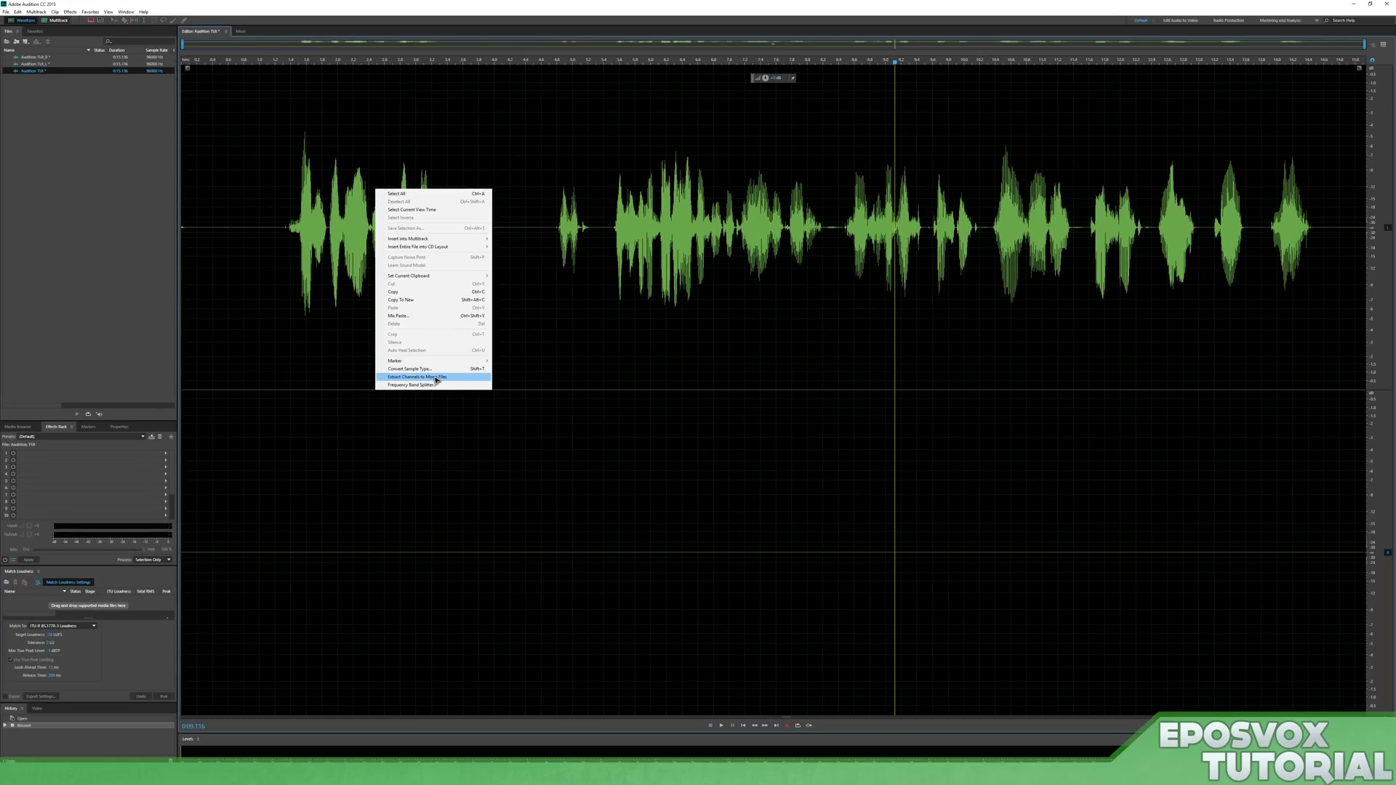
left_click(43, 67)
double_click(44, 67)
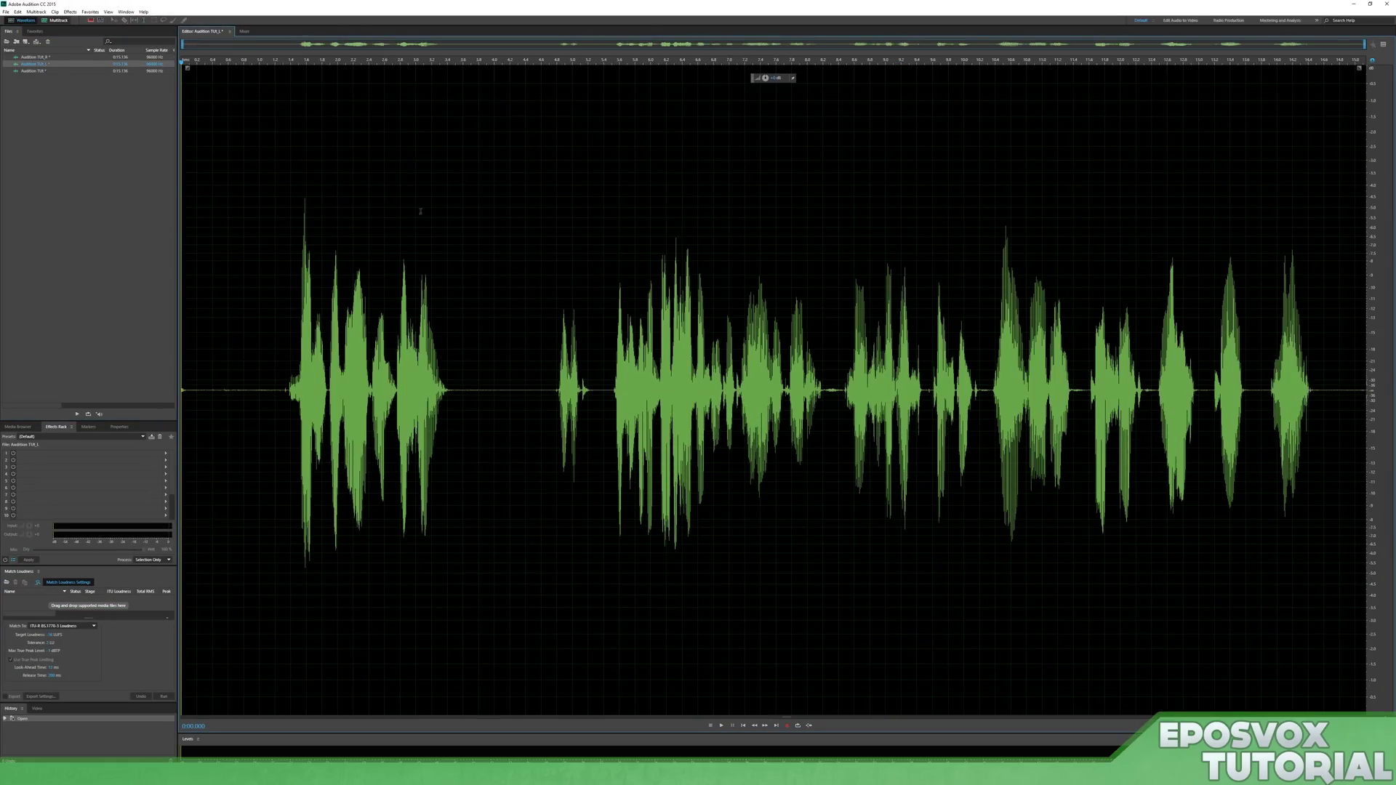
key("ctrl+a")
left_click(854, 291)
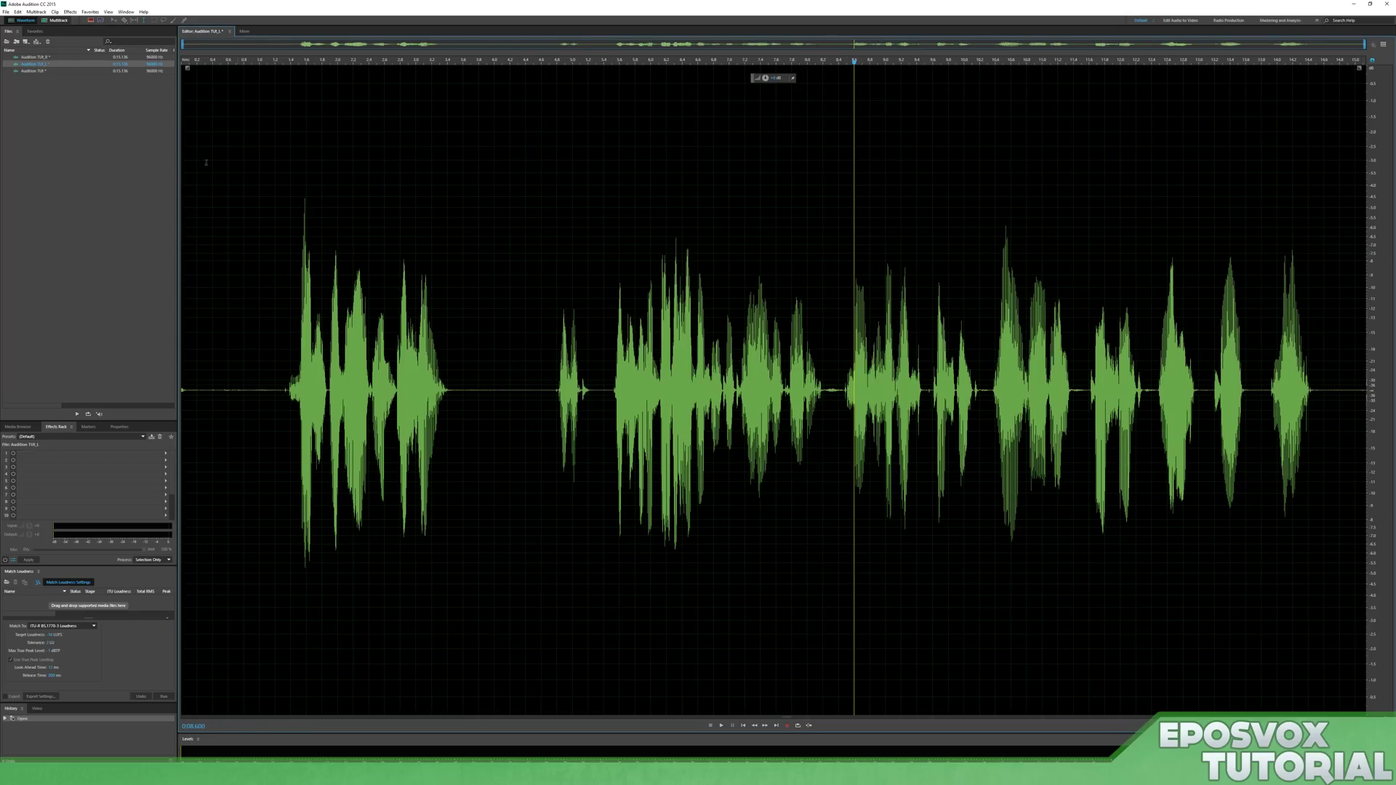
key("ctrl+shift+s")
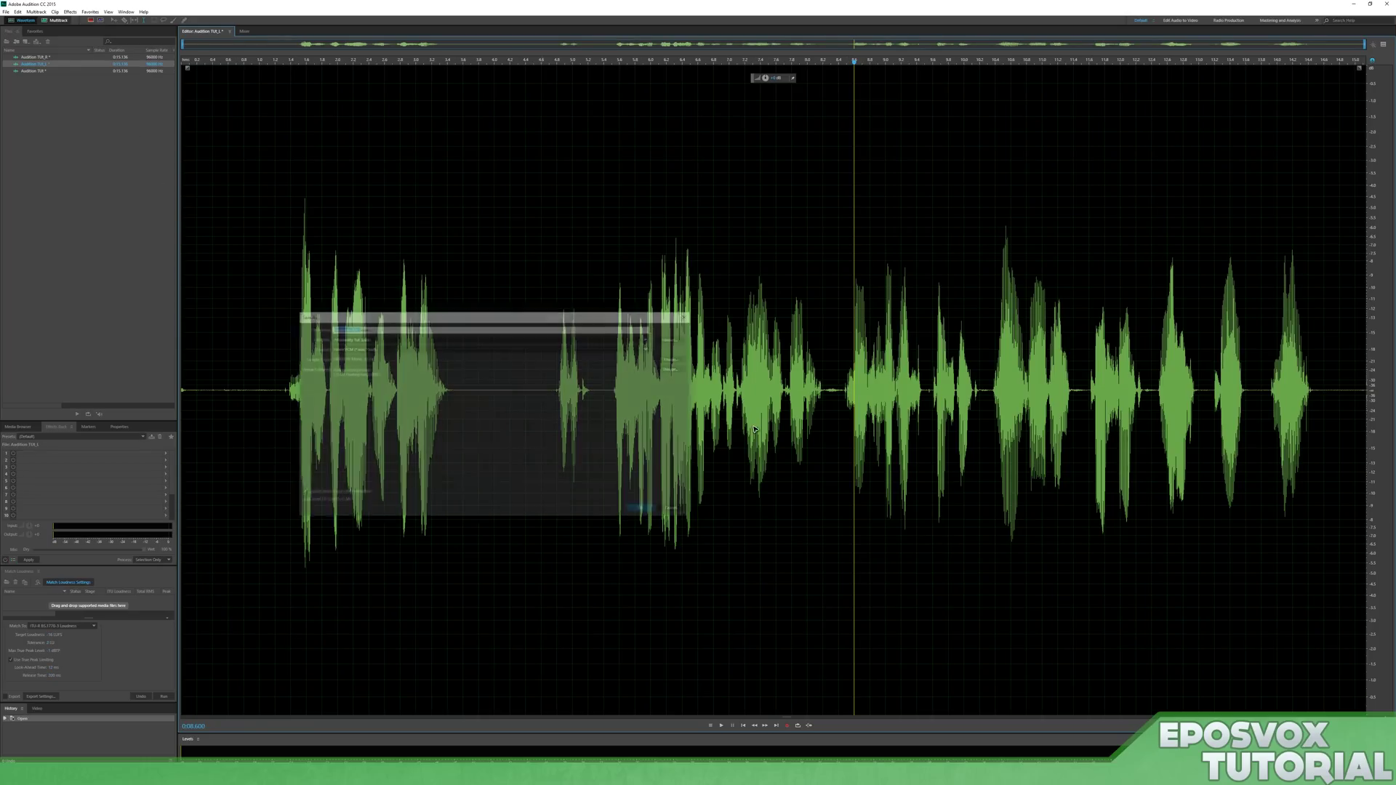
left_click(674, 338)
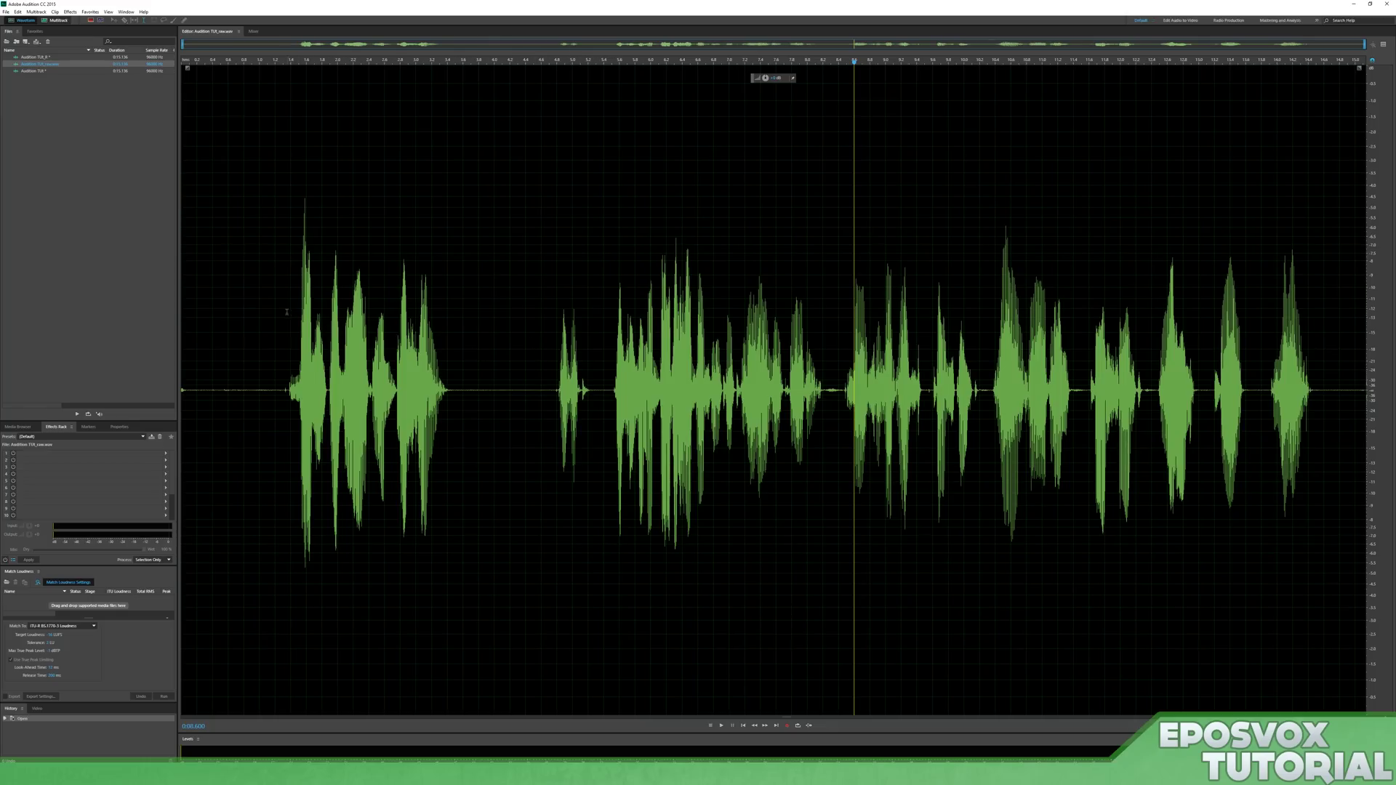
Step: Place the playhead near 5.5 seconds and play the clip back
left_click_drag(286, 312, 1121, 313)
left_click(1089, 312)
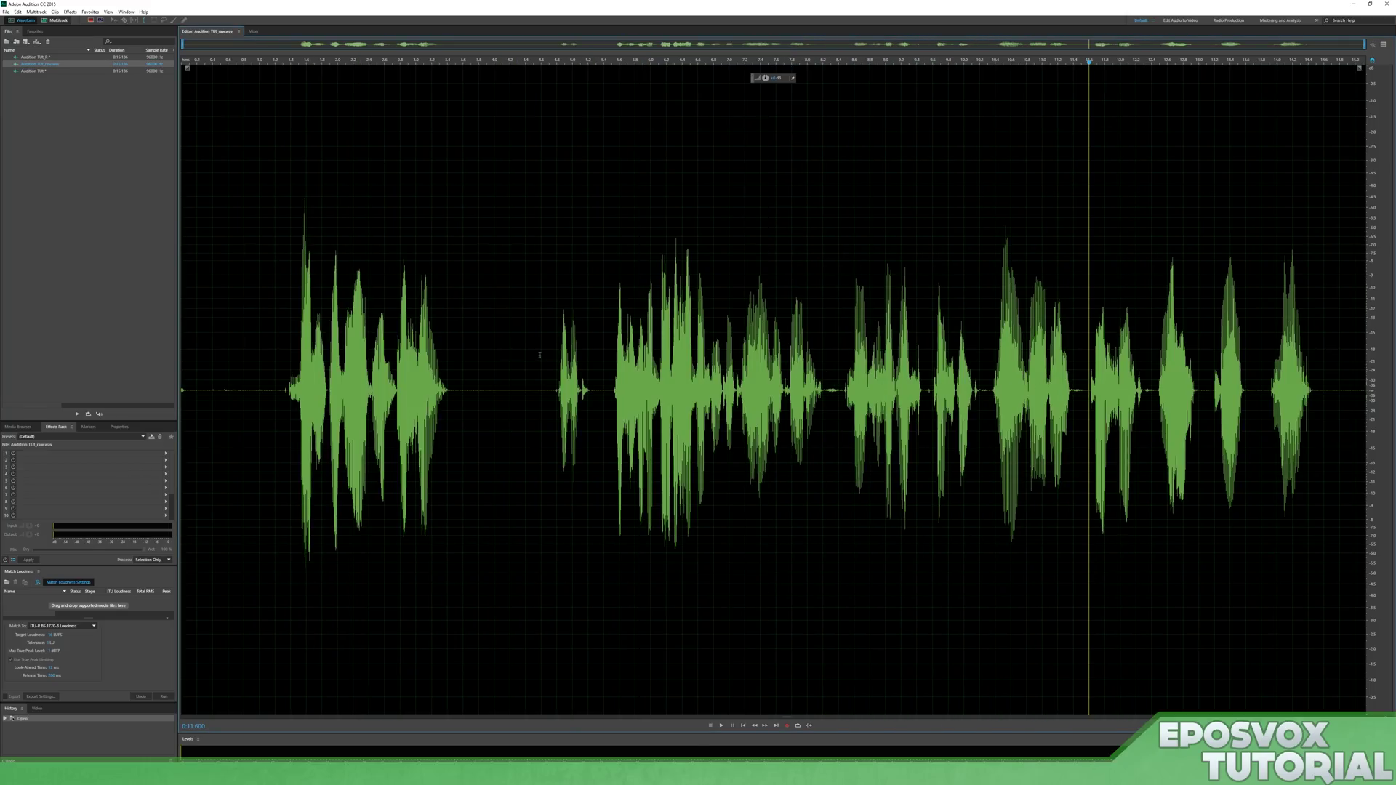
left_click_drag(239, 325, 293, 325)
left_click(274, 325)
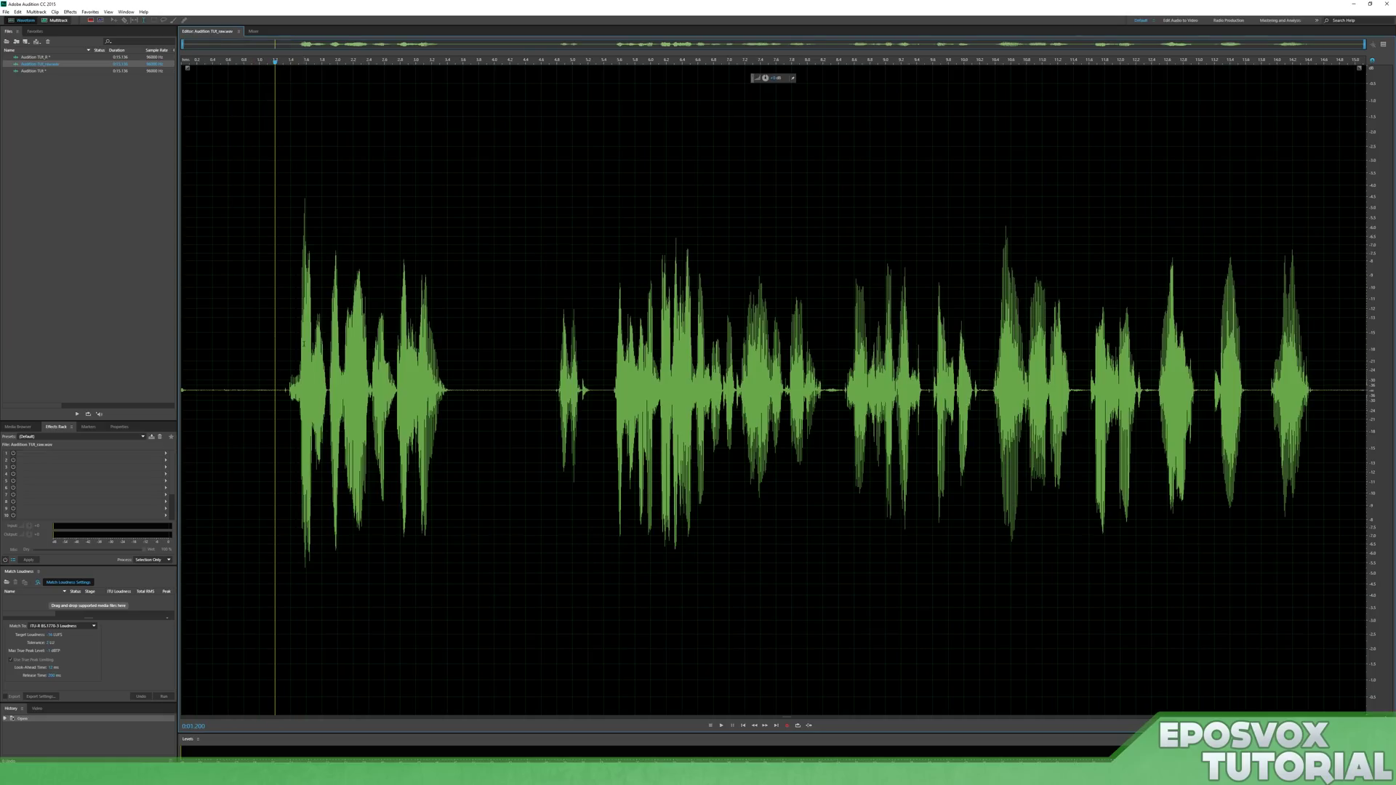
left_click(608, 374)
key("space")
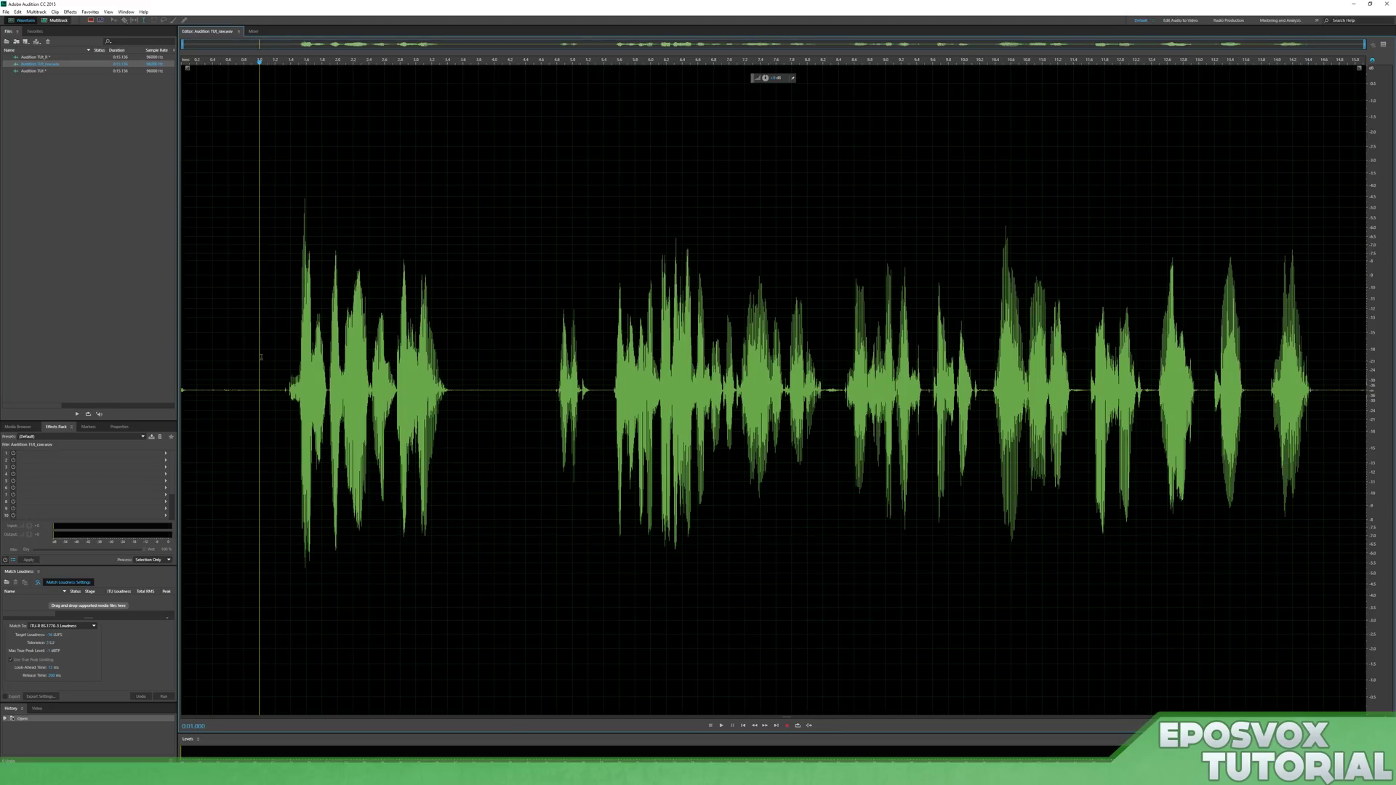
left_click(97, 11)
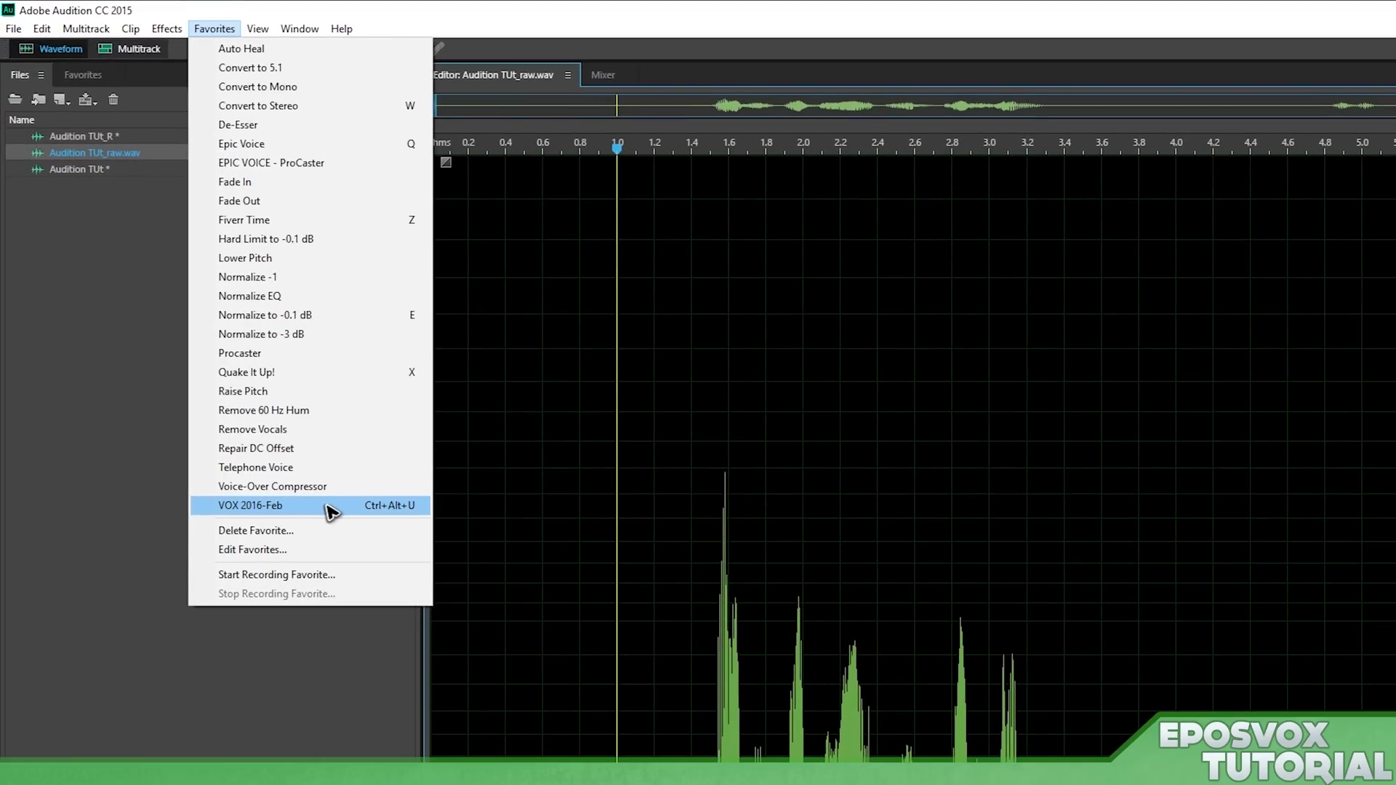
left_click(328, 507)
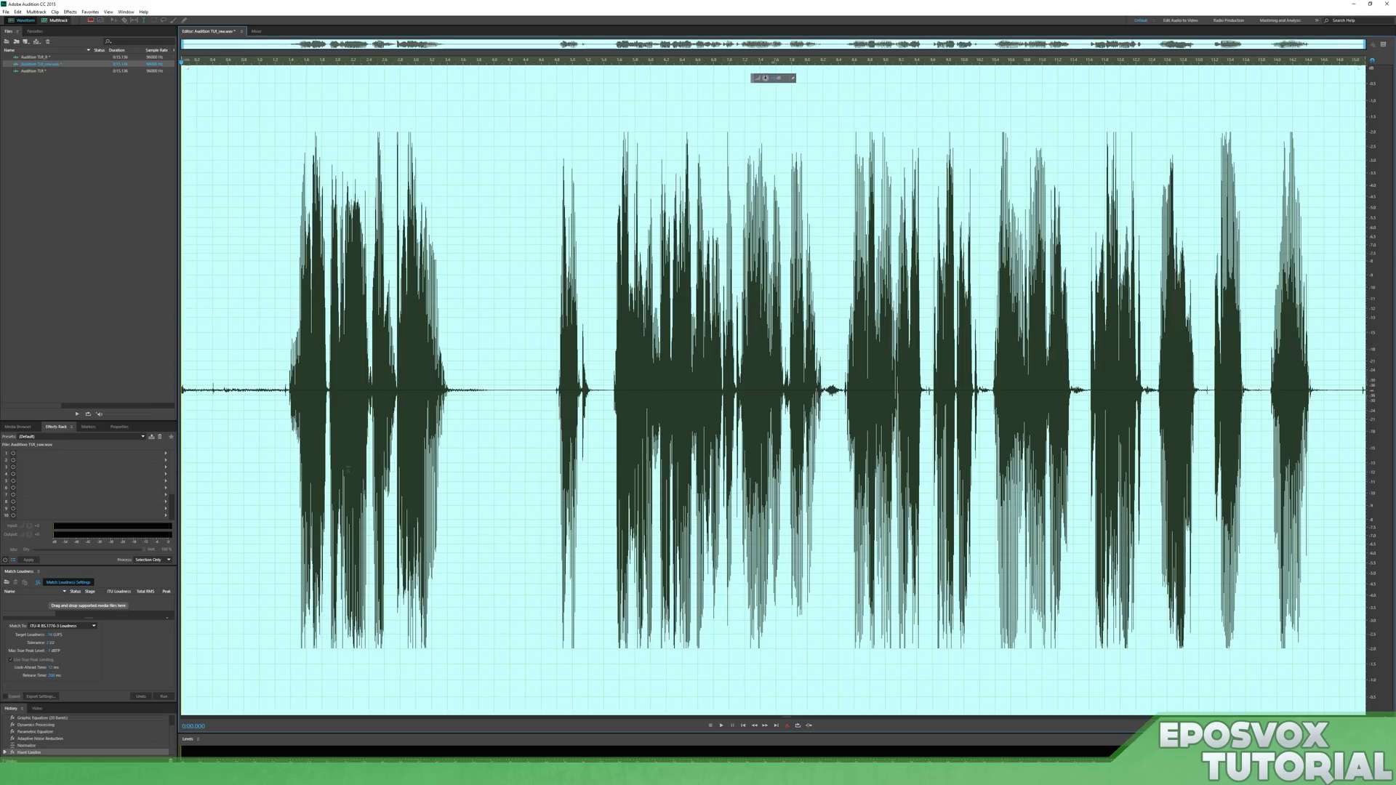
scroll(122, 748, "up", 1)
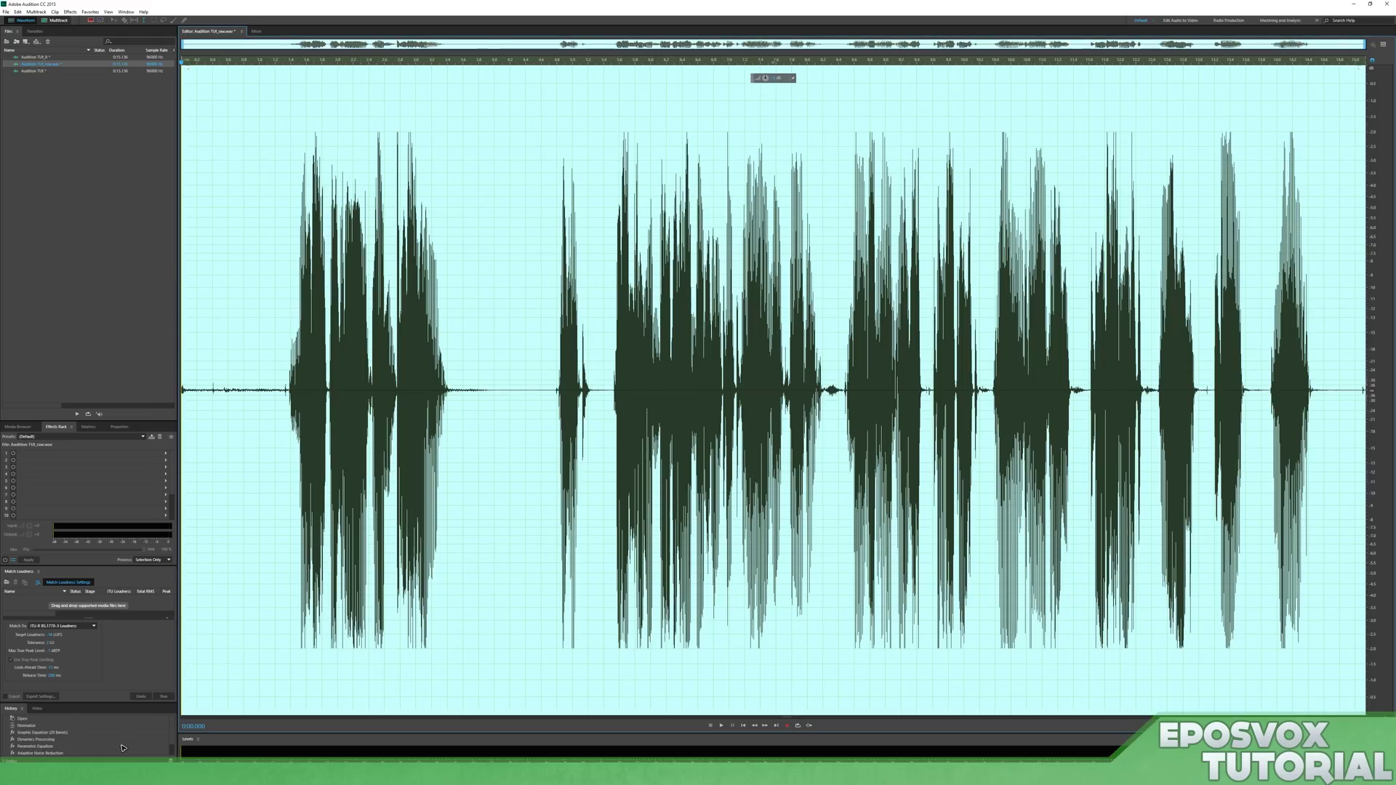
left_click(24, 720)
left_click(28, 725)
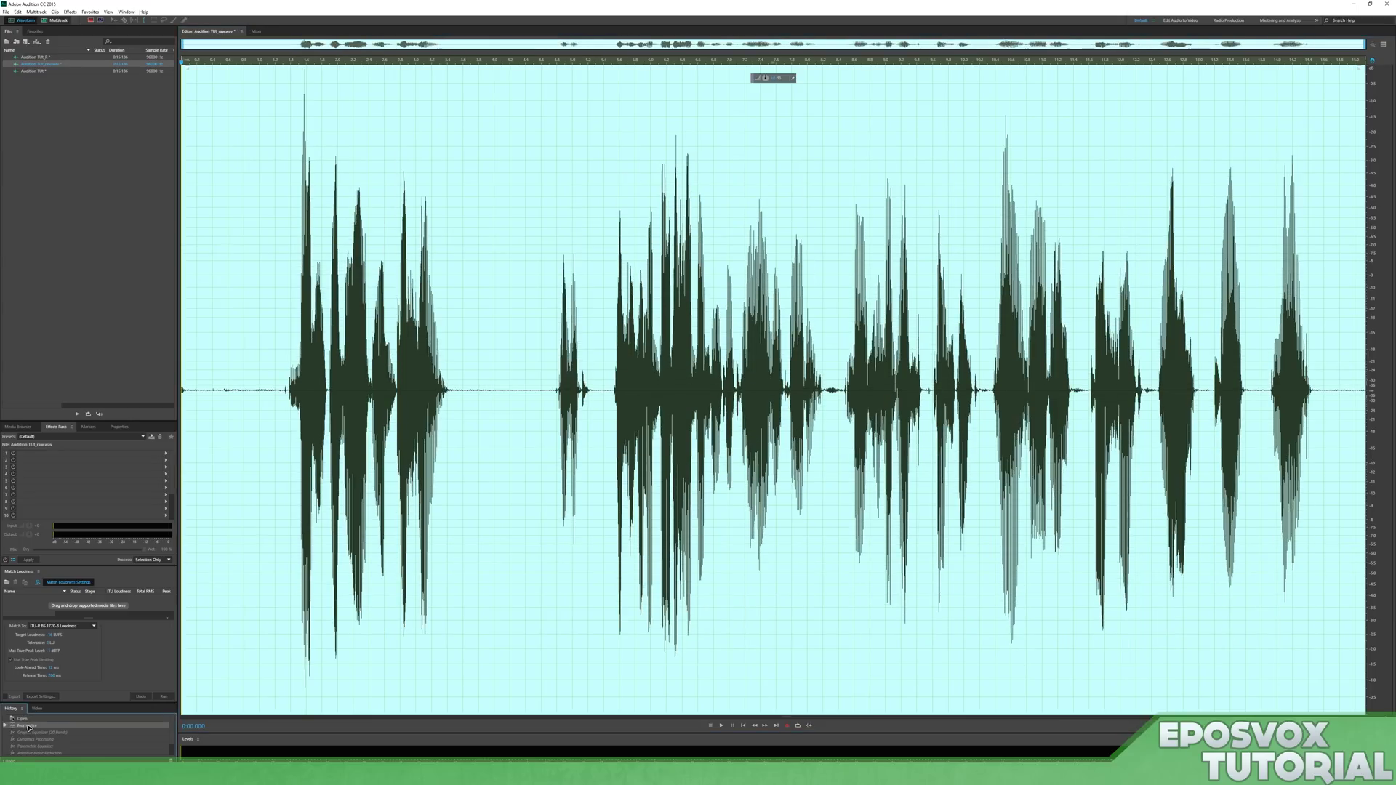
left_click(24, 720)
left_click(263, 447)
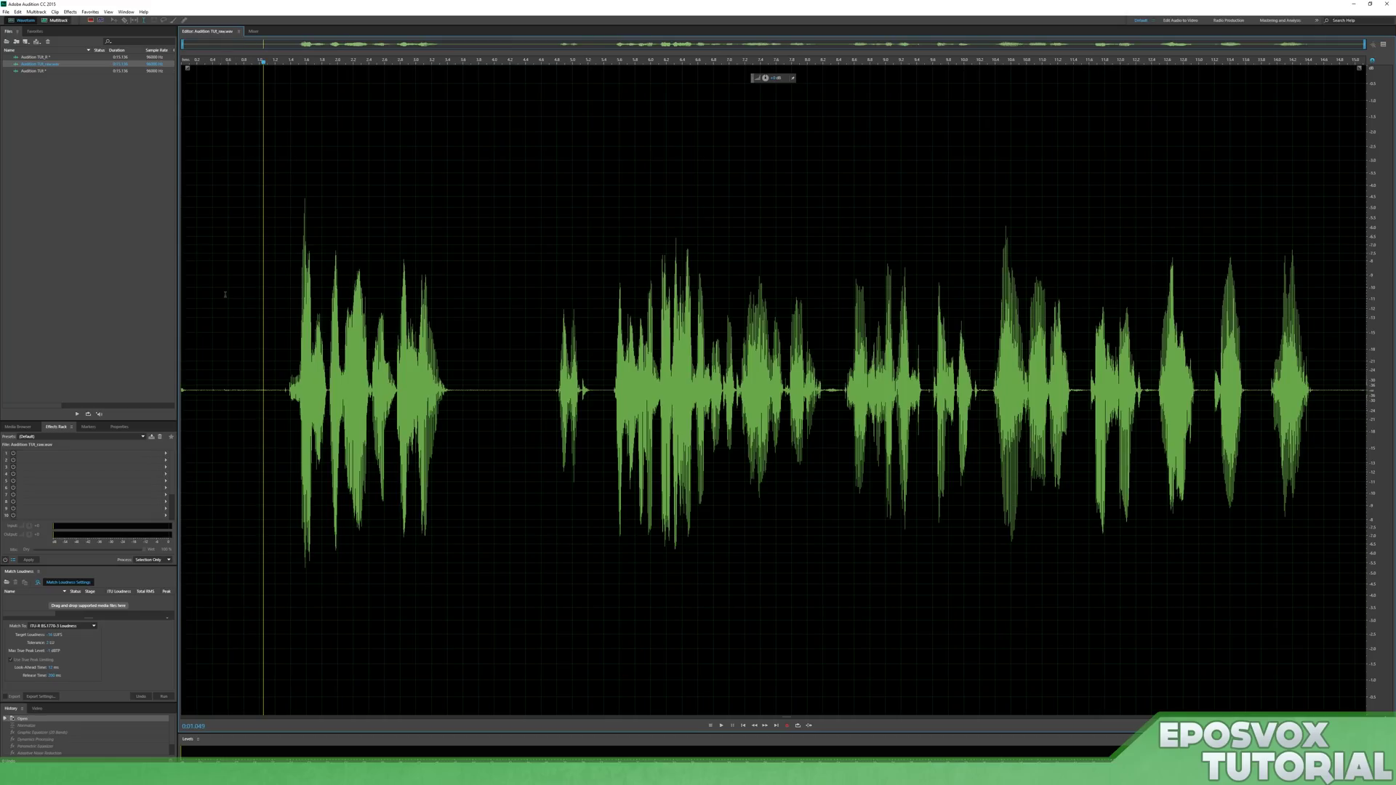
Step: Apply Normalize with the target set to -1 dB
left_click(70, 11)
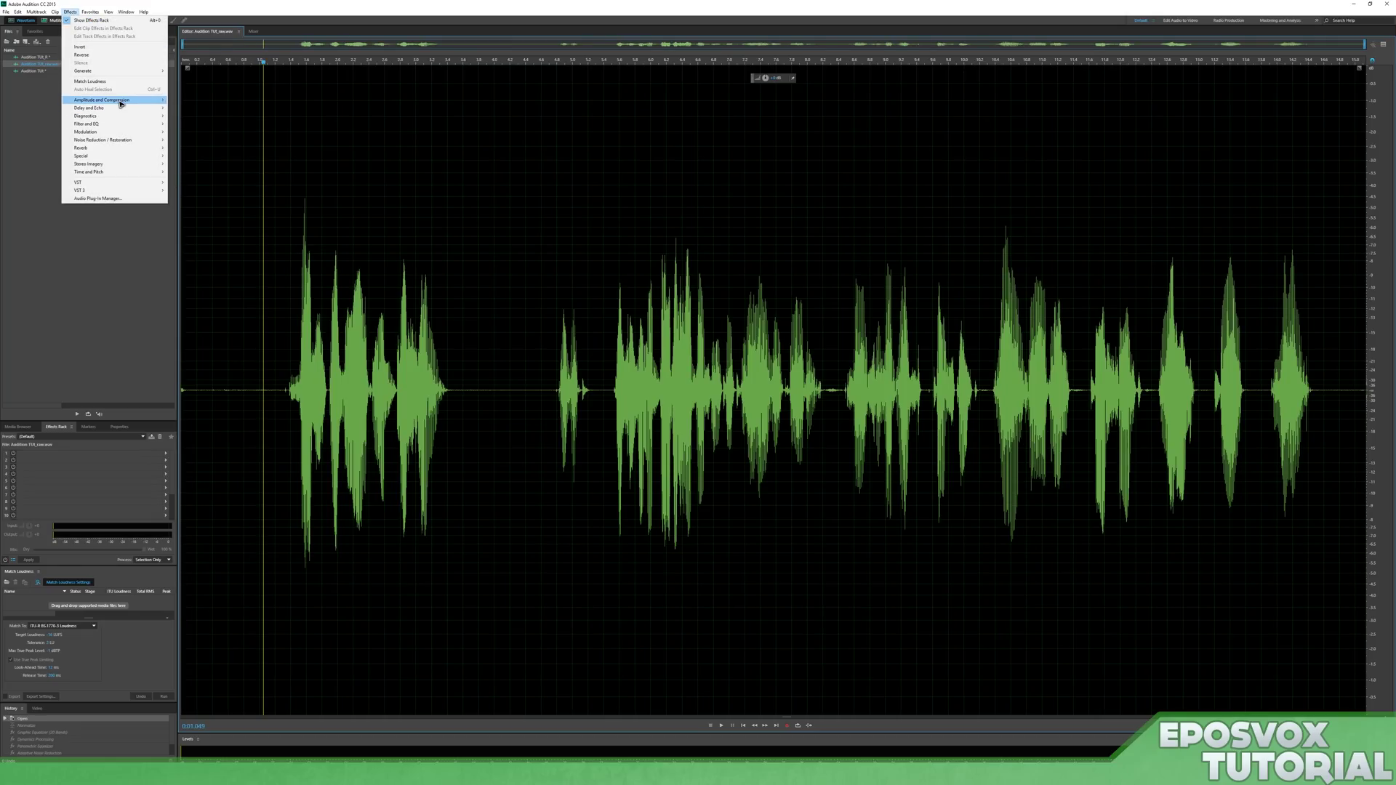
mouse_move(120, 99)
left_click(367, 309)
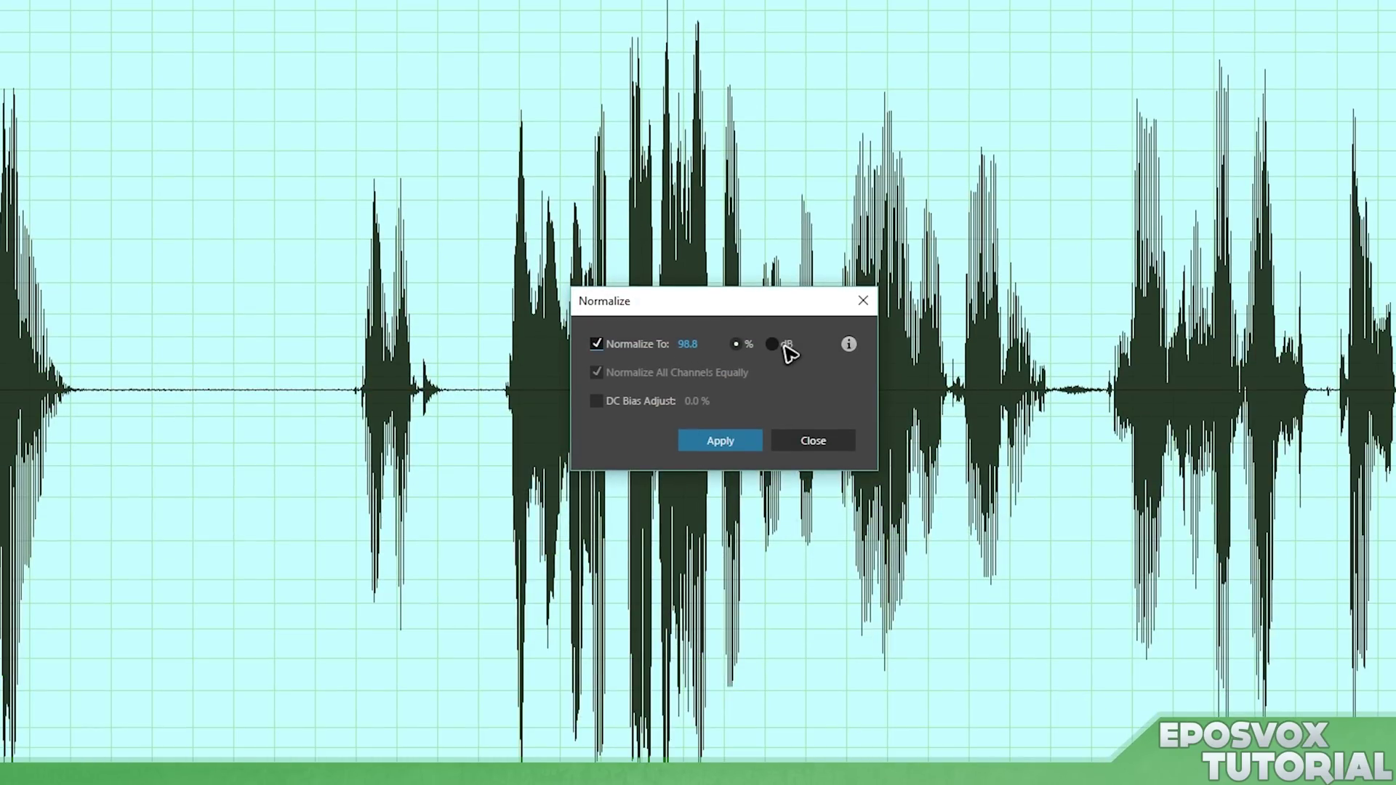
left_click(912, 425)
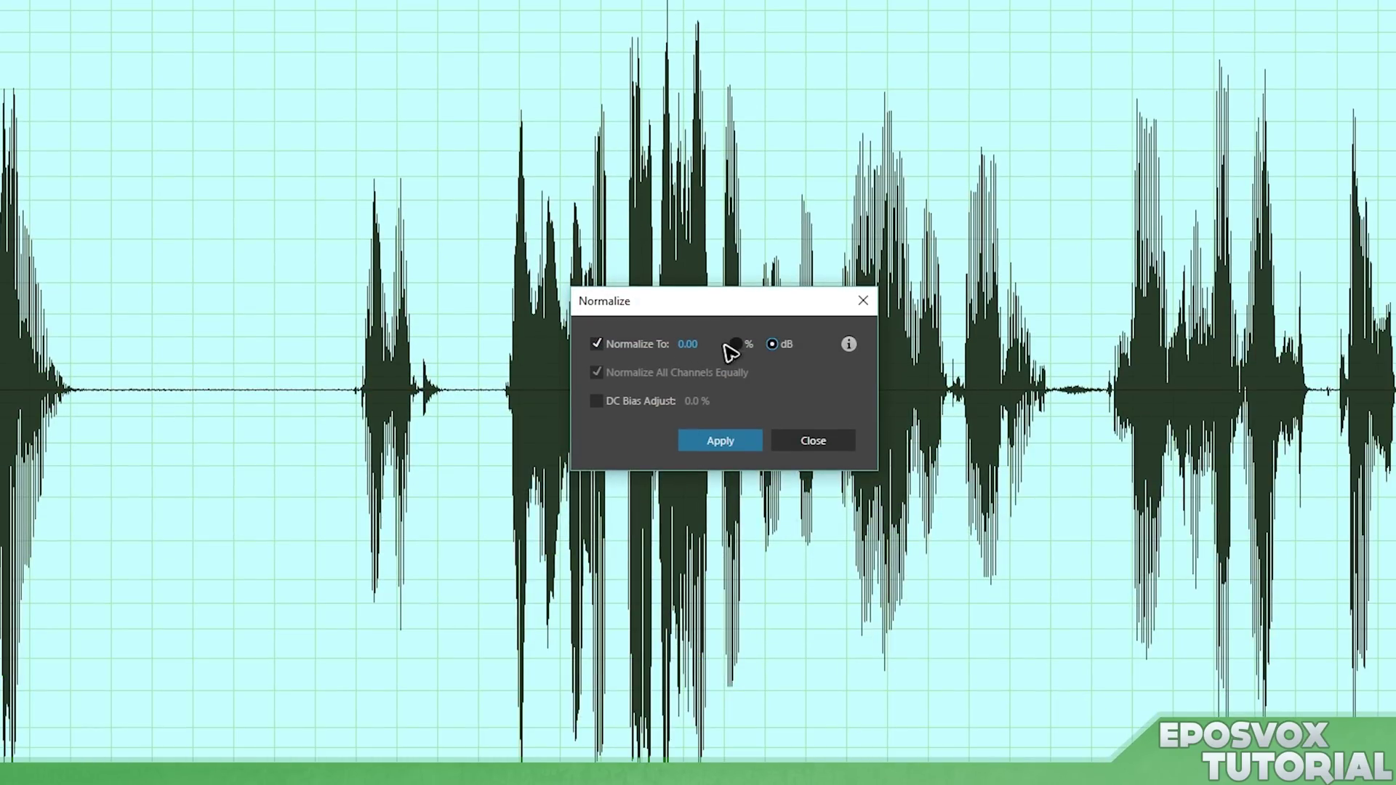
left_click(826, 425)
type("-1")
left_click(716, 440)
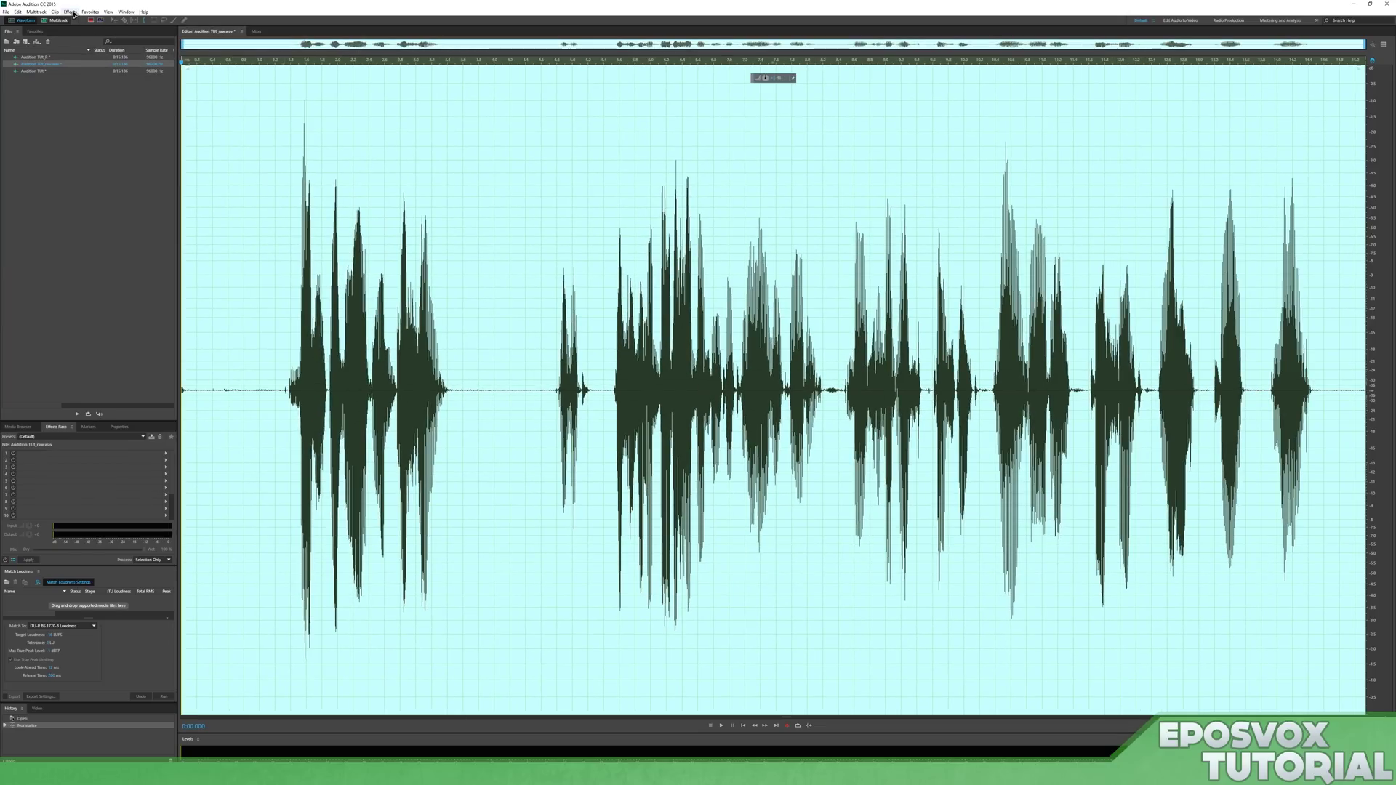
Step: Apply the Graphic Equalizer (20 Bands) with the Epo1 preset to brighten the highs
left_click(70, 12)
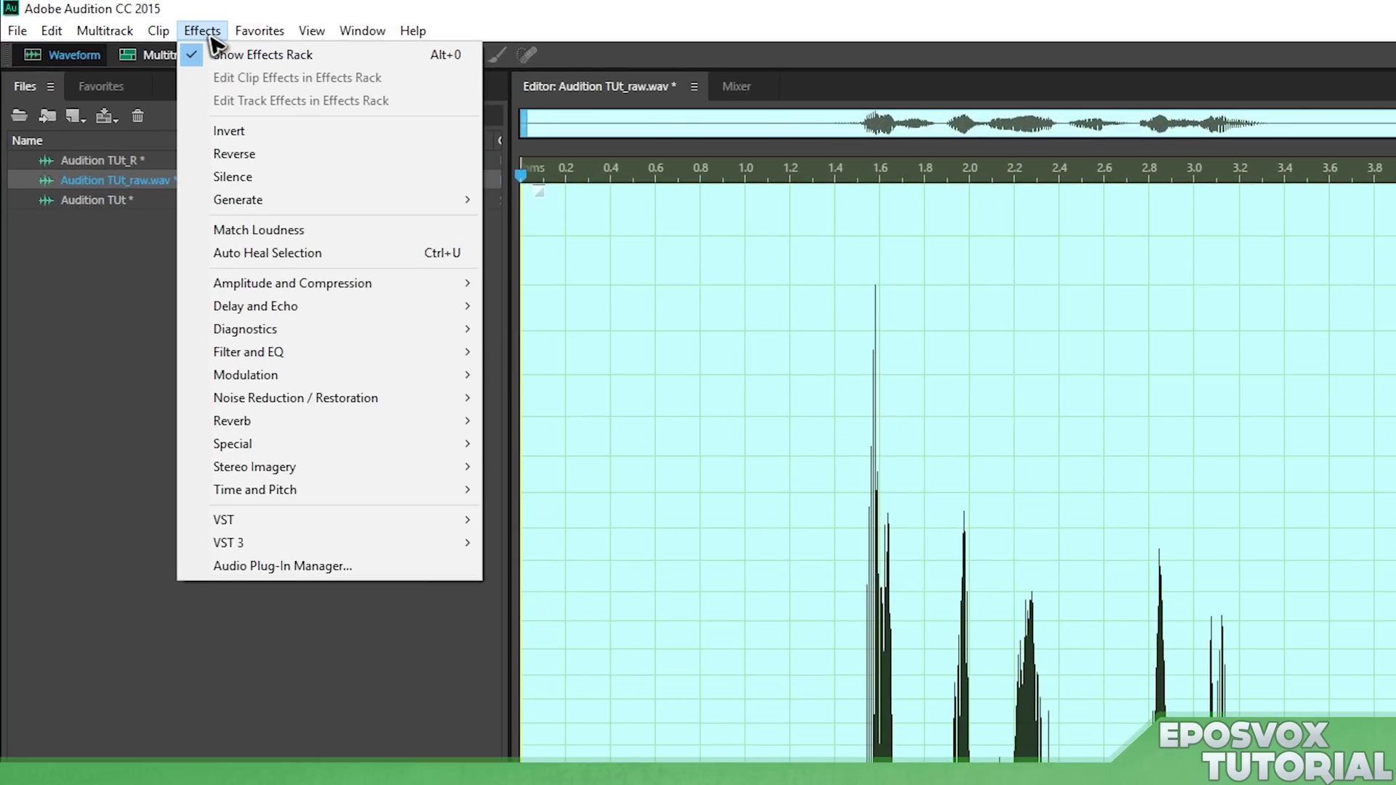
mouse_move(337, 355)
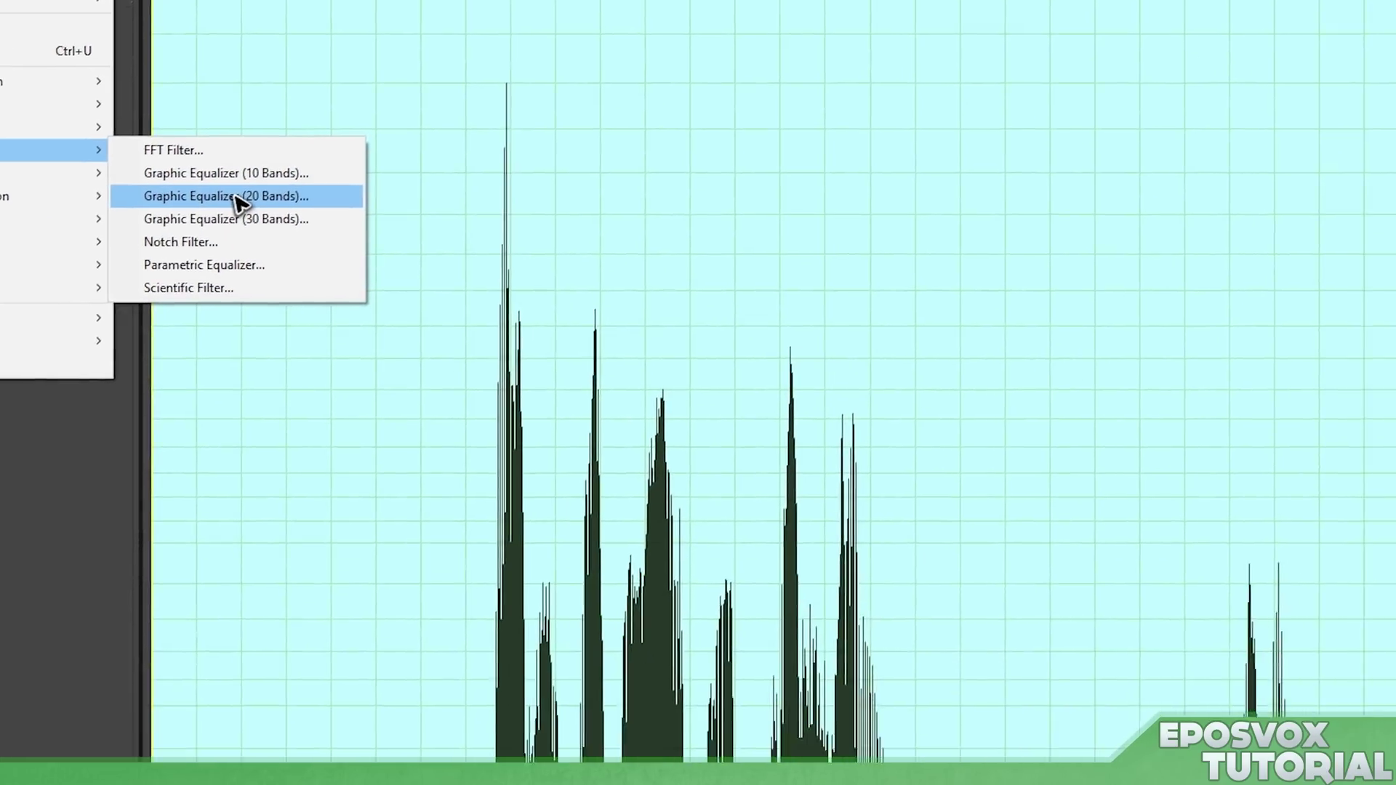
left_click(590, 398)
left_click(539, 190)
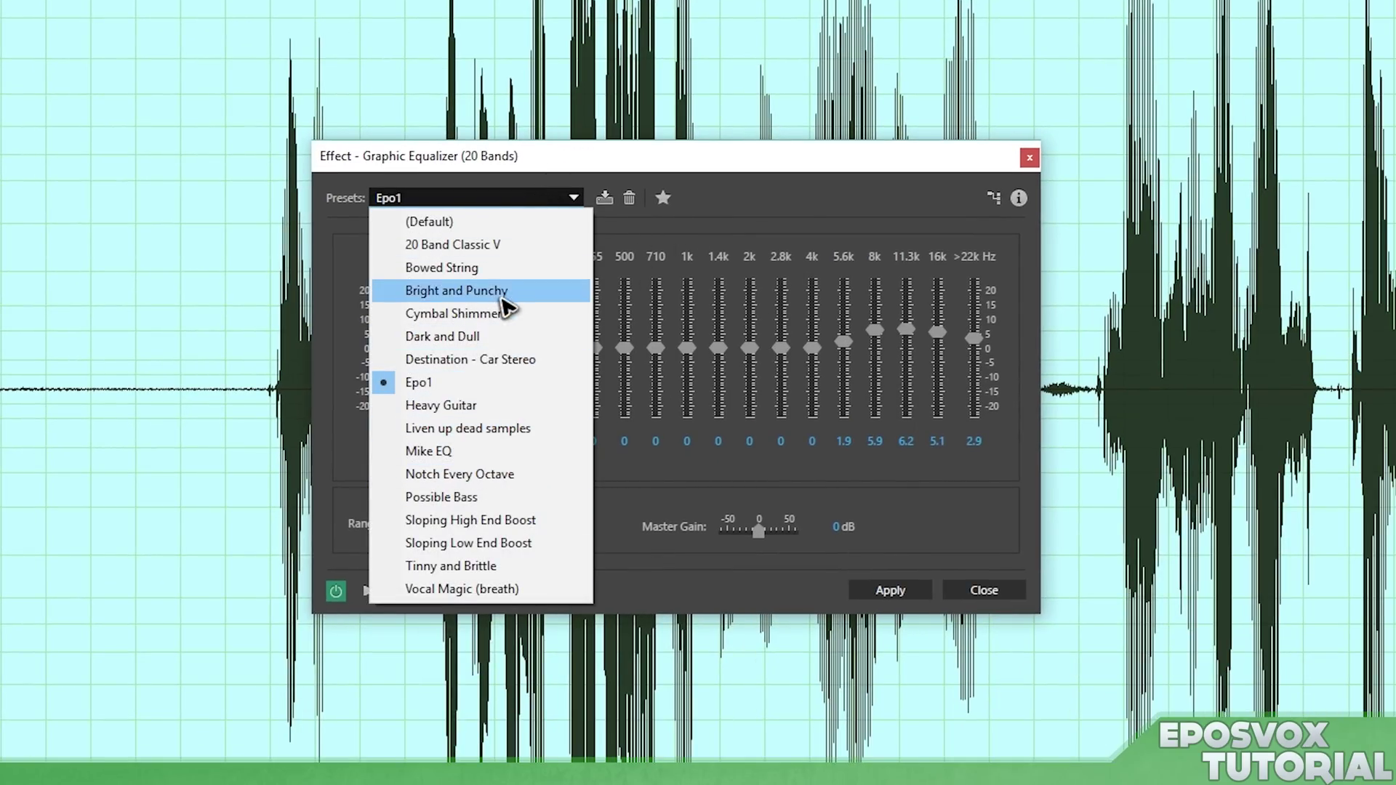
left_click(479, 455)
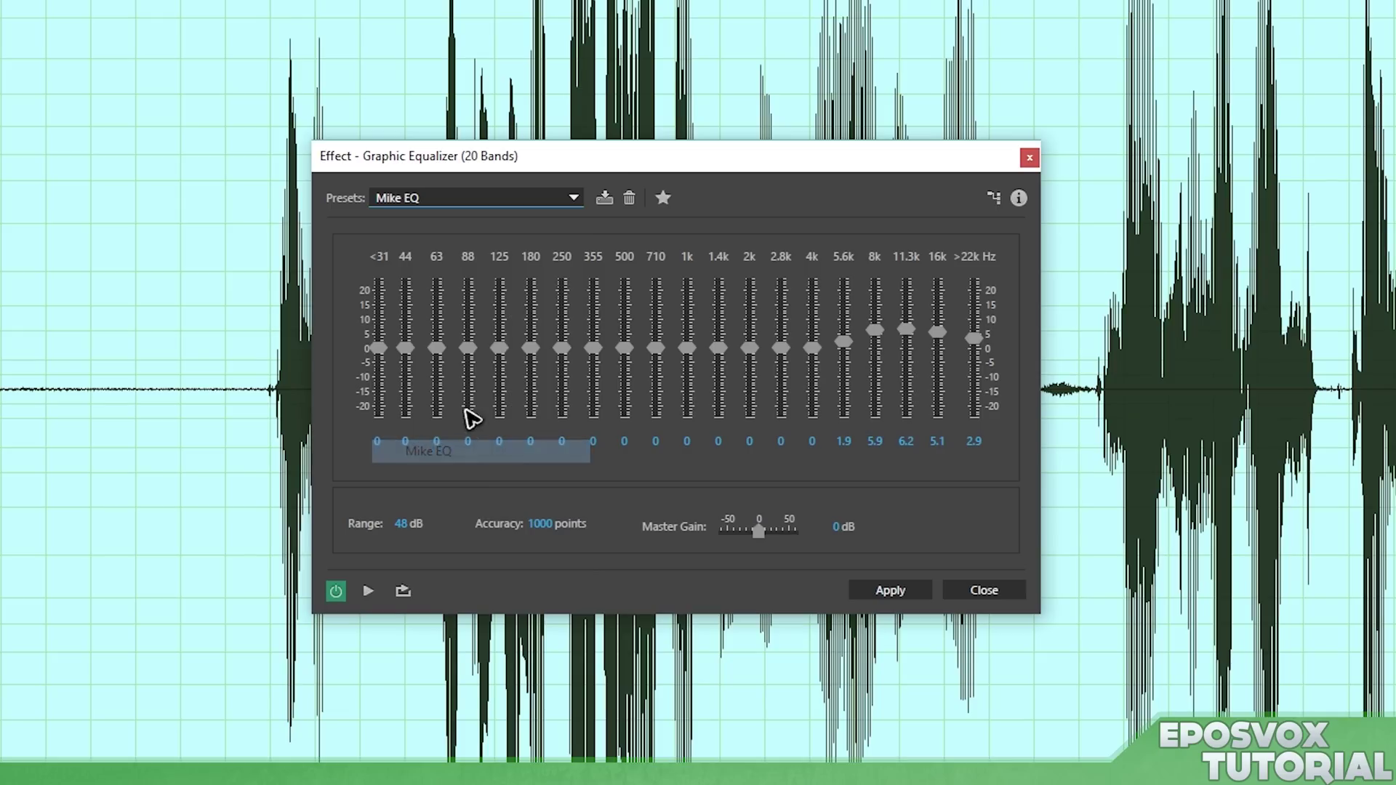
left_click(463, 201)
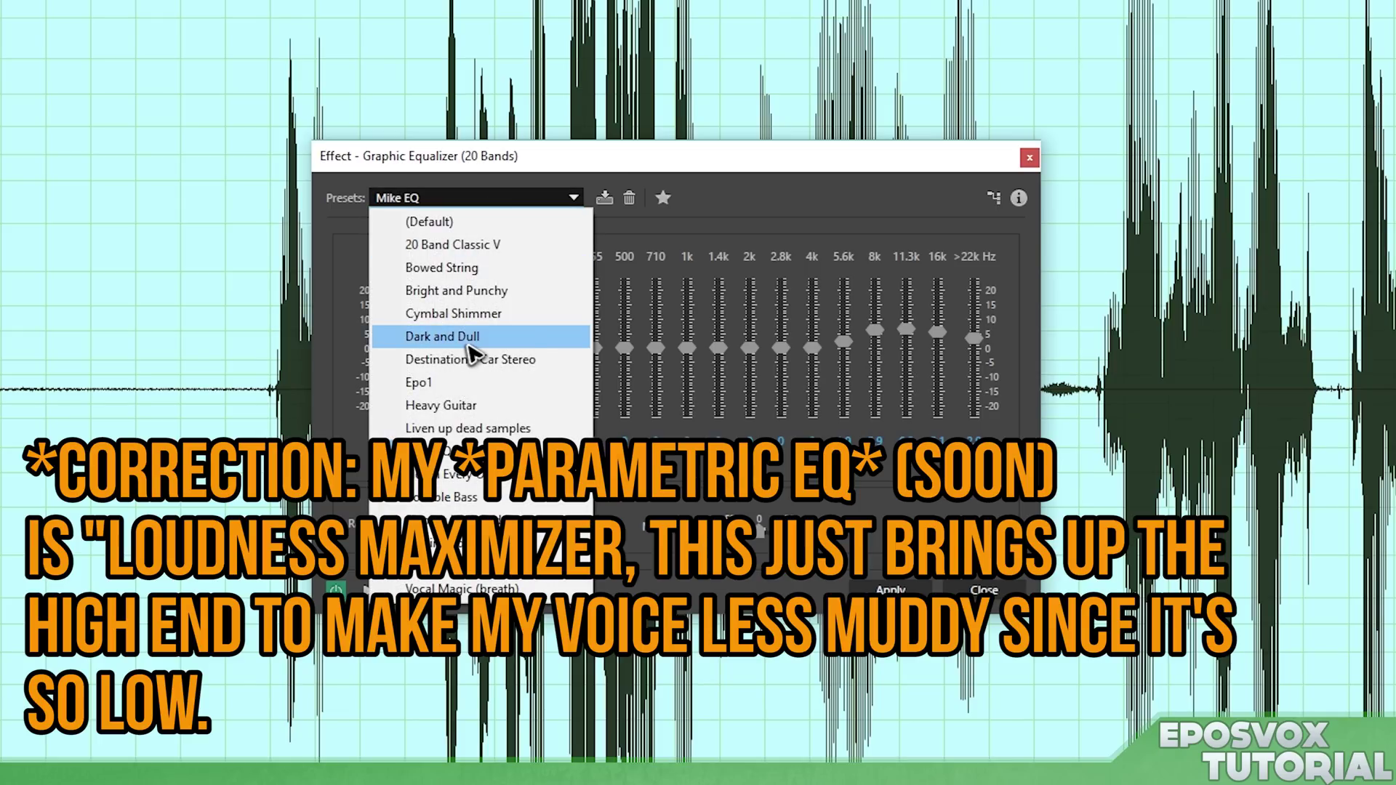
left_click(451, 382)
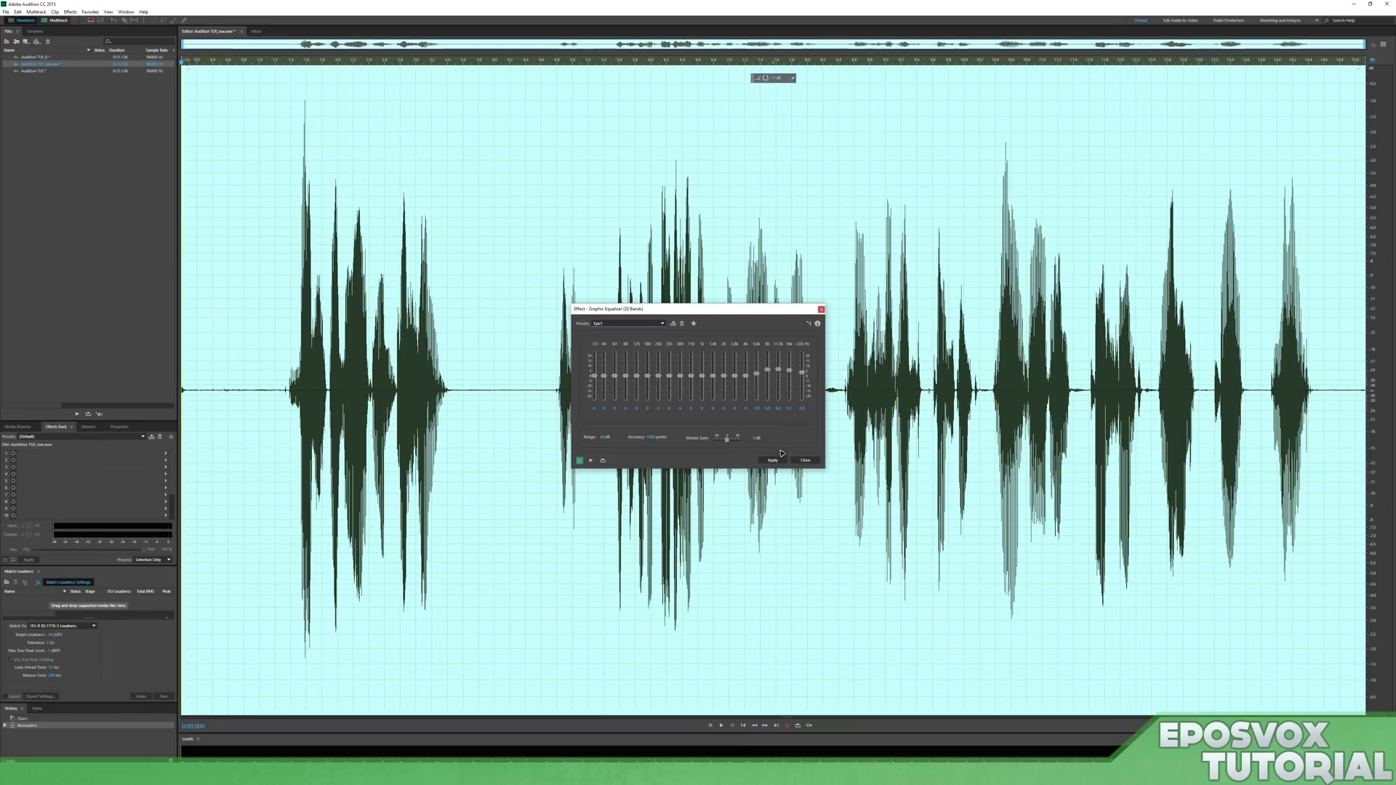
left_click(901, 590)
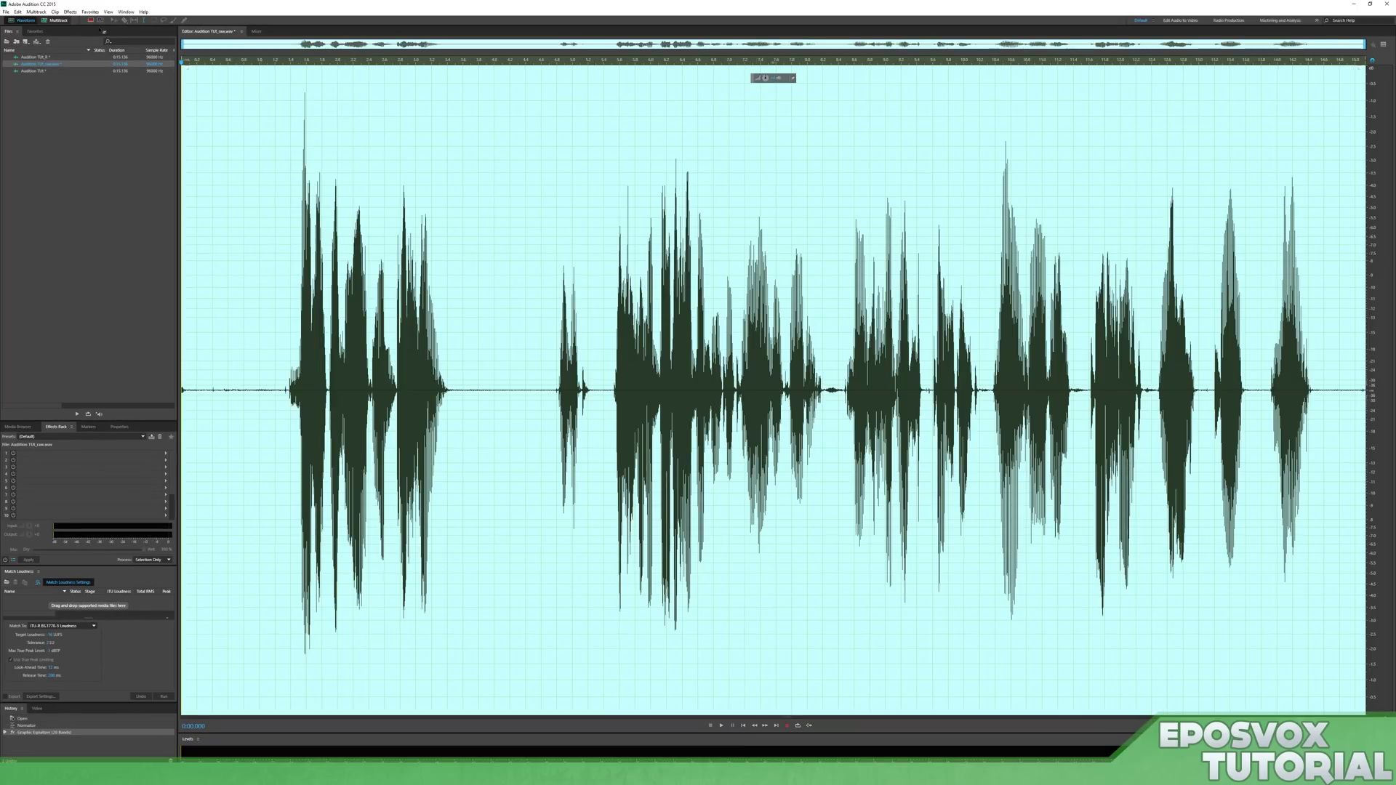
left_click(70, 12)
mouse_move(146, 103)
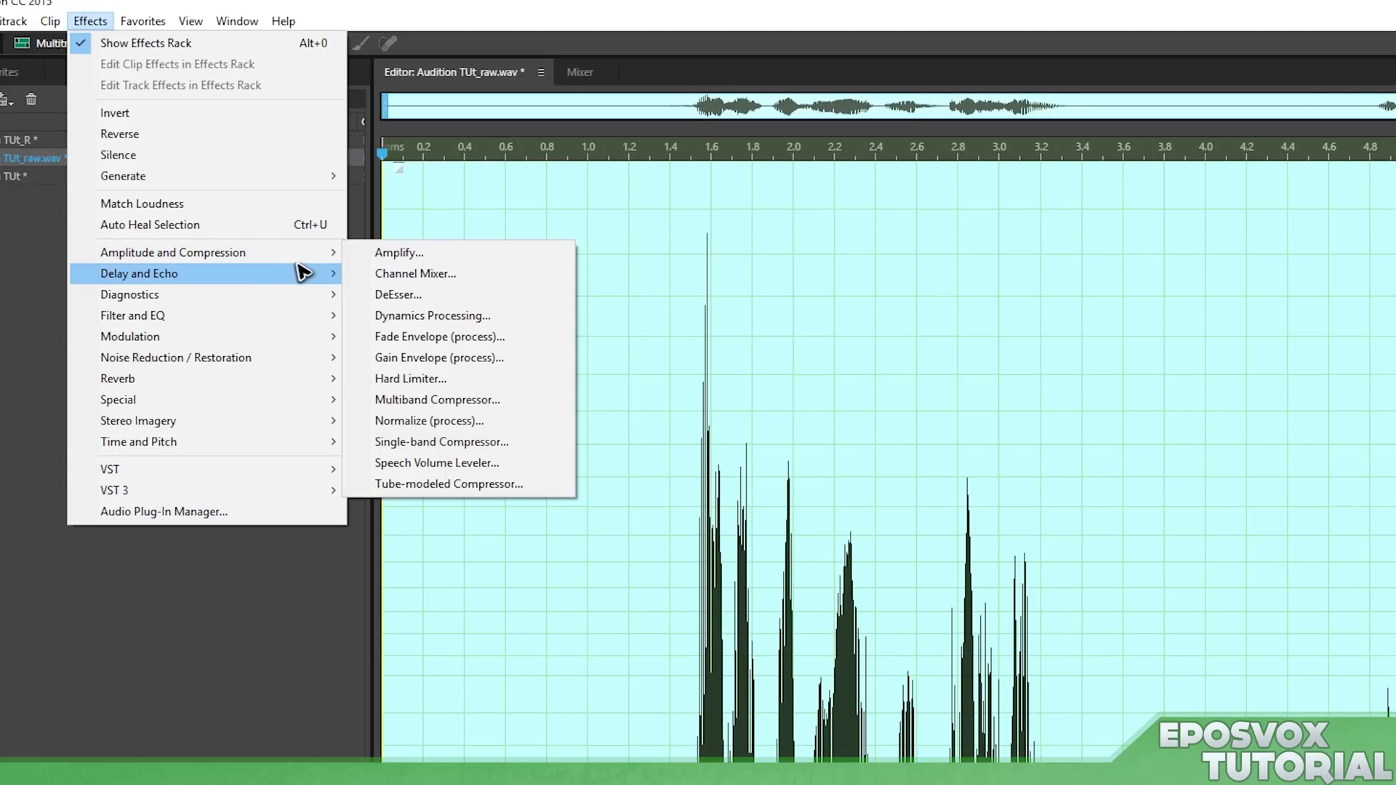
Step: Apply Dynamics Processing with the Mike Compressor preset (2.03:1 above -20.27 dB)
left_click(431, 318)
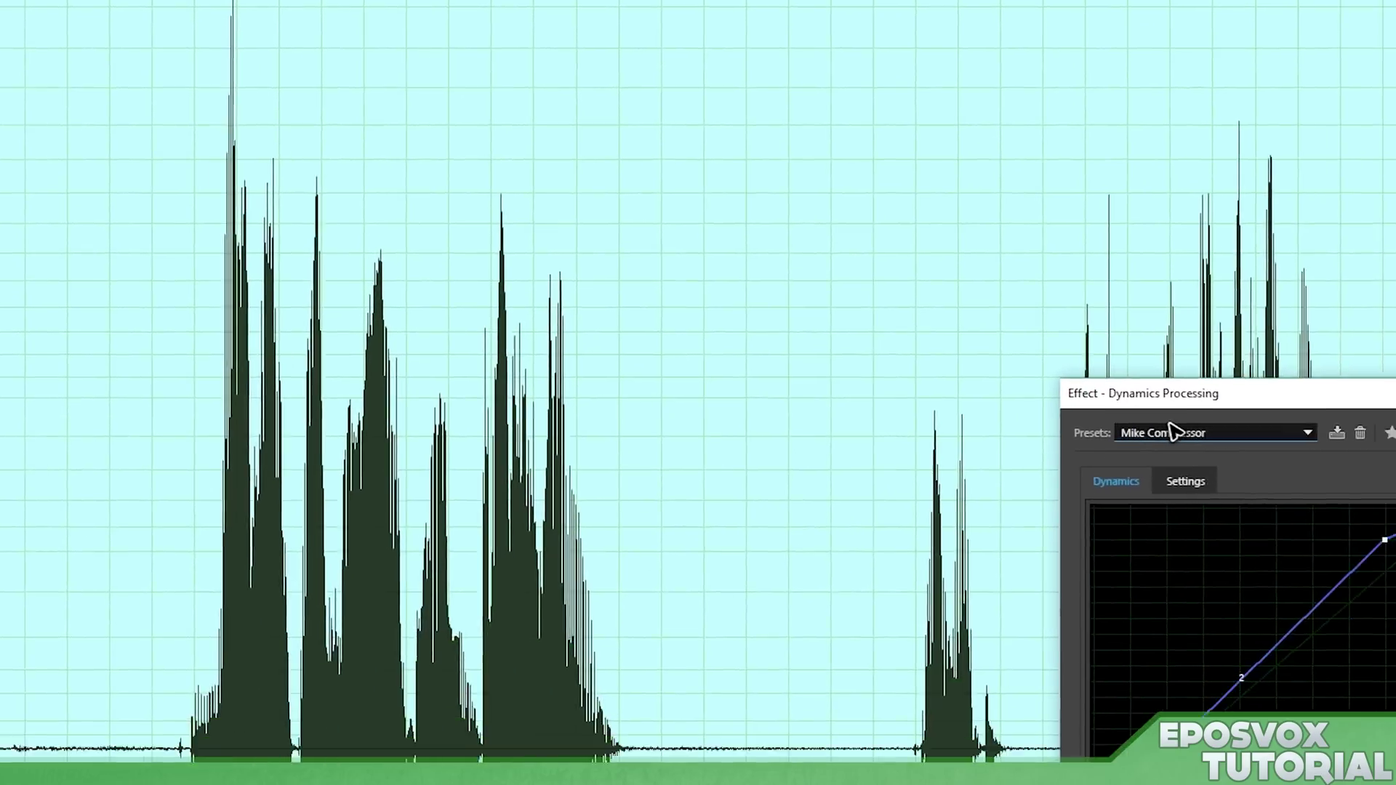
left_click(598, 58)
left_click(598, 58)
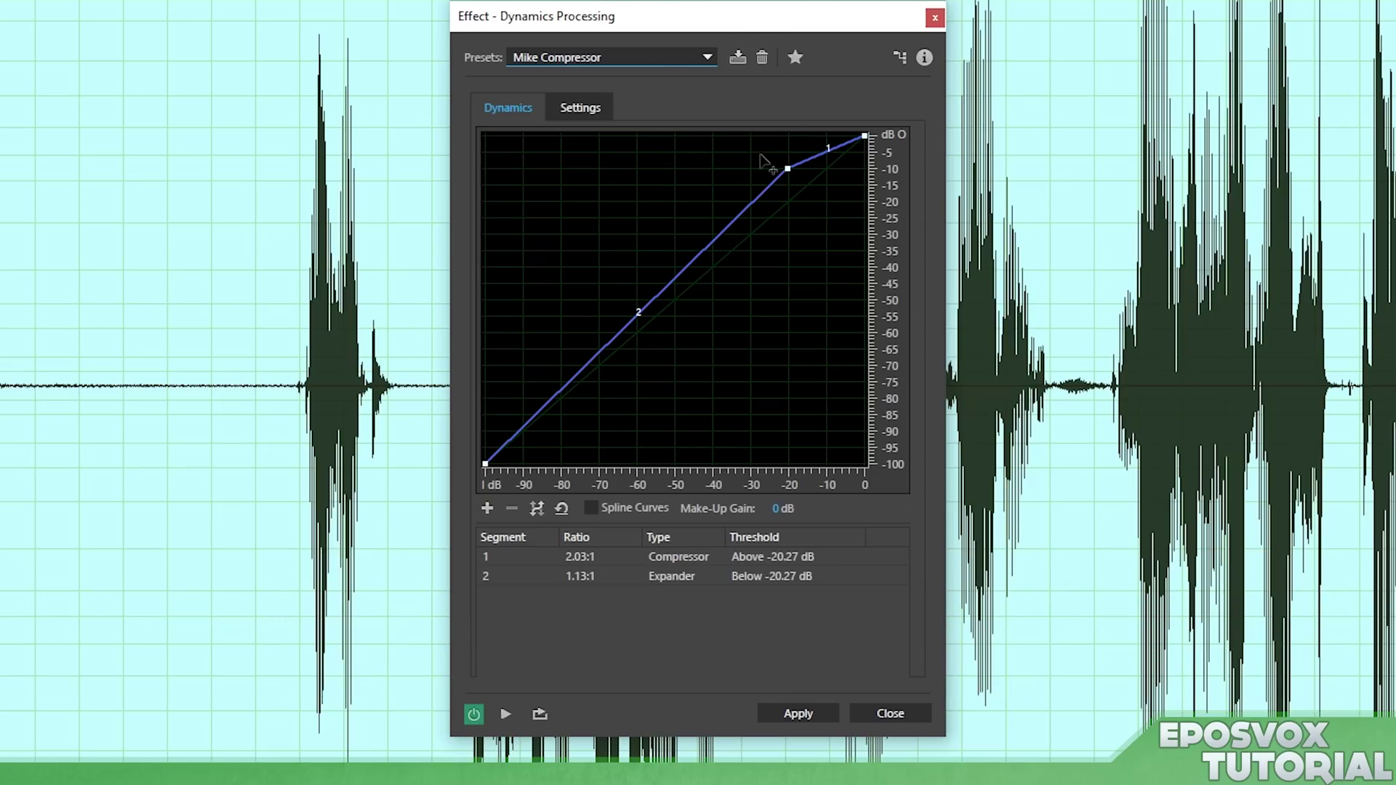
left_click(827, 712)
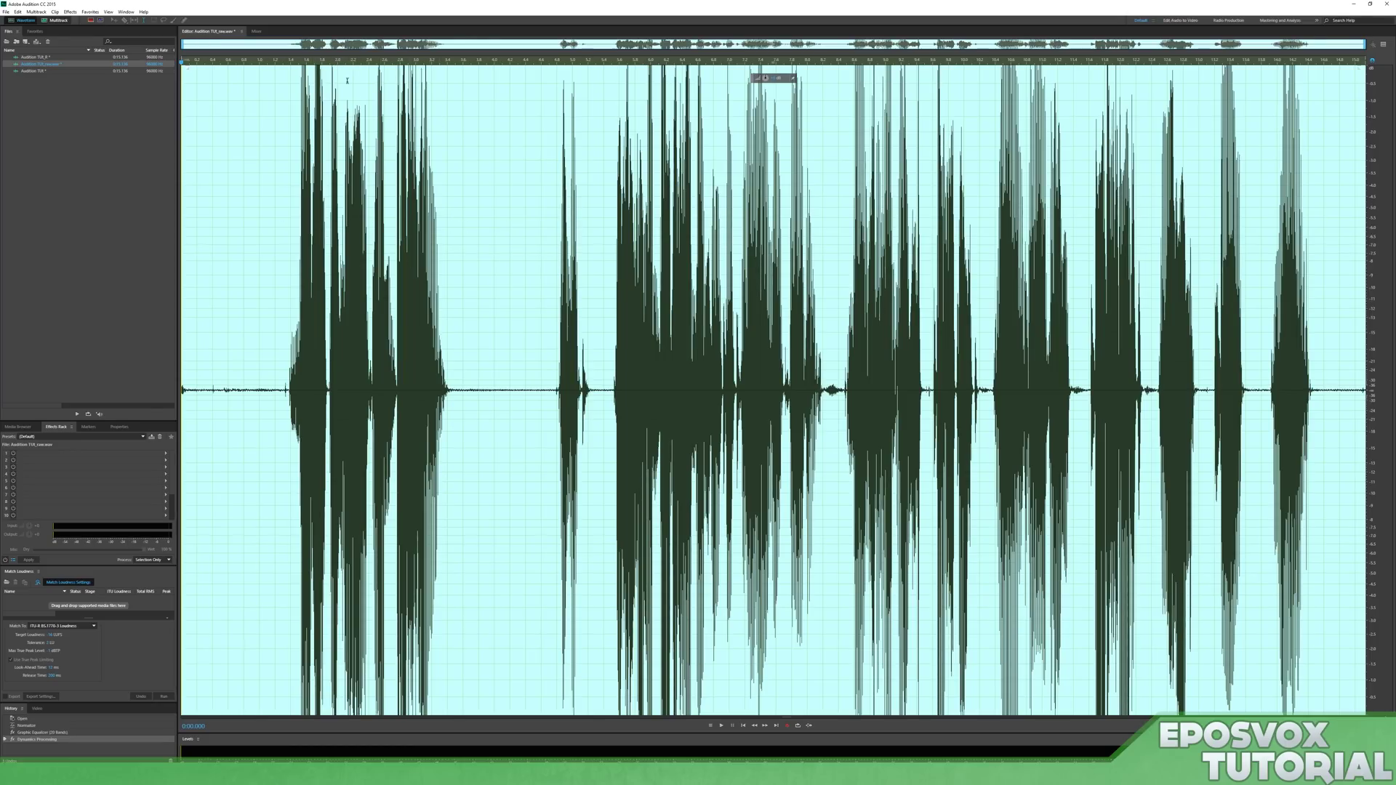
Step: Apply the Parametric Equalizer's Loudness Maximizer preset, boosting 120 Hz and 6000 Hz
left_click(70, 12)
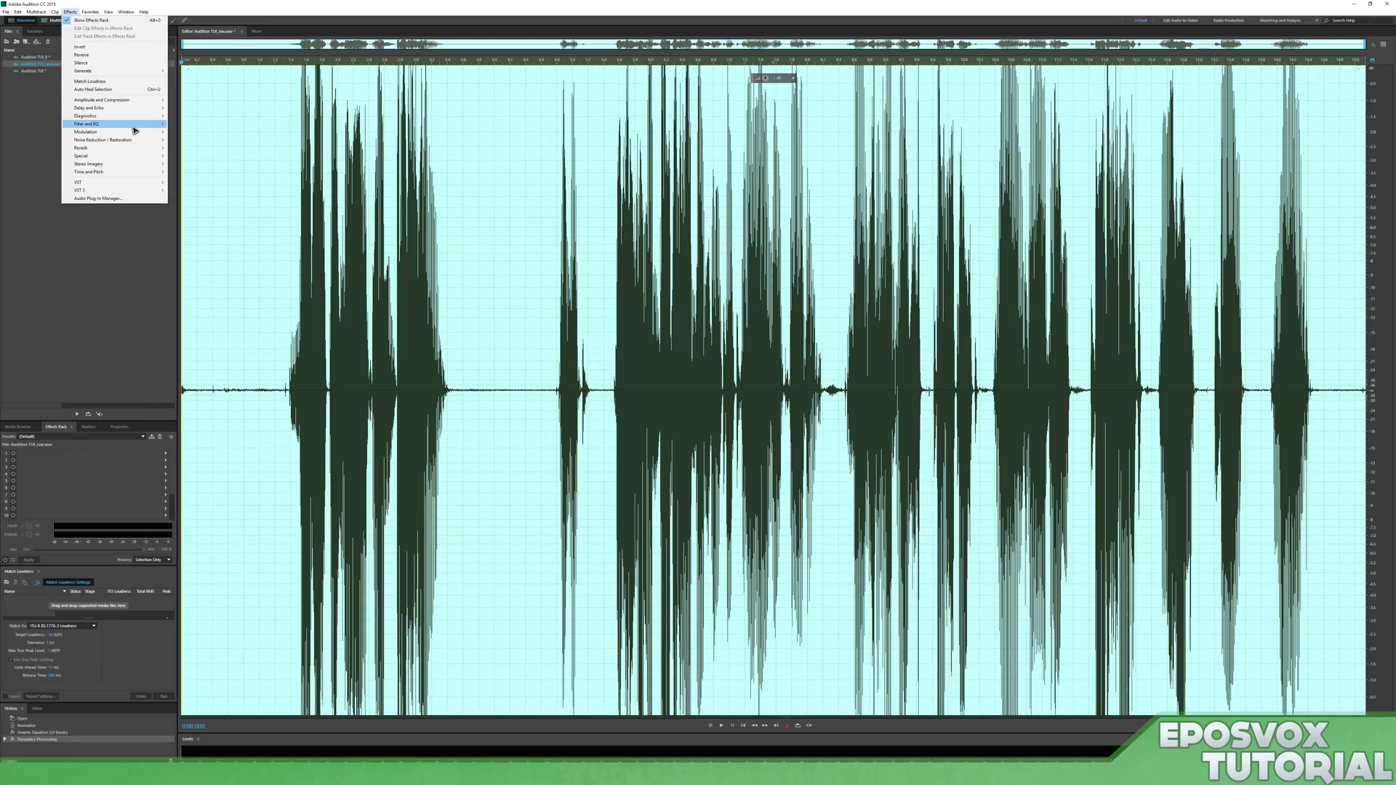
mouse_move(143, 128)
left_click(382, 294)
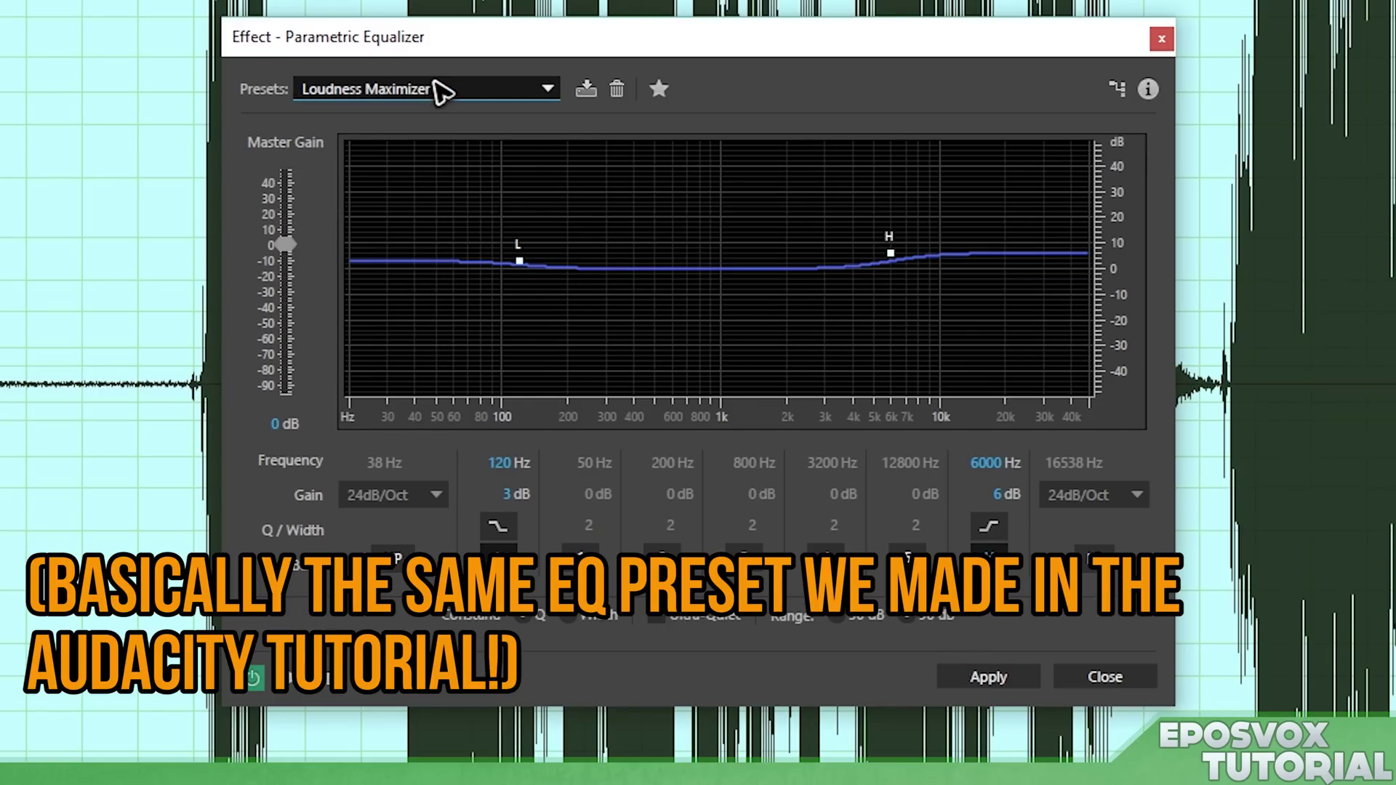
left_click(443, 87)
left_click(821, 93)
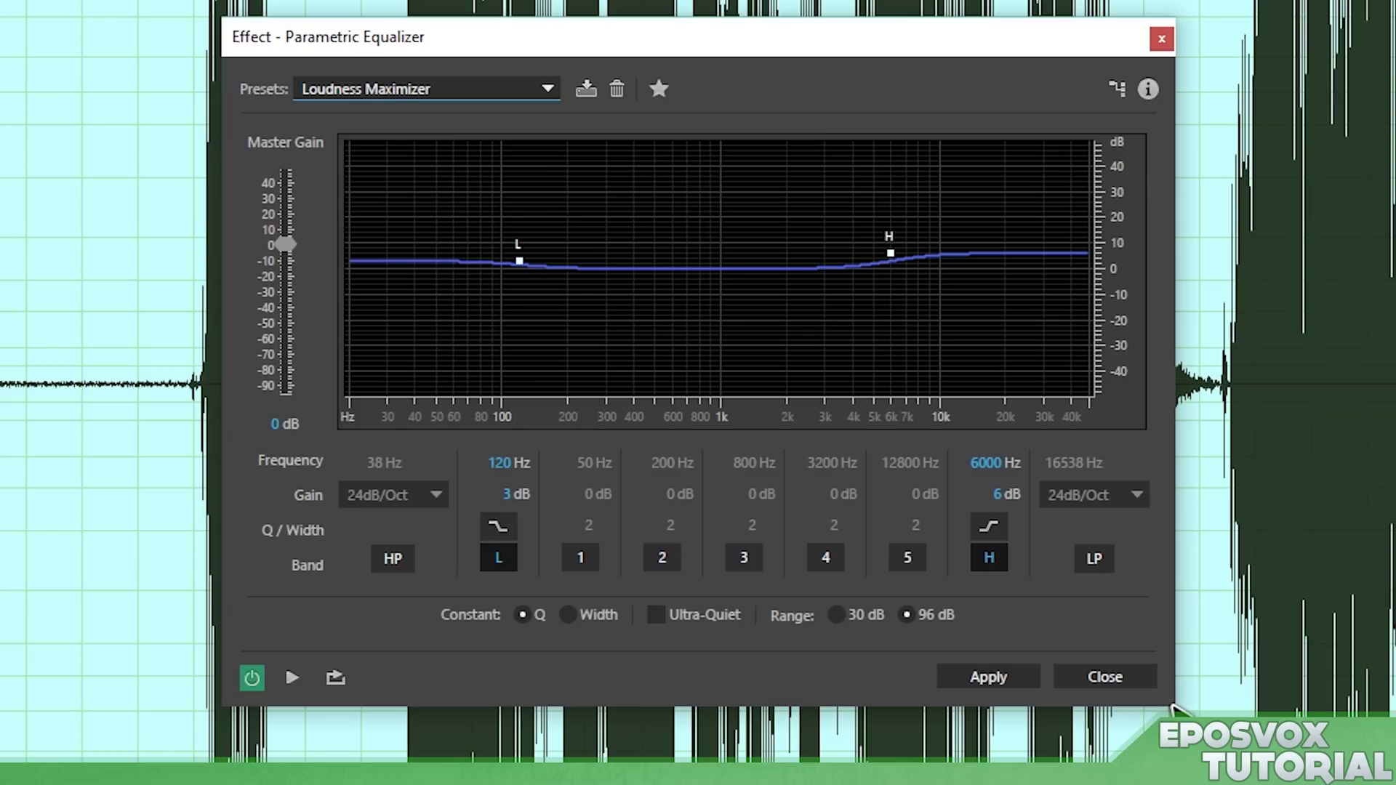
left_click_drag(1165, 698, 1392, 782)
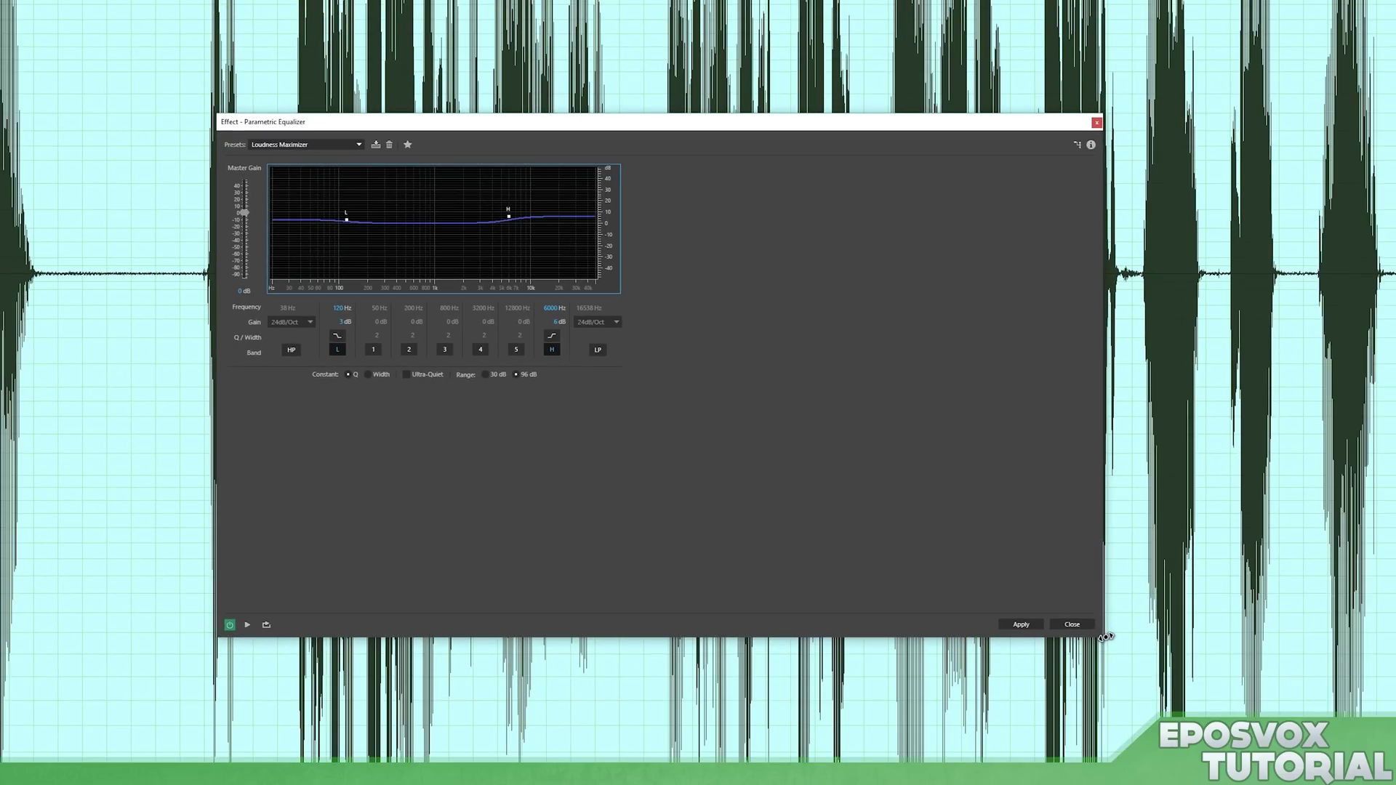
left_click_drag(1105, 641, 649, 431)
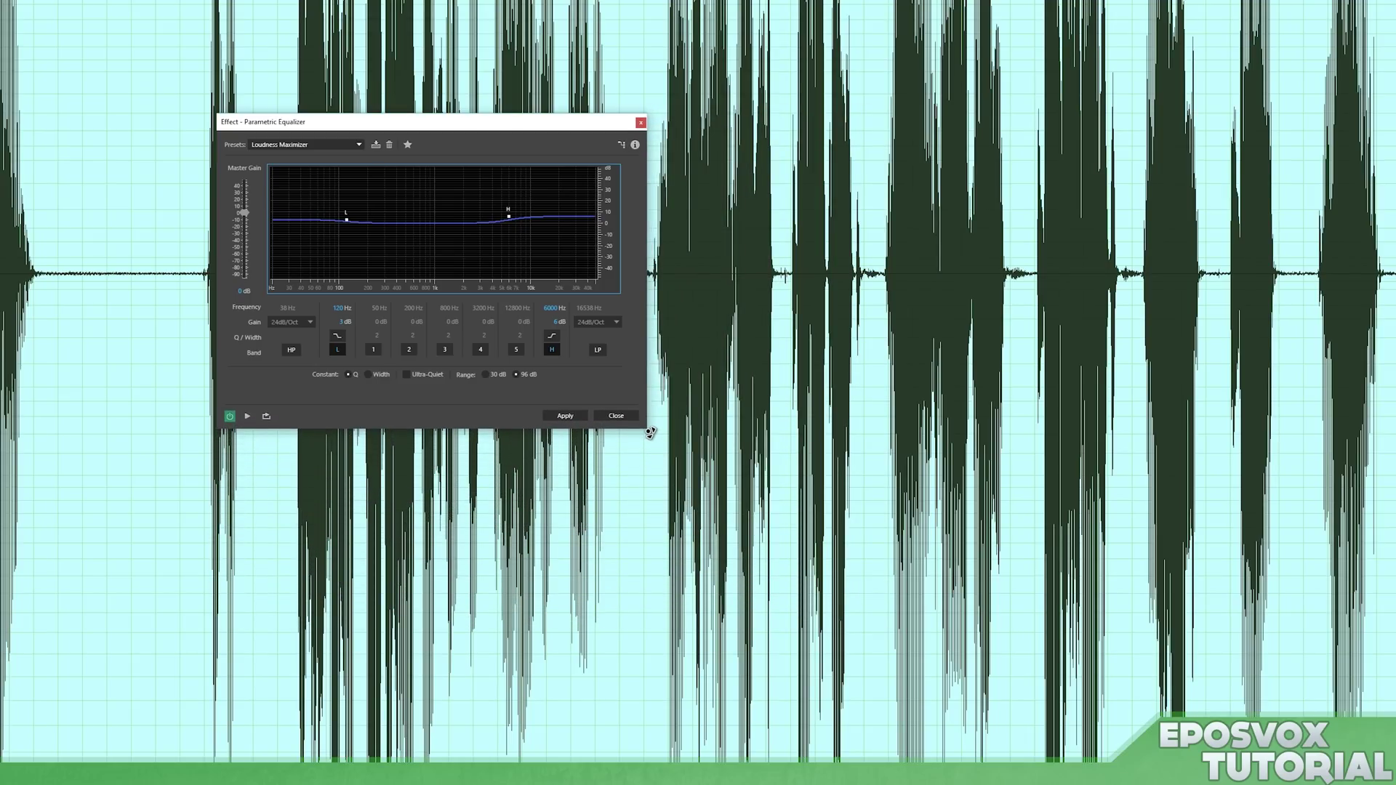
left_click(565, 417)
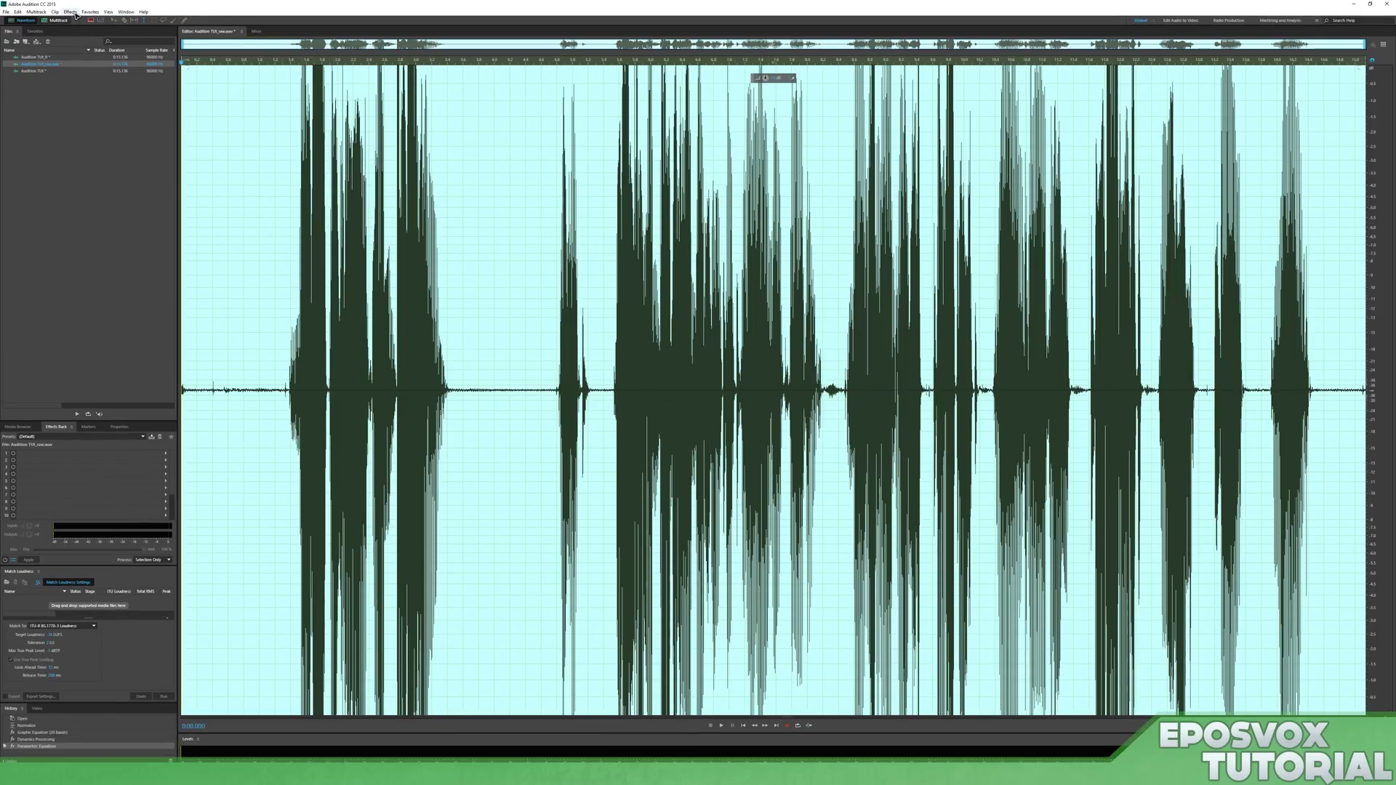
left_click(72, 13)
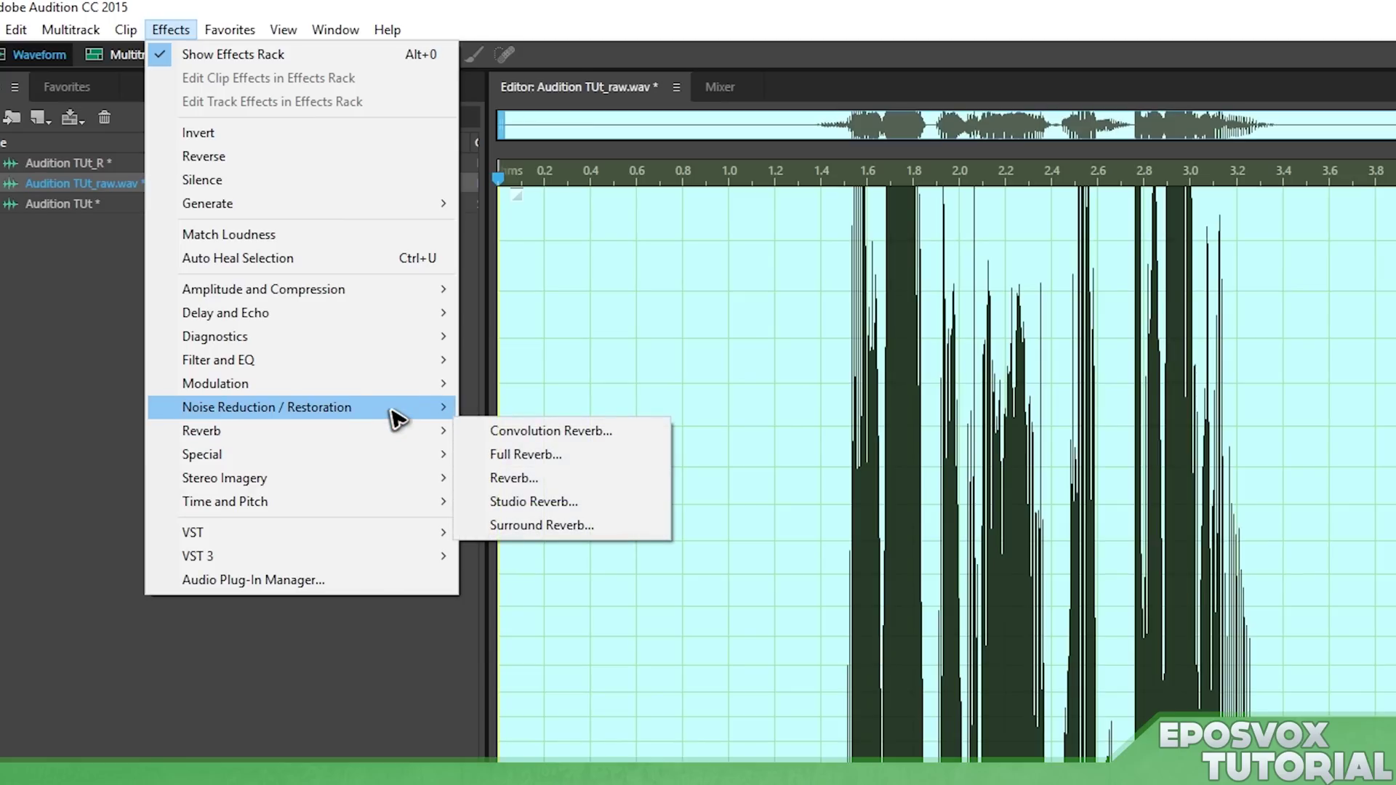
Step: Capture a noise print and apply Adaptive Noise Reduction at 20 dB, 30% noisiness
mouse_move(149, 142)
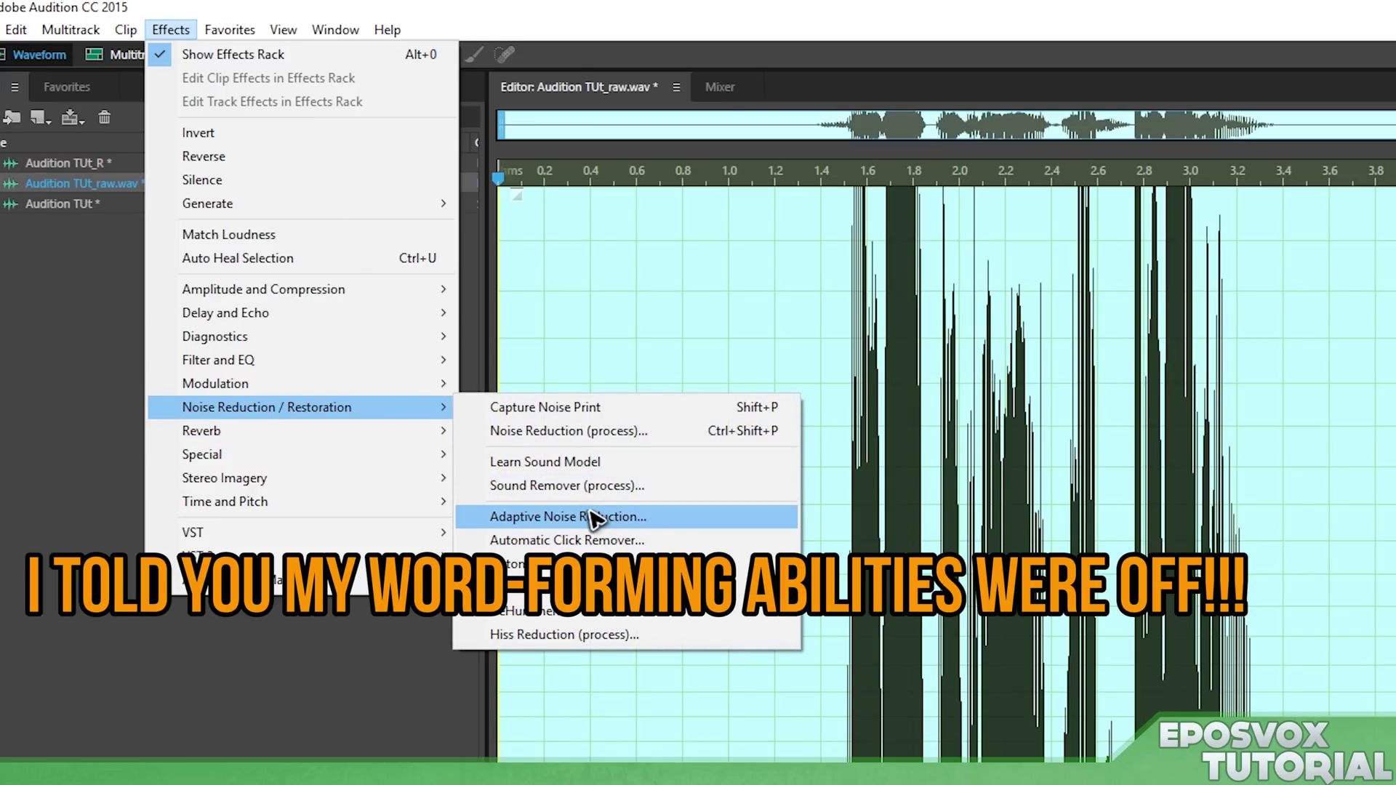
left_click(599, 407)
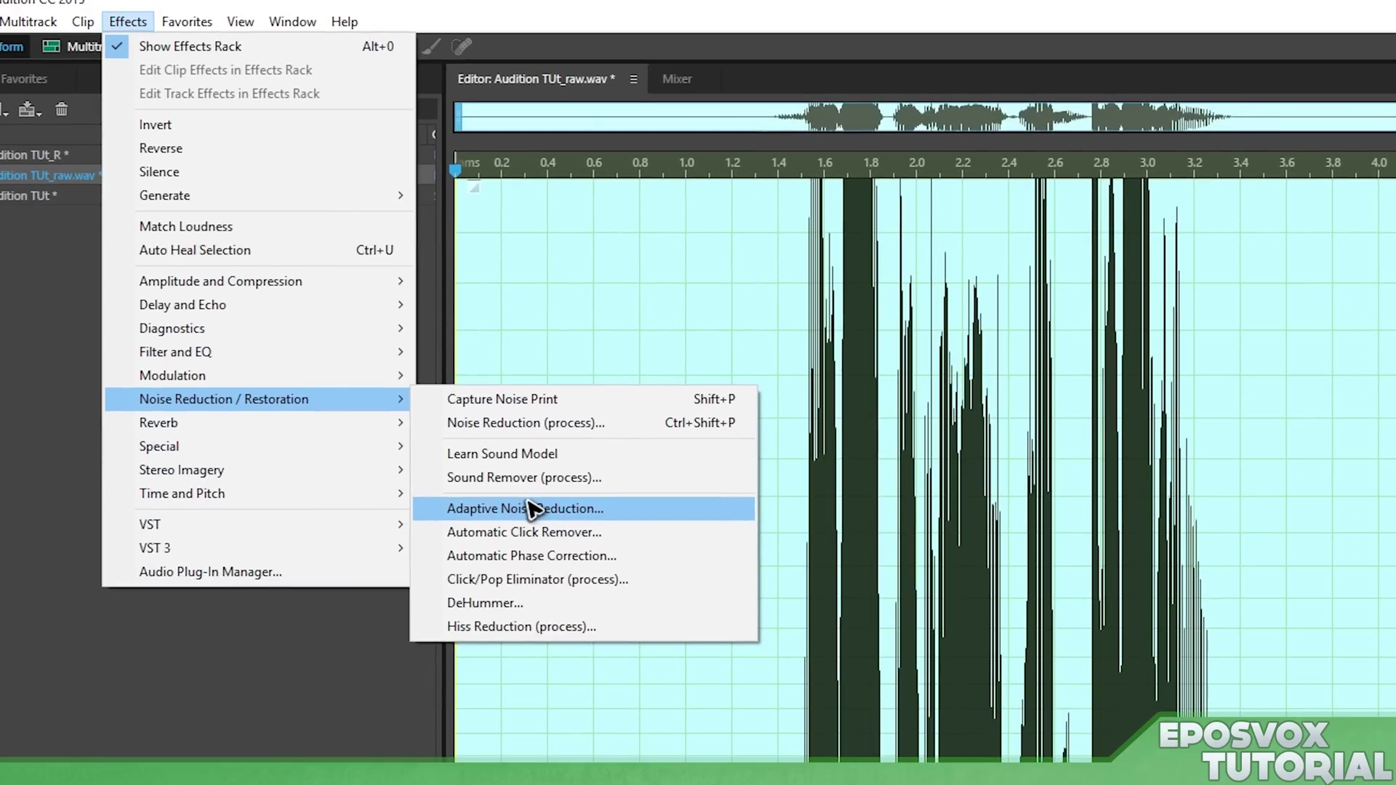
left_click(533, 509)
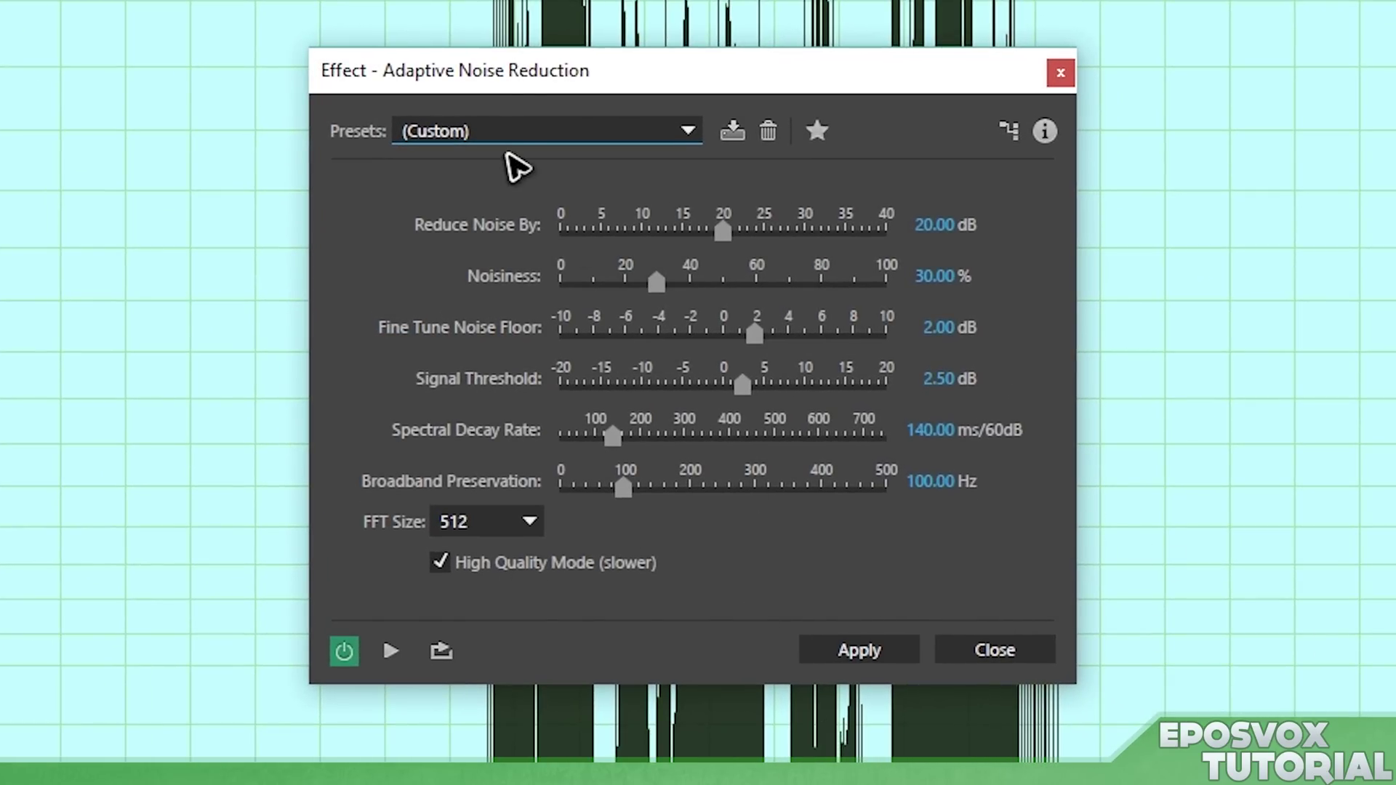
left_click(410, 125)
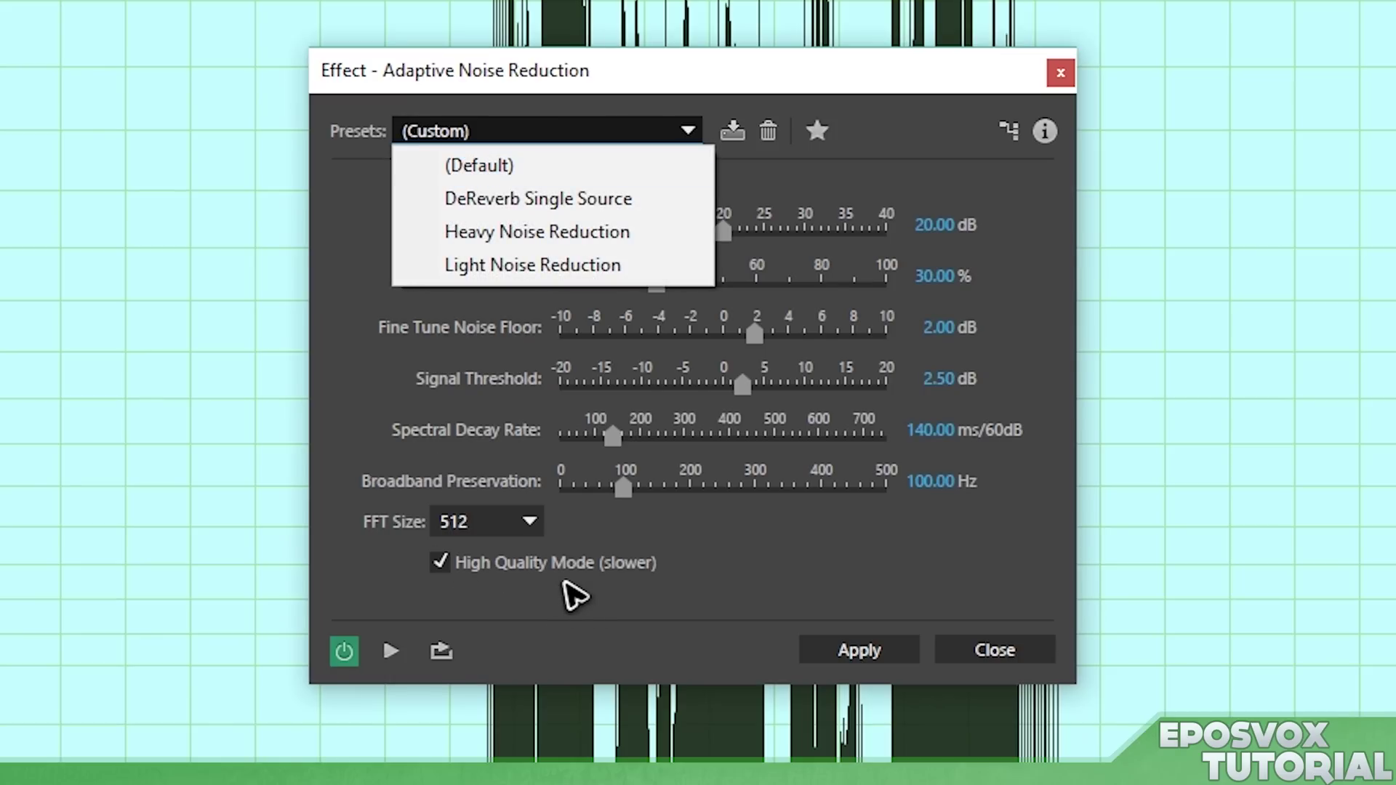
left_click(528, 597)
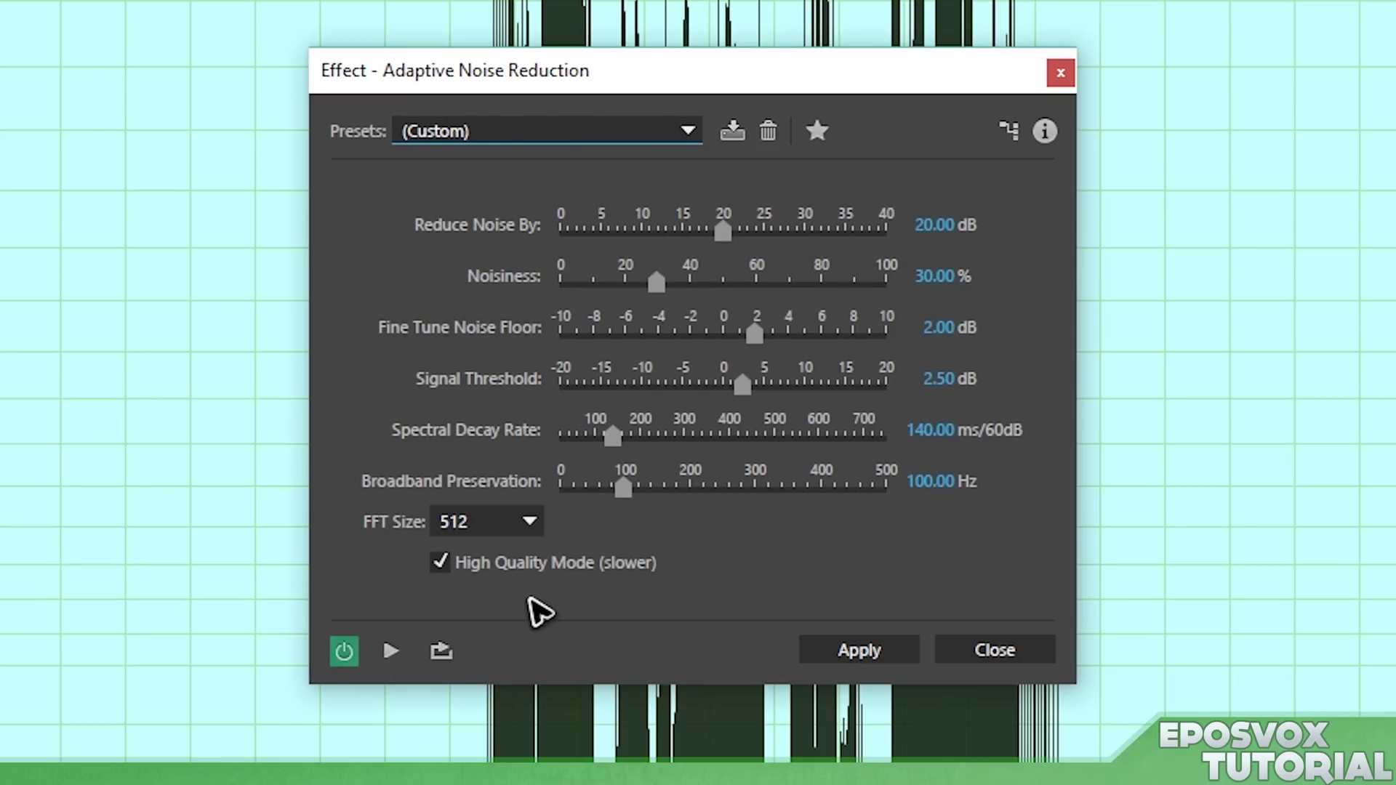
left_click(898, 652)
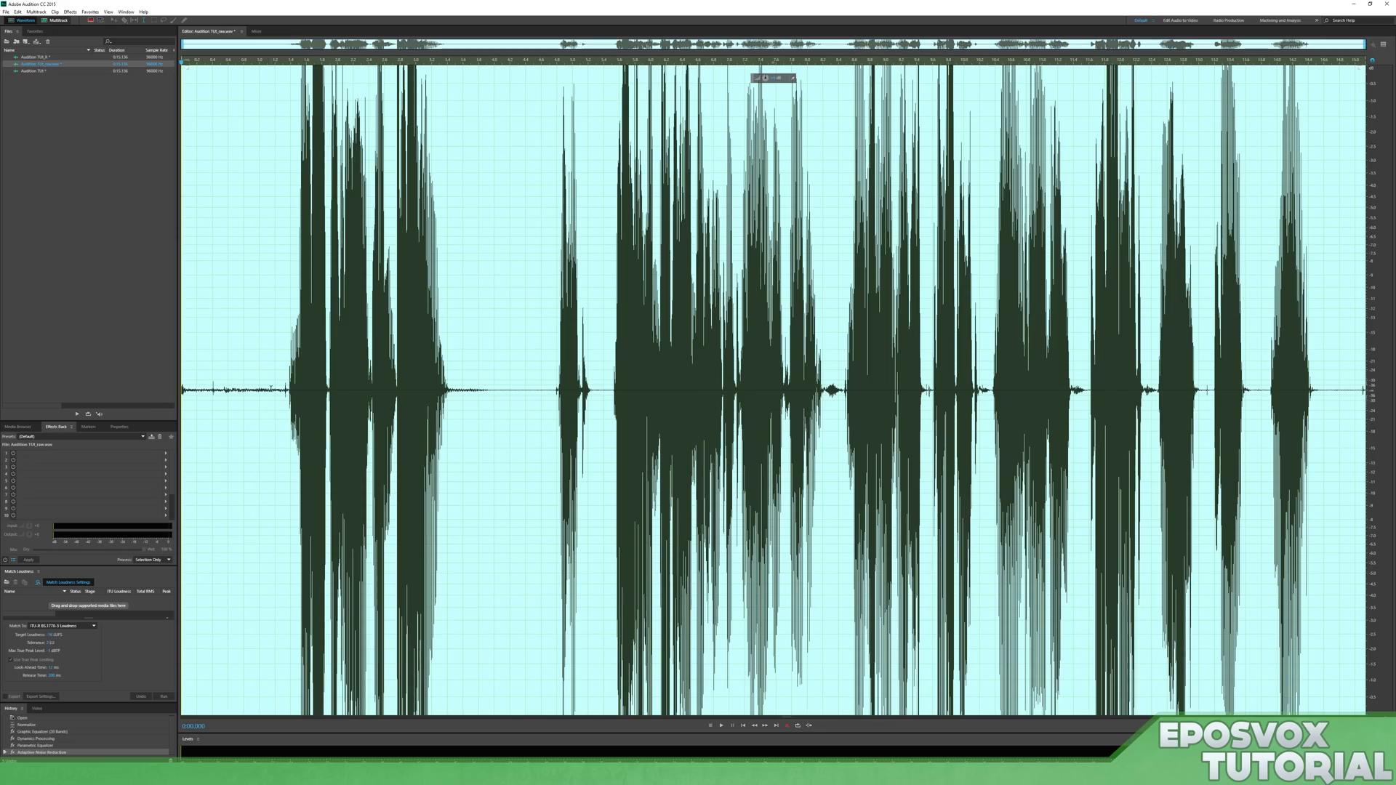
Step: Silence the noisy opening and the gap after the first phrase
left_click(271, 218)
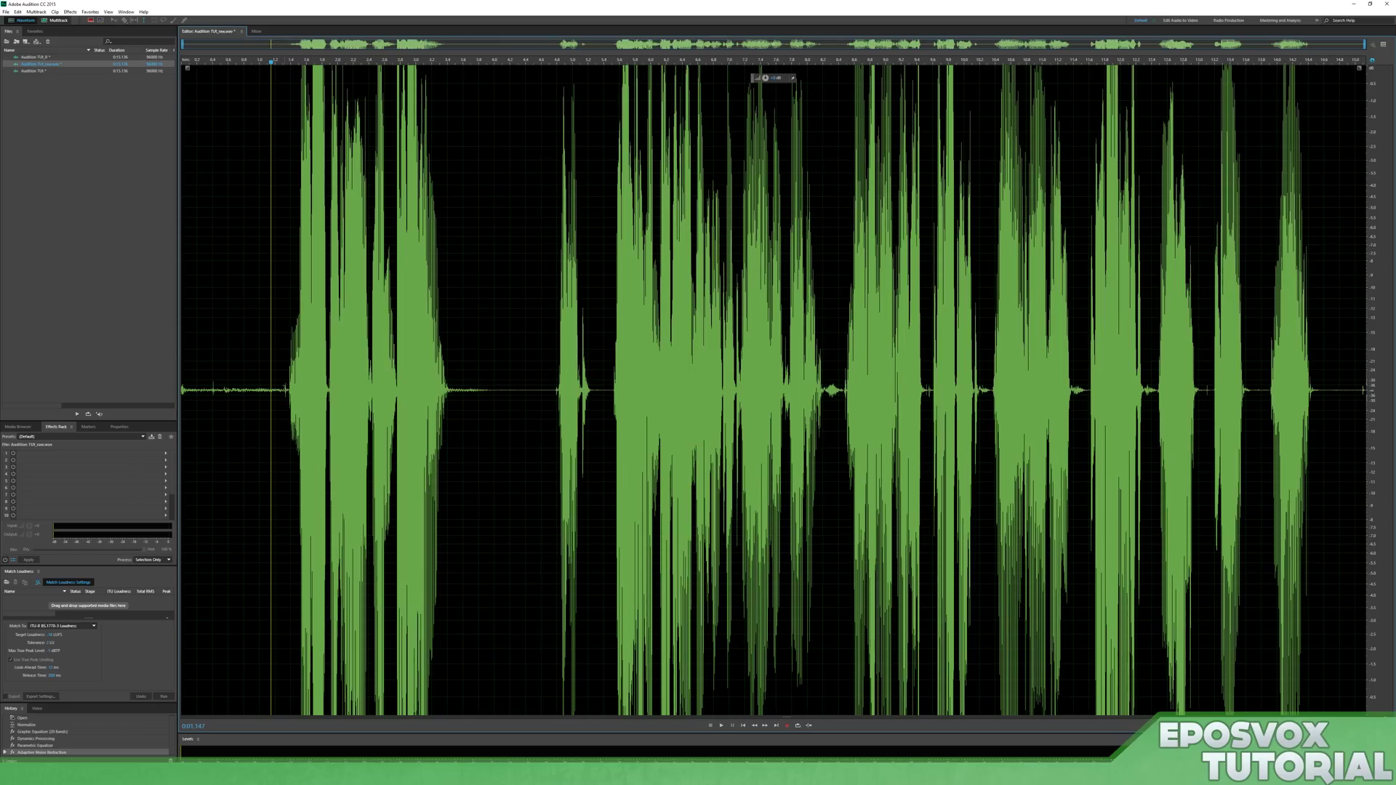
left_click_drag(288, 378, 182, 378)
right_click(260, 415)
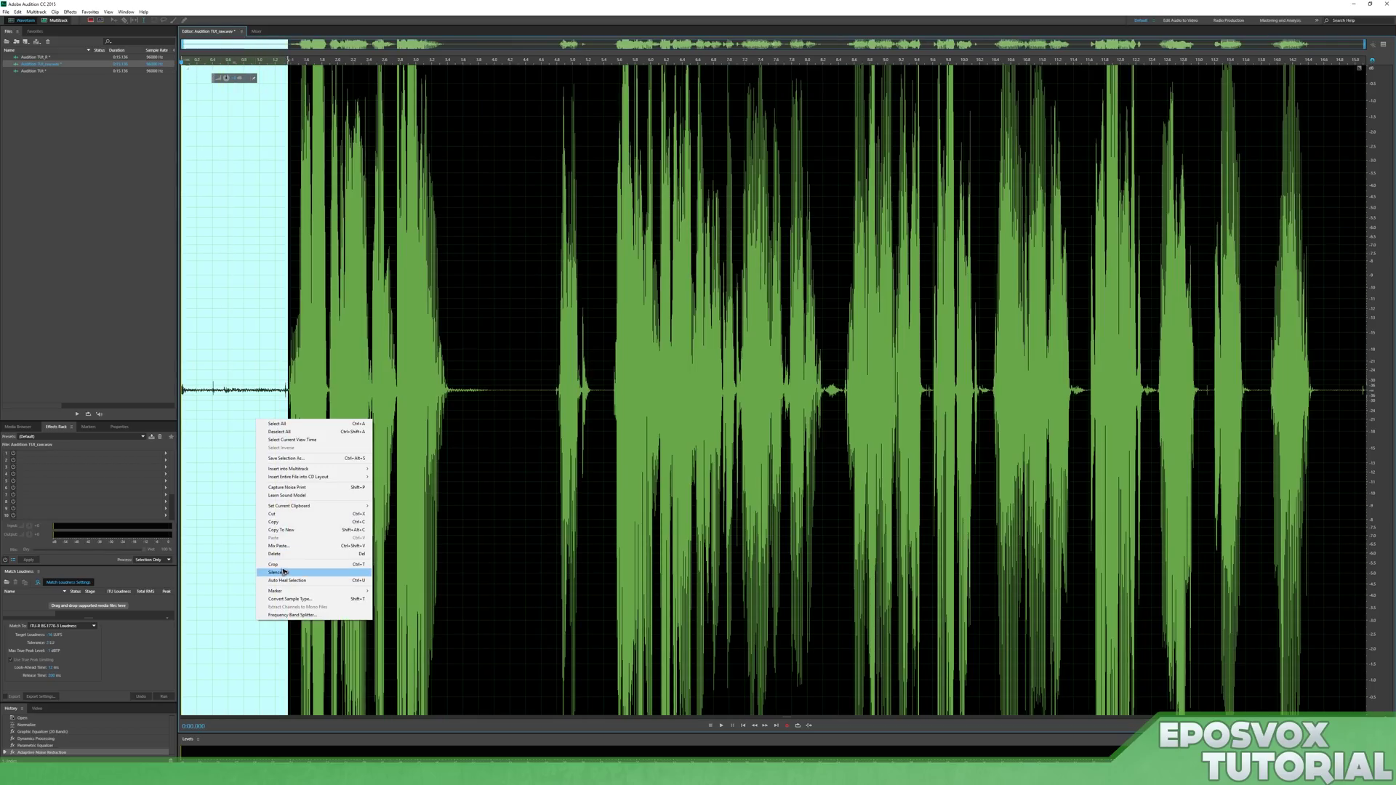
left_click(275, 572)
left_click(219, 414)
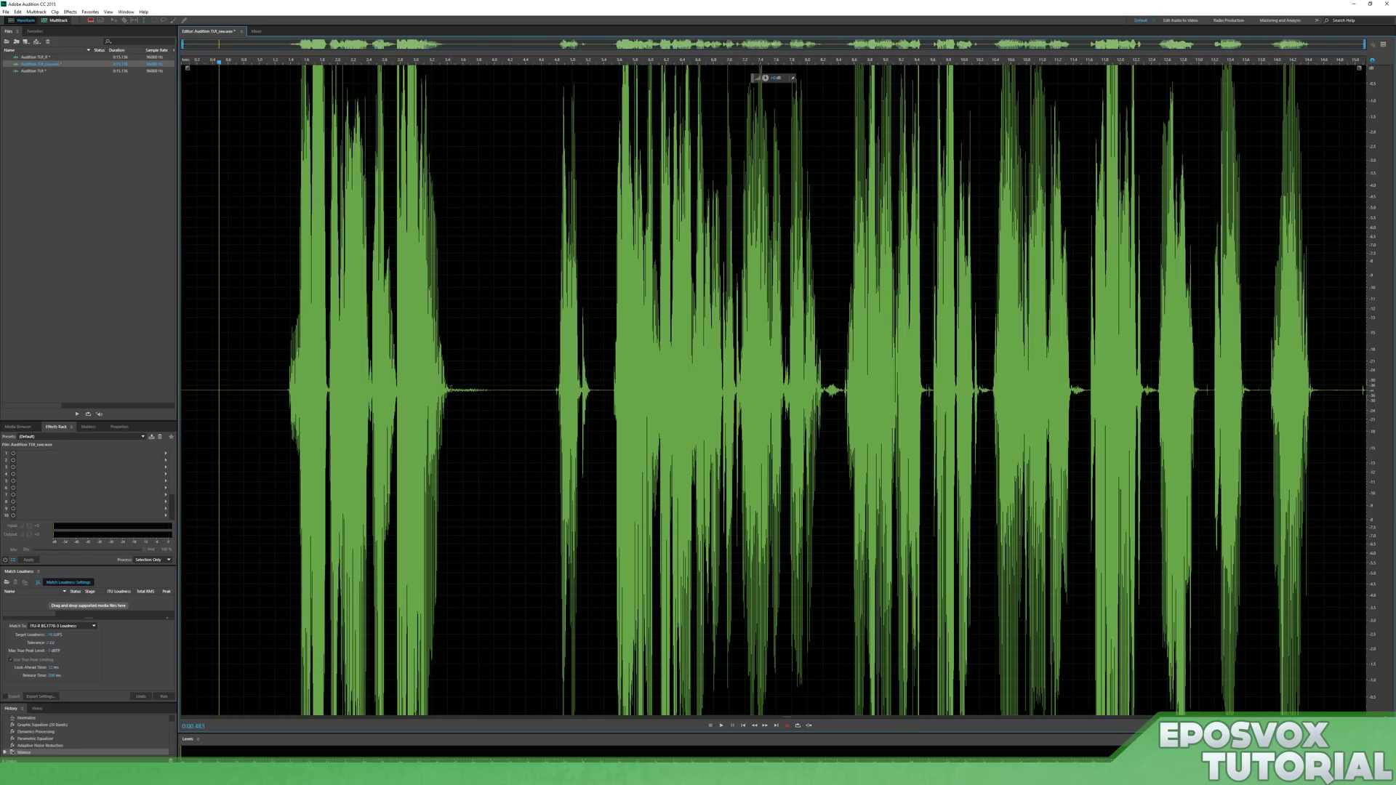
left_click_drag(446, 393, 514, 393)
left_click(501, 392)
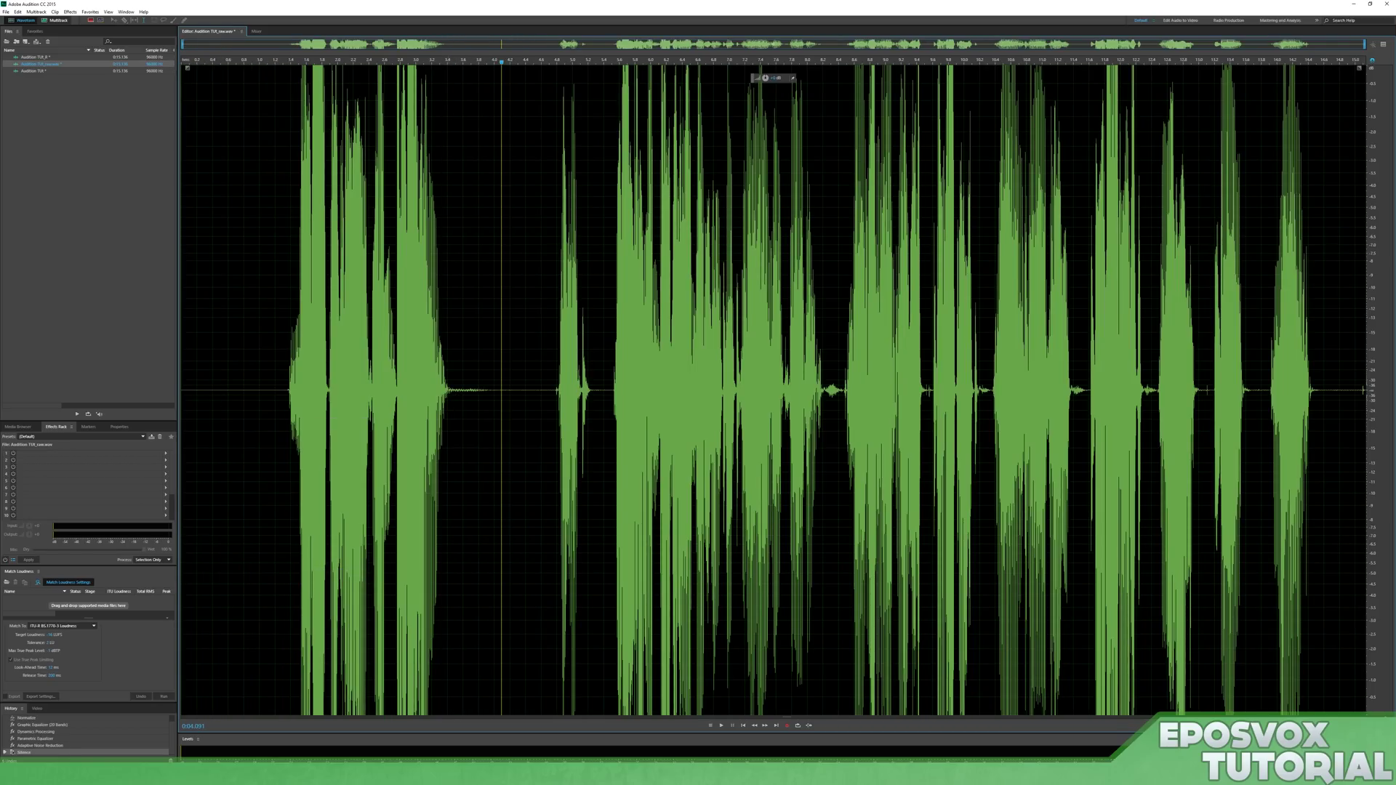
left_click(450, 393)
left_click_drag(450, 393, 553, 400)
right_click(526, 401)
left_click(544, 554)
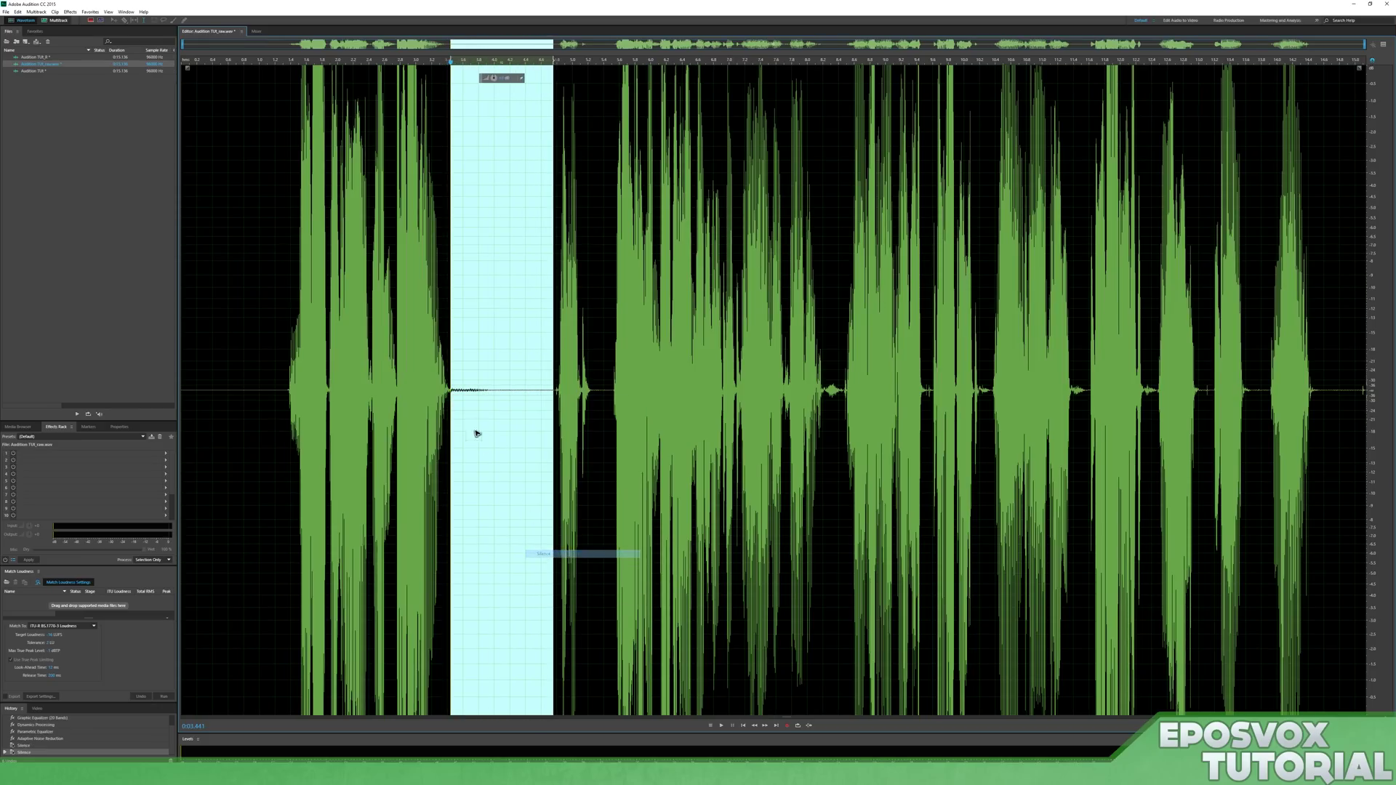
left_click(467, 434)
Step: Silence the small noise blips between later phrases and the trailing noise at the end
left_click(243, 372)
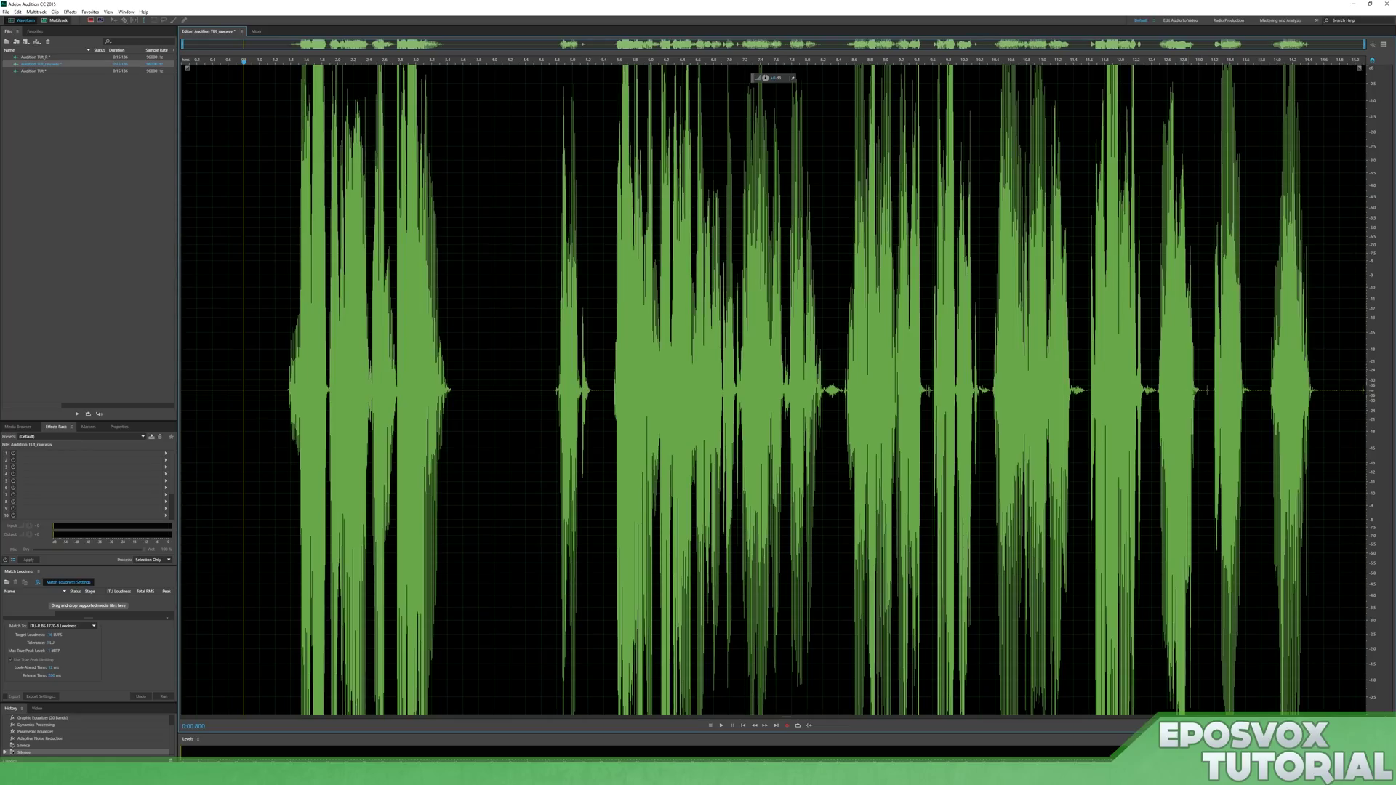
left_click_drag(1202, 393, 1208, 399)
right_click(1208, 400)
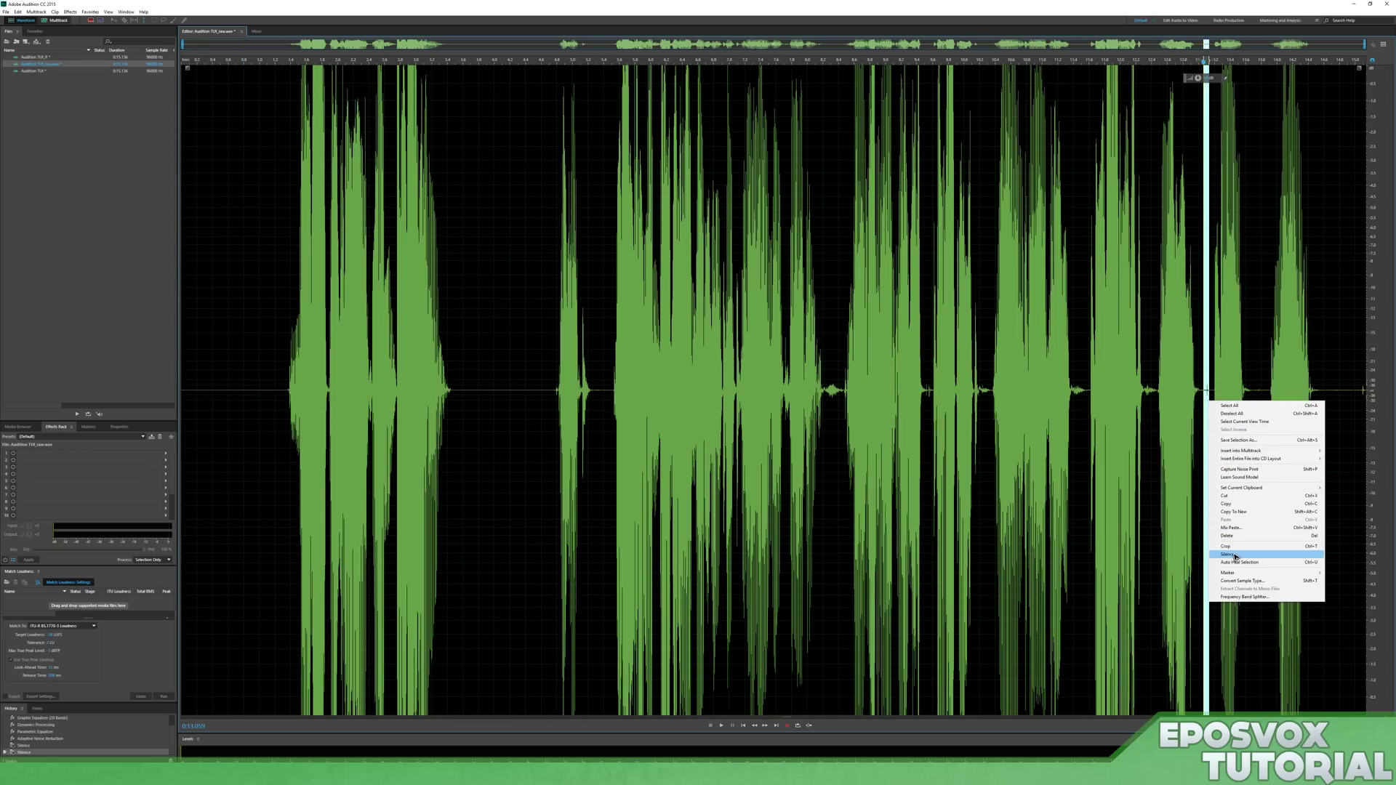
left_click(1234, 554)
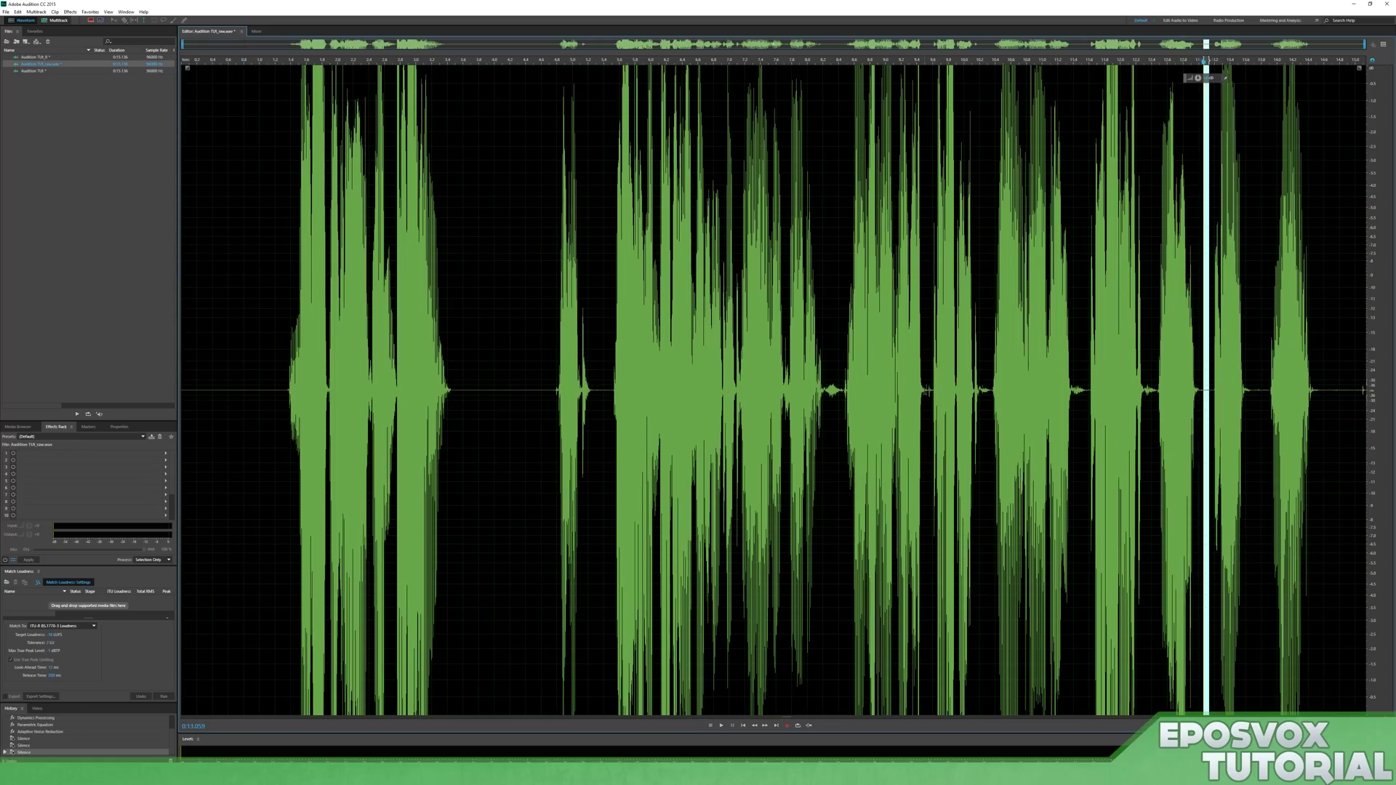
left_click_drag(925, 392, 931, 392)
right_click(929, 393)
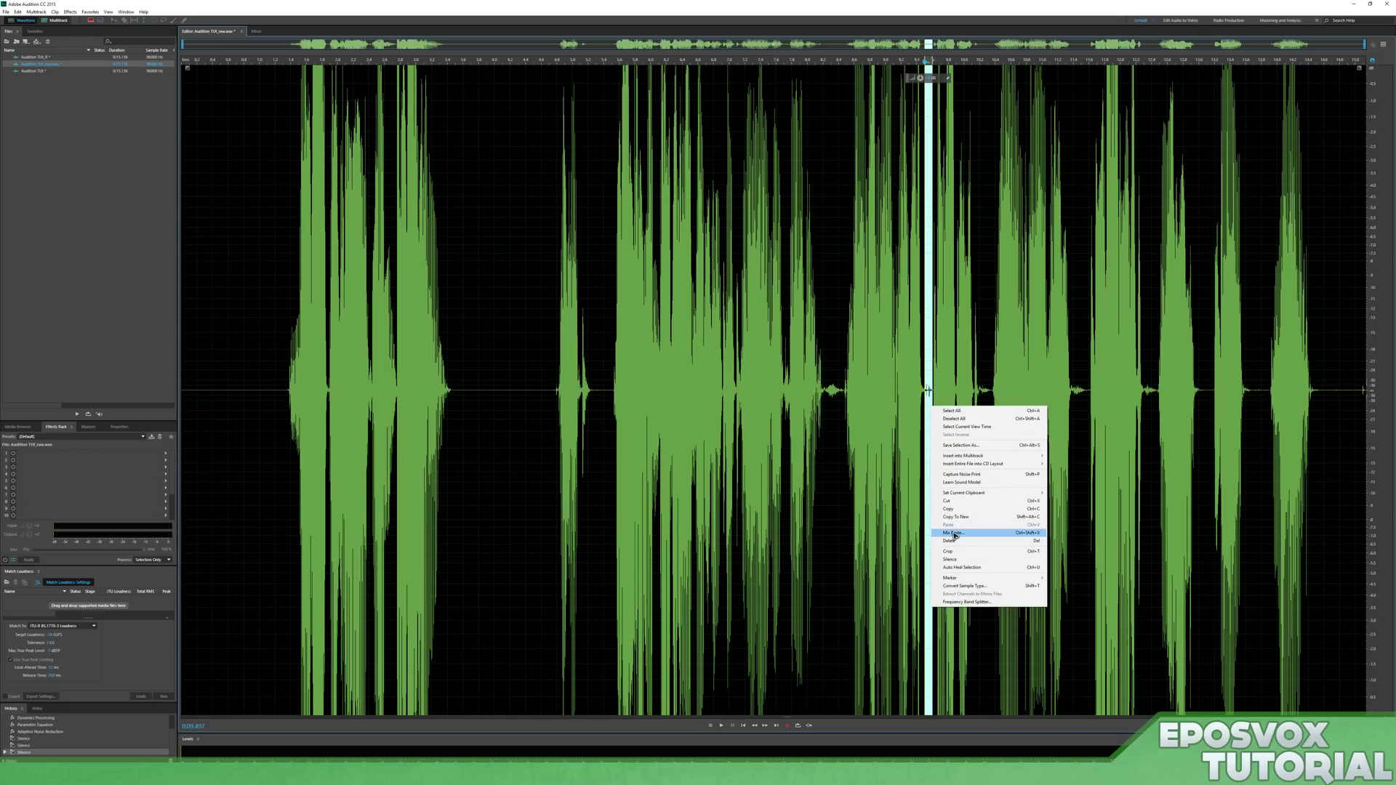
left_click(951, 559)
mouse_move(1336, 393)
left_mouse_down()
mouse_move(1353, 392)
mouse_move(1320, 392)
mouse_move(1365, 393)
left_mouse_up()
right_click(1359, 405)
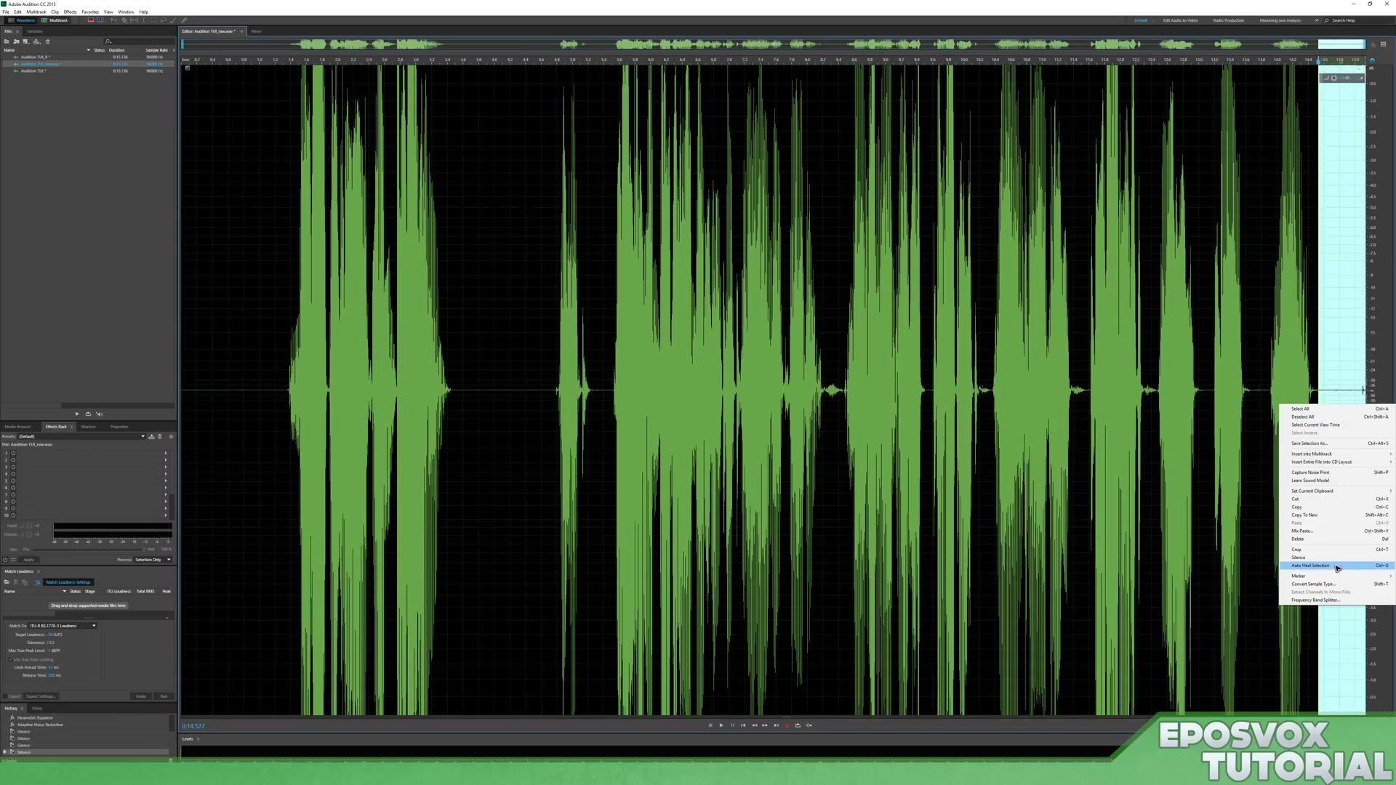
left_click(1305, 557)
left_click(541, 413)
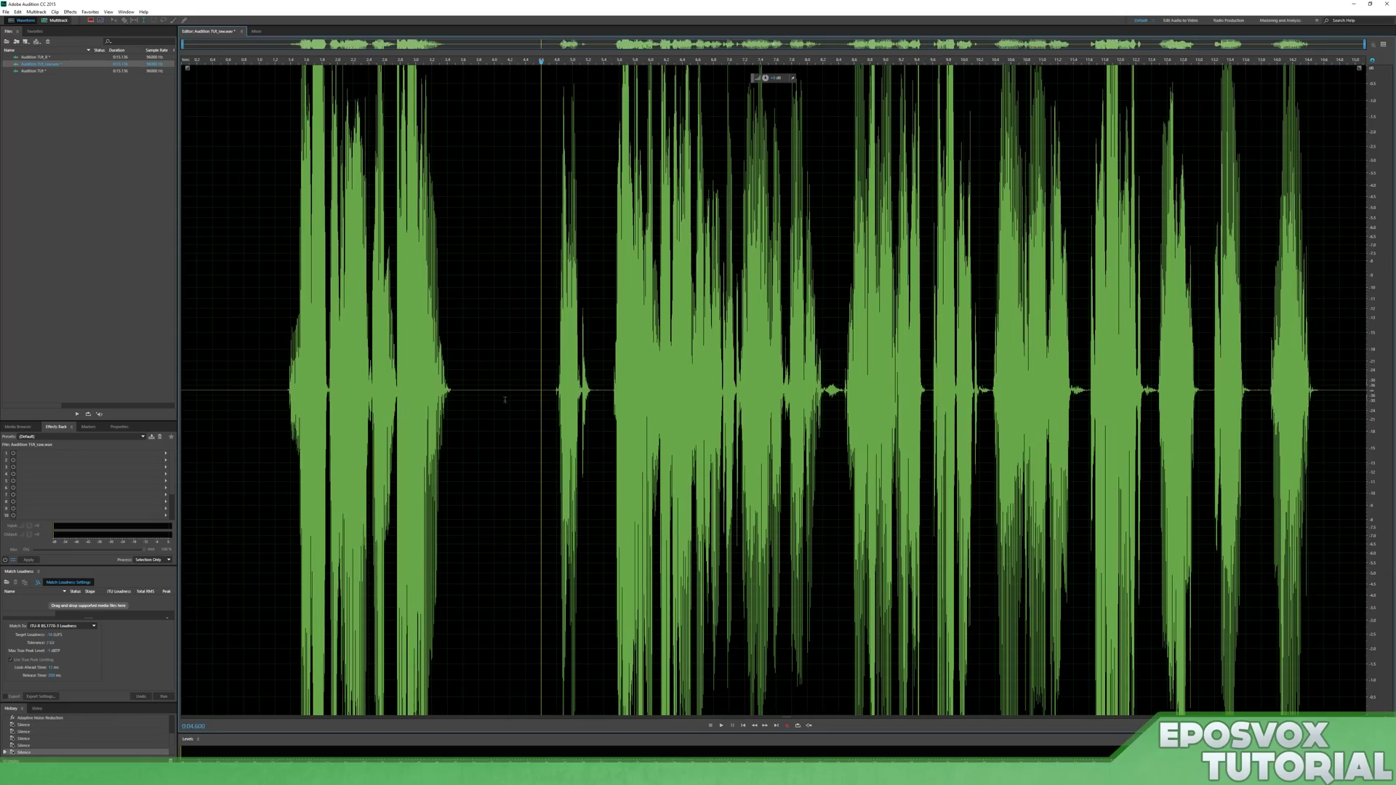
Step: Run Normalize (process) across the entire clip to even out its level
left_click(68, 13)
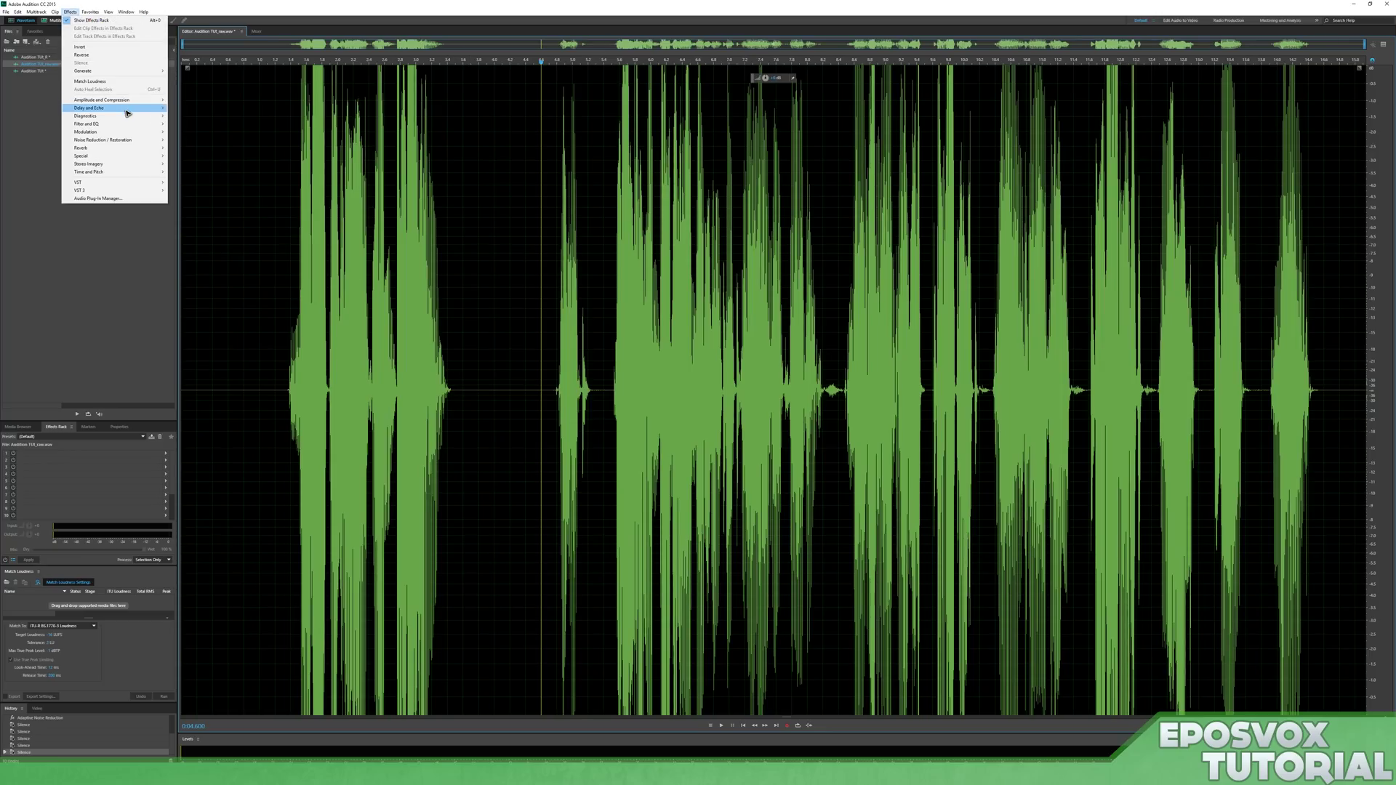
mouse_move(130, 101)
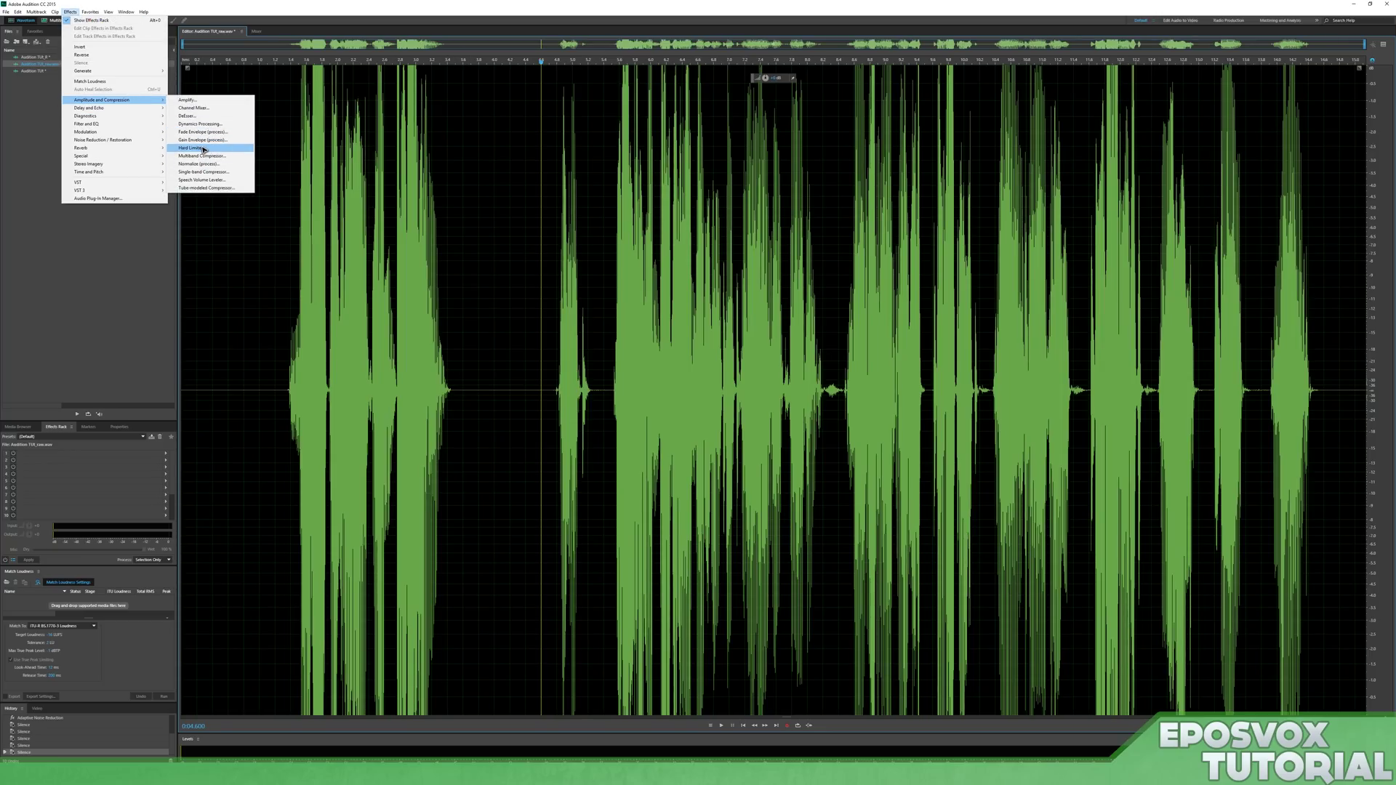
left_click(198, 163)
left_click(695, 409)
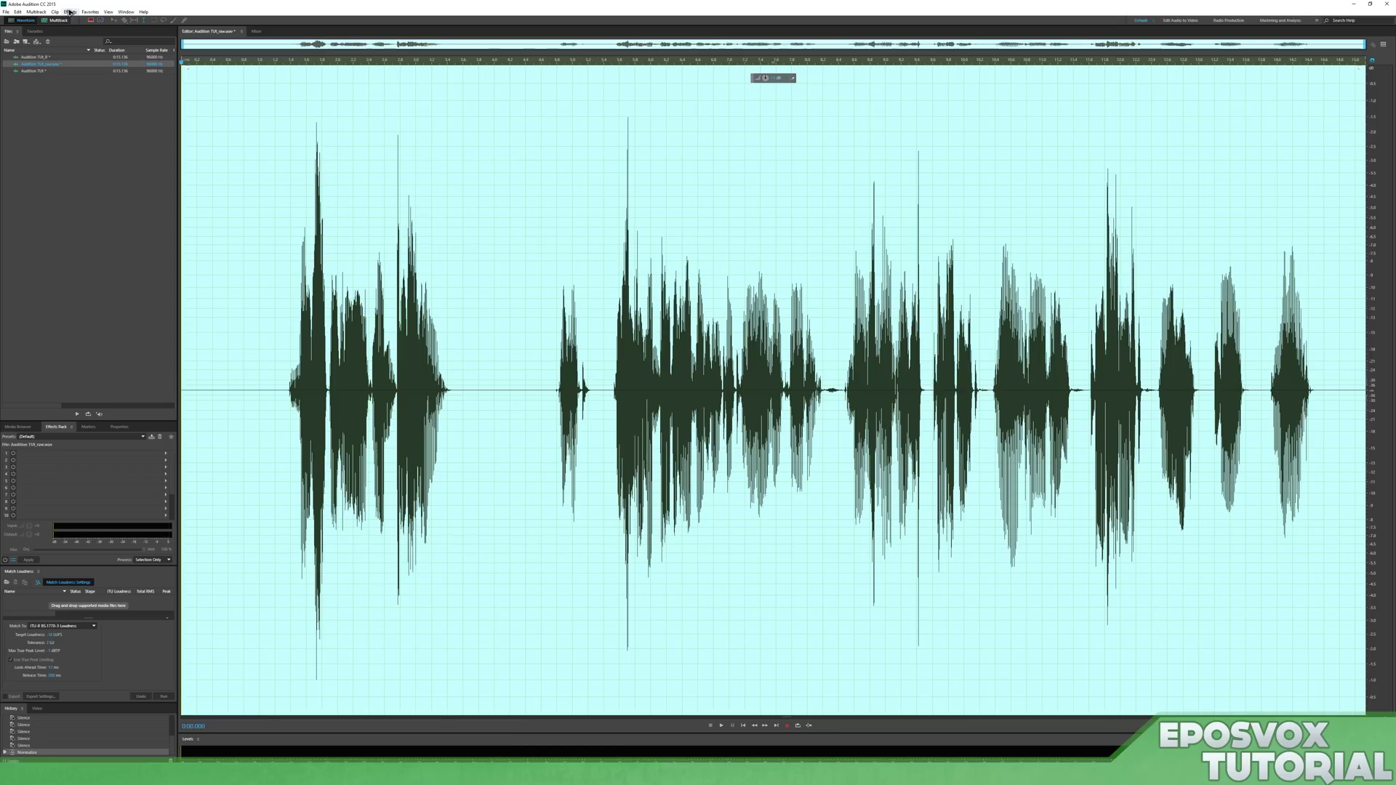
left_click(70, 12)
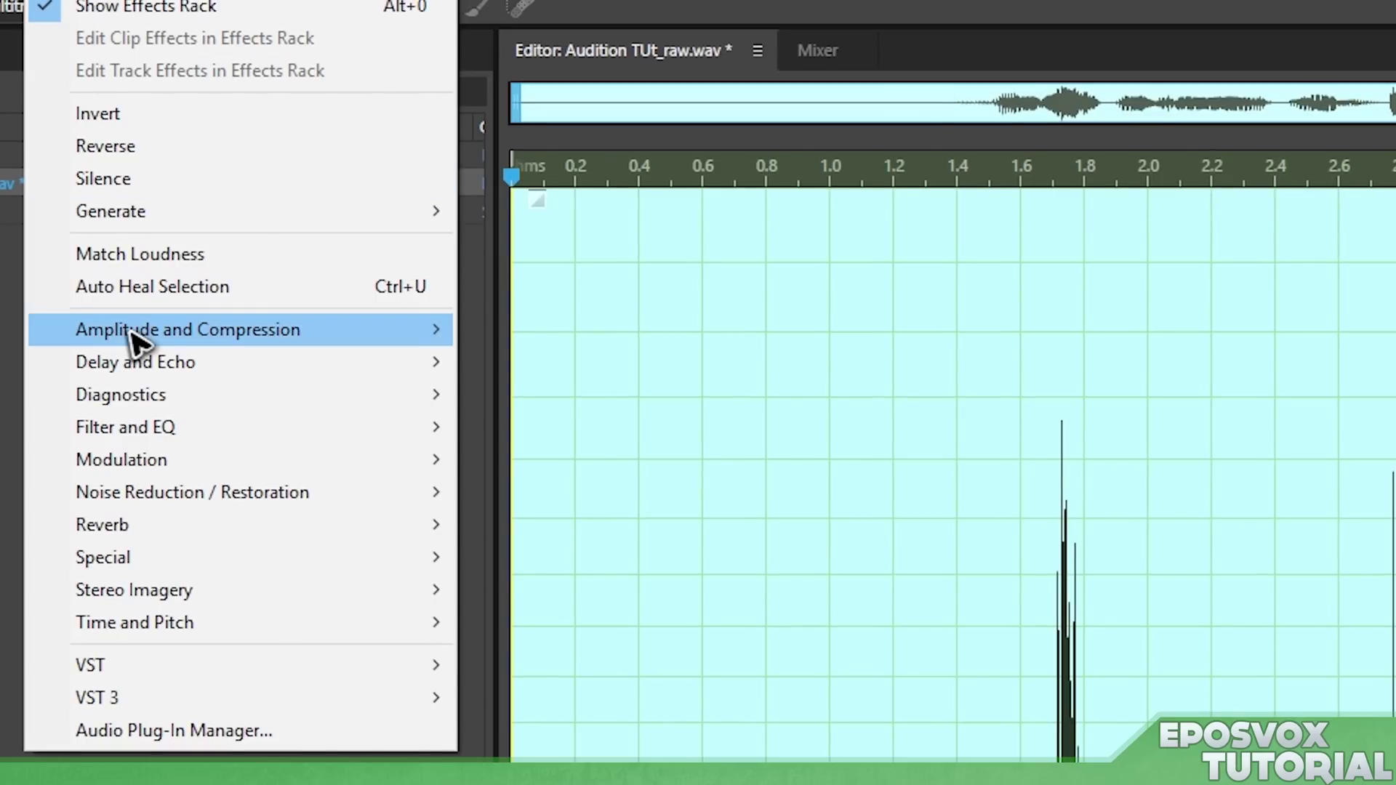
Step: Apply the Hard Limiter with its Custom settings (-2 dB maximum amplitude, 6 dB input boost) to the clip
mouse_move(78, 100)
left_click(609, 536)
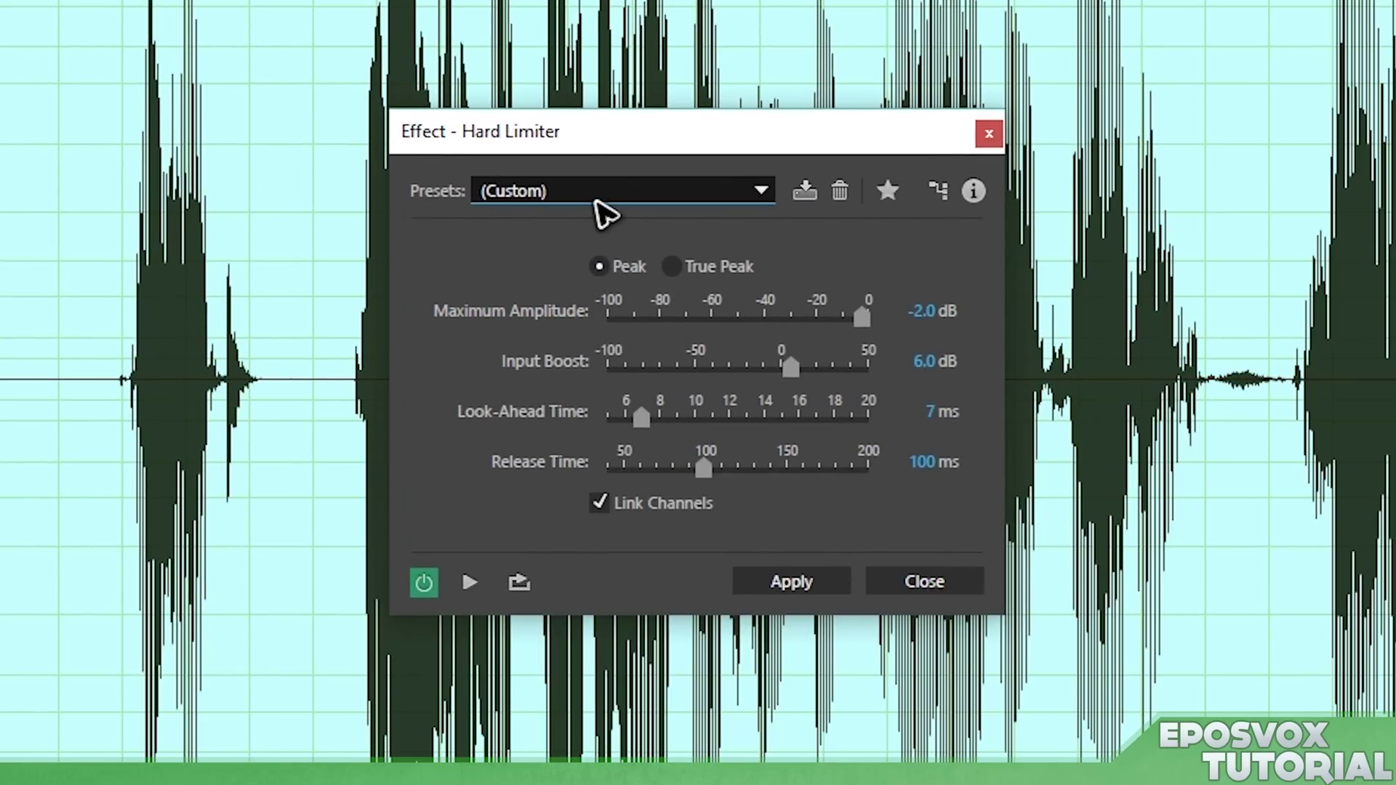
left_click(689, 190)
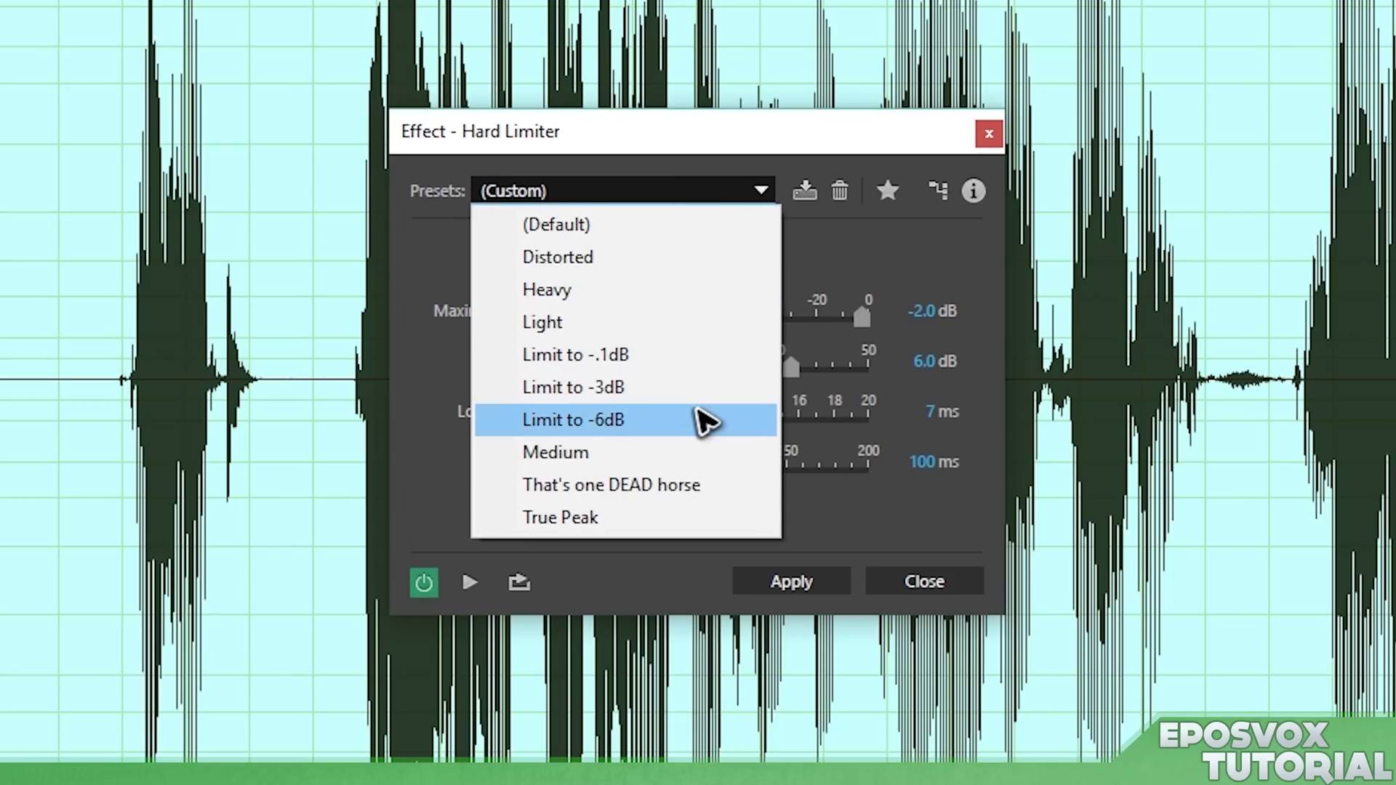
left_click(685, 146)
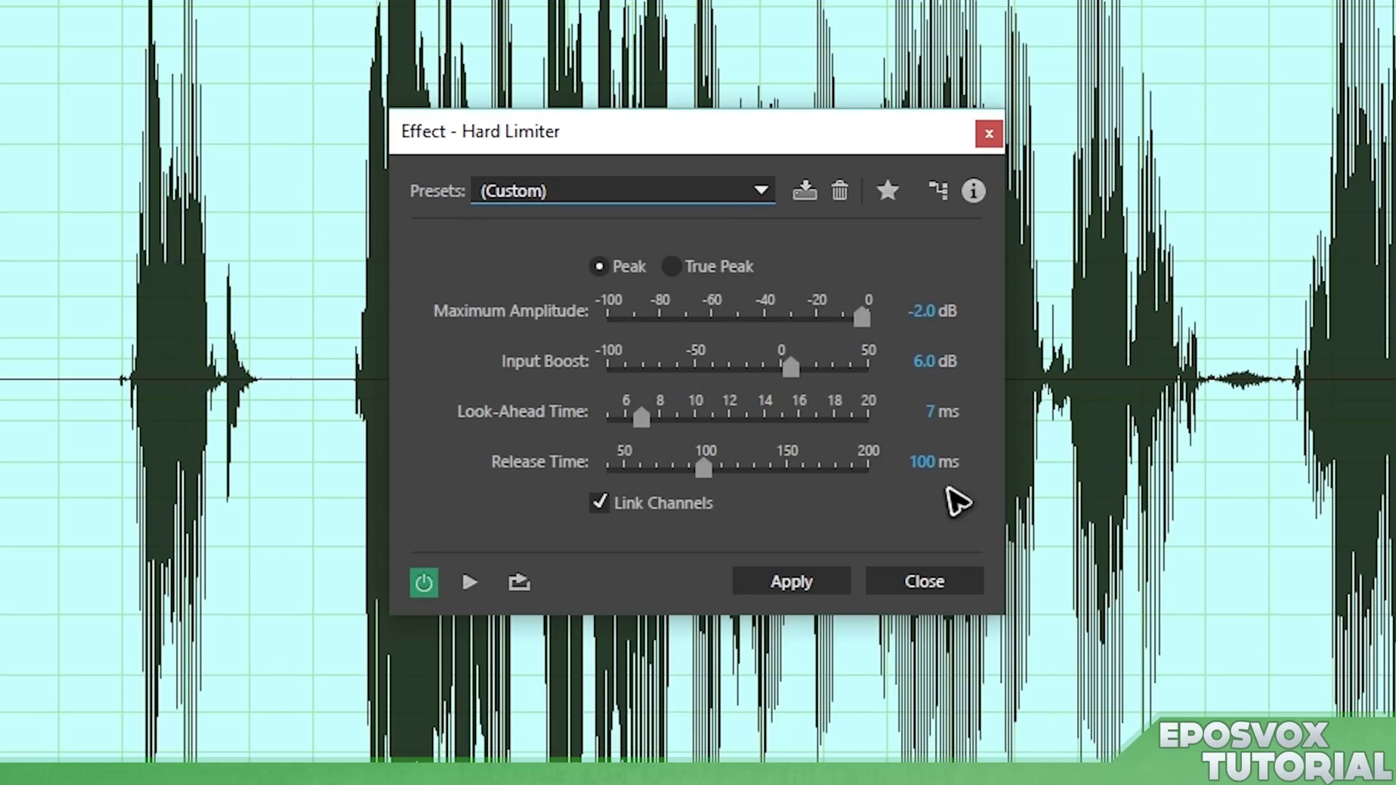
left_click(832, 580)
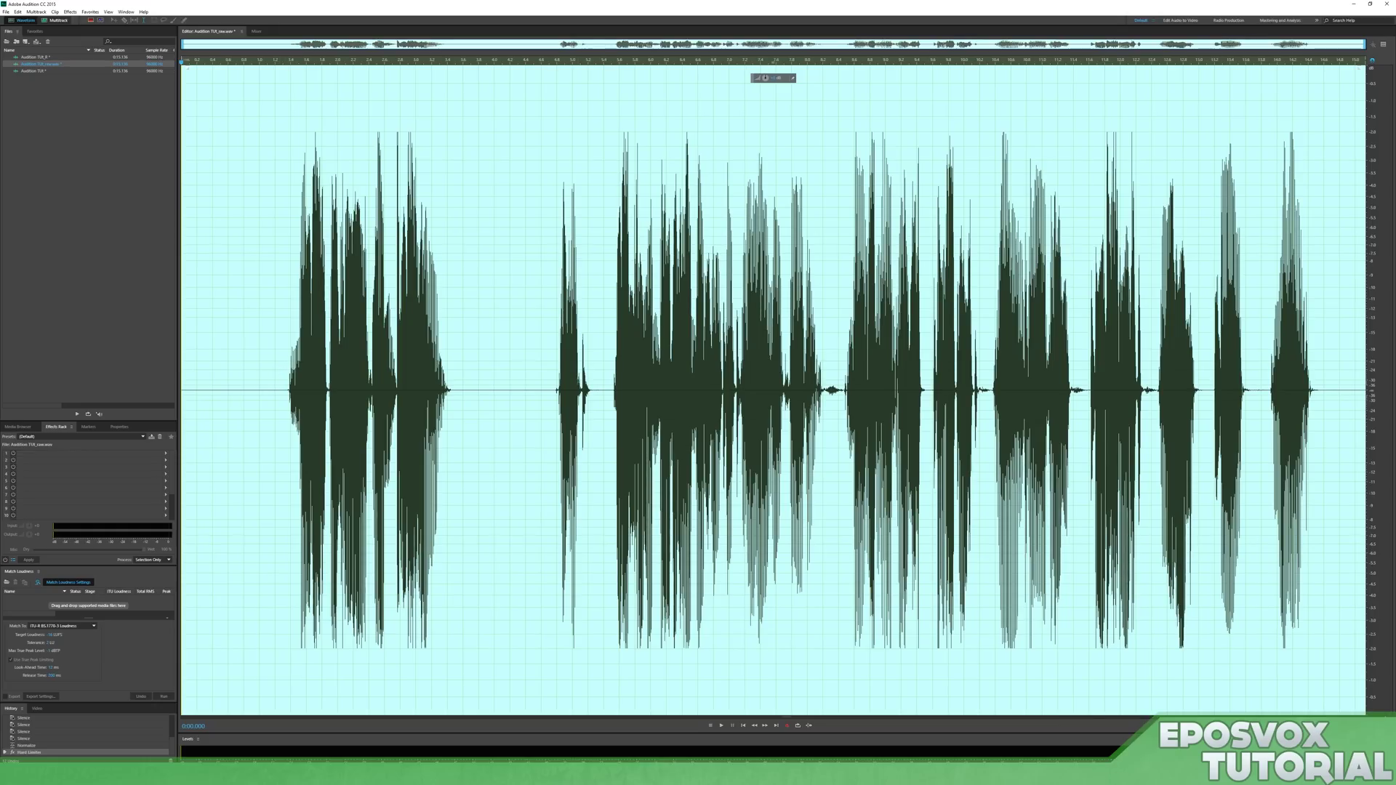
Step: Play back the limited clip, then return the playhead to about 0:05.433
left_click(606, 384)
key("space")
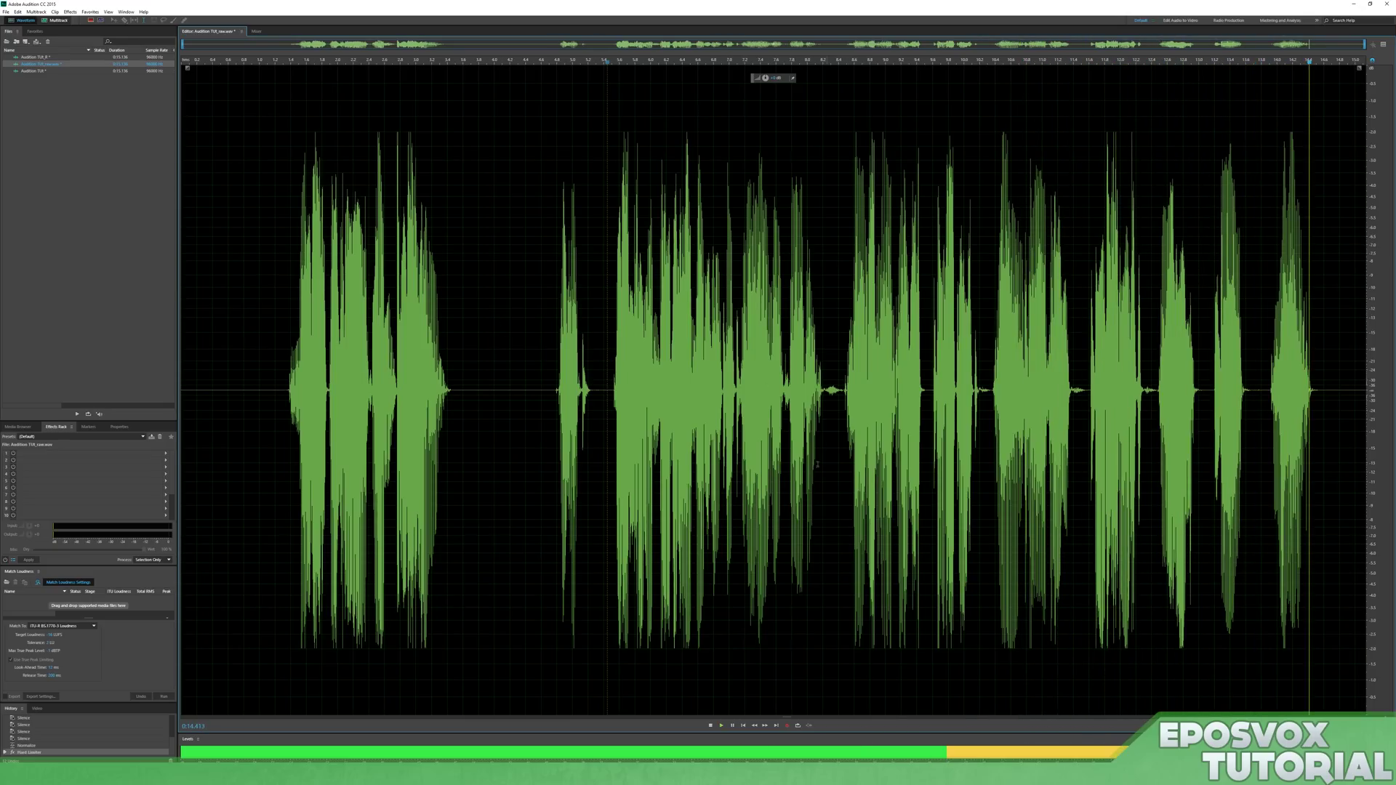
left_click(606, 374)
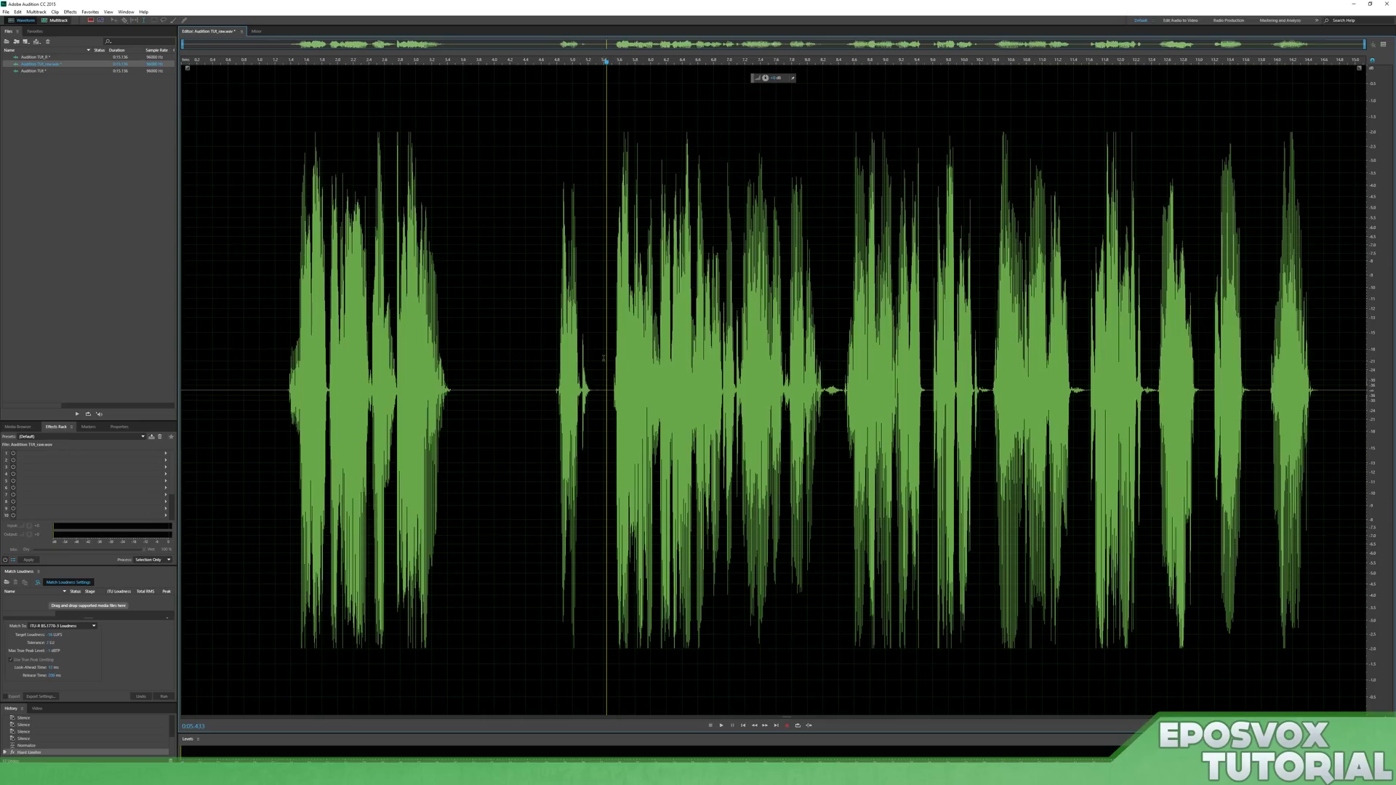
left_click(607, 340)
Step: Revert to the Normalize history step, select the whole clip with Ctrl+A, and amplify it
left_click(38, 745)
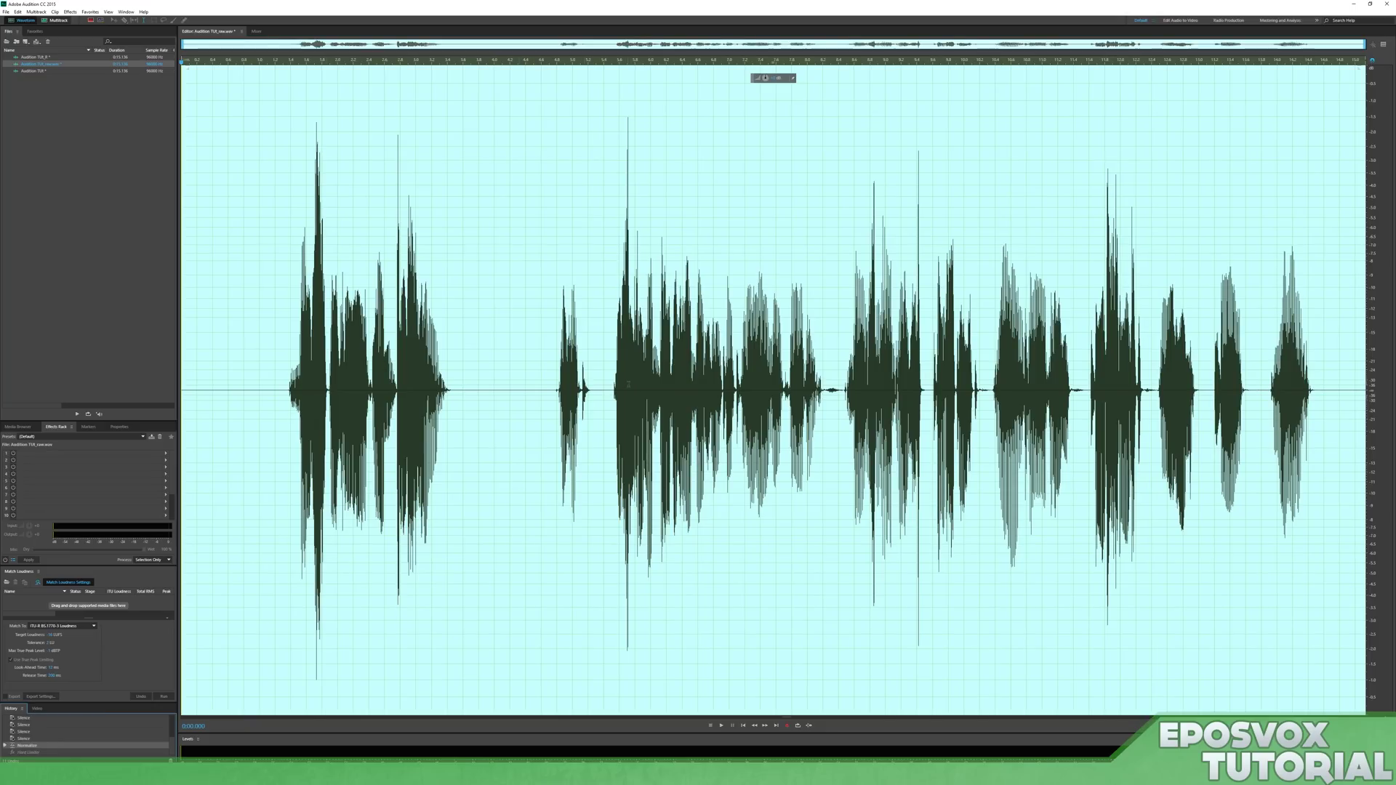
left_click(618, 371)
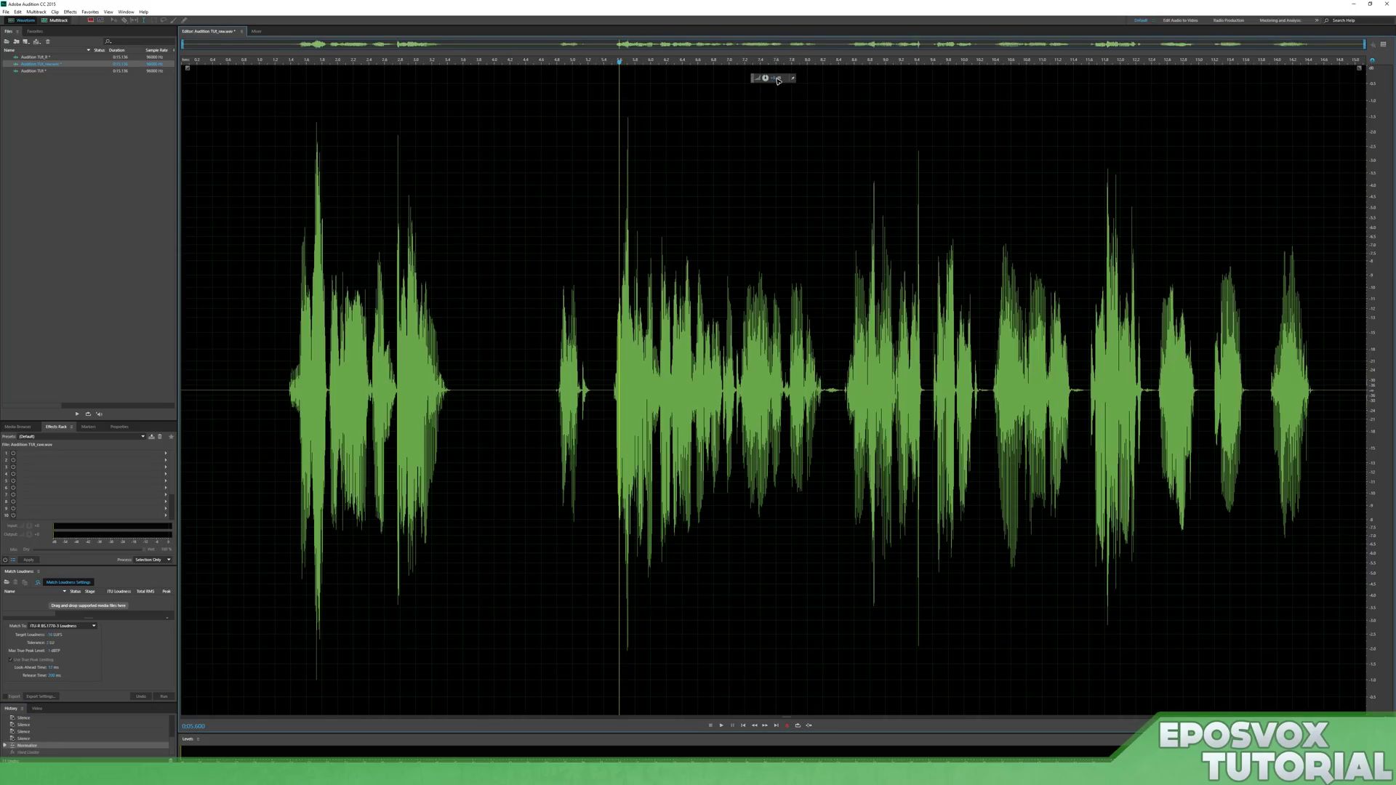
key("ctrl+a")
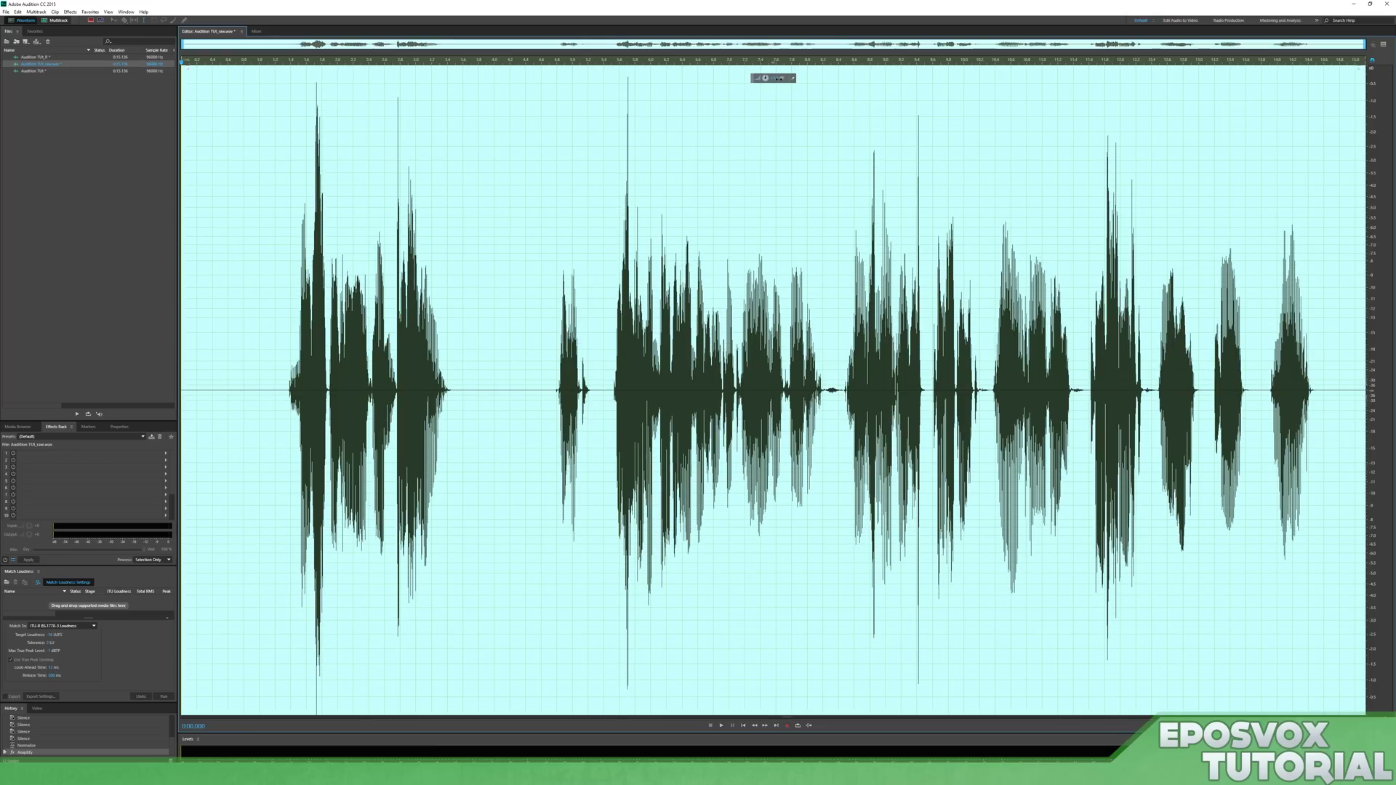
key("Return")
Step: Apply the Multiband Compressor with the VoxPopMaster preset (-4.9 dB output gain) to the clip
left_click(71, 12)
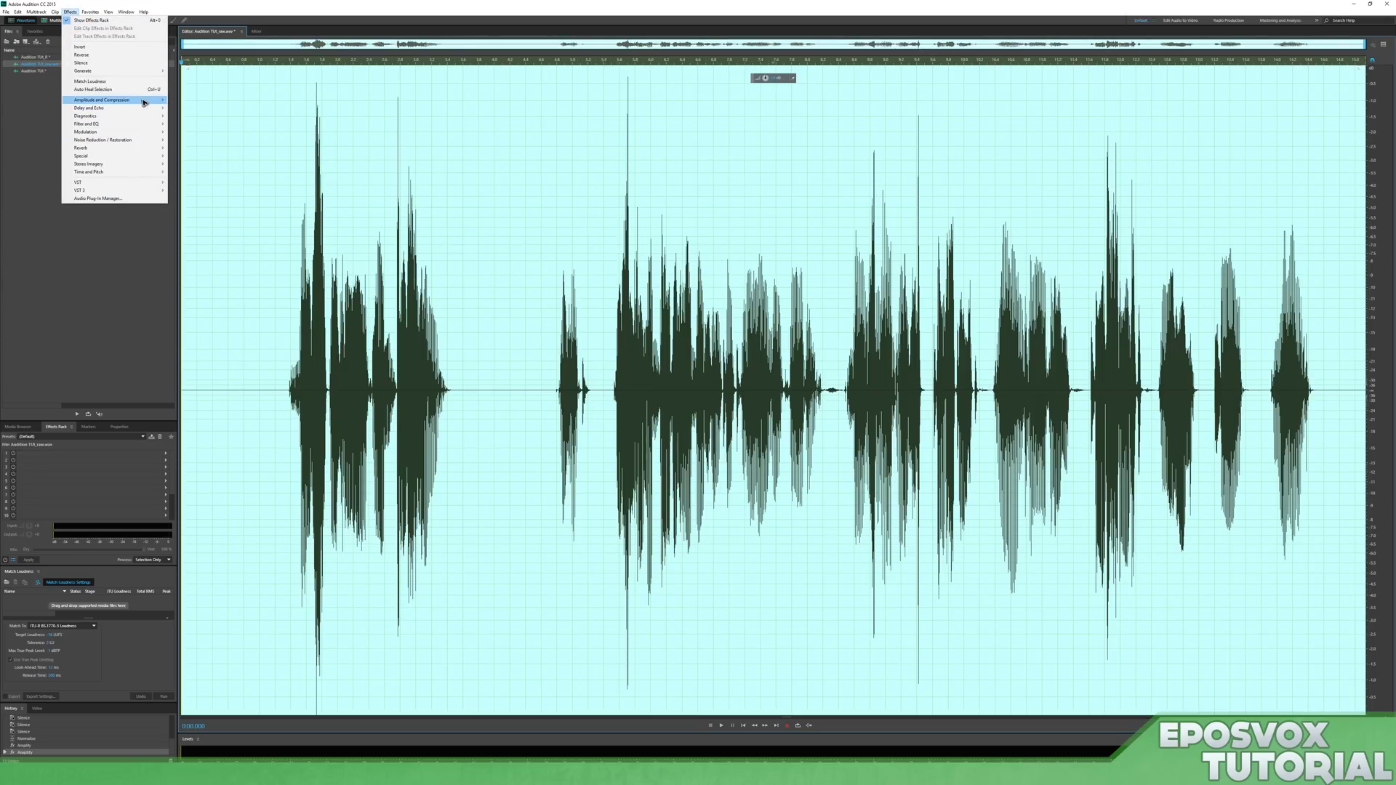
mouse_move(146, 102)
left_click(202, 156)
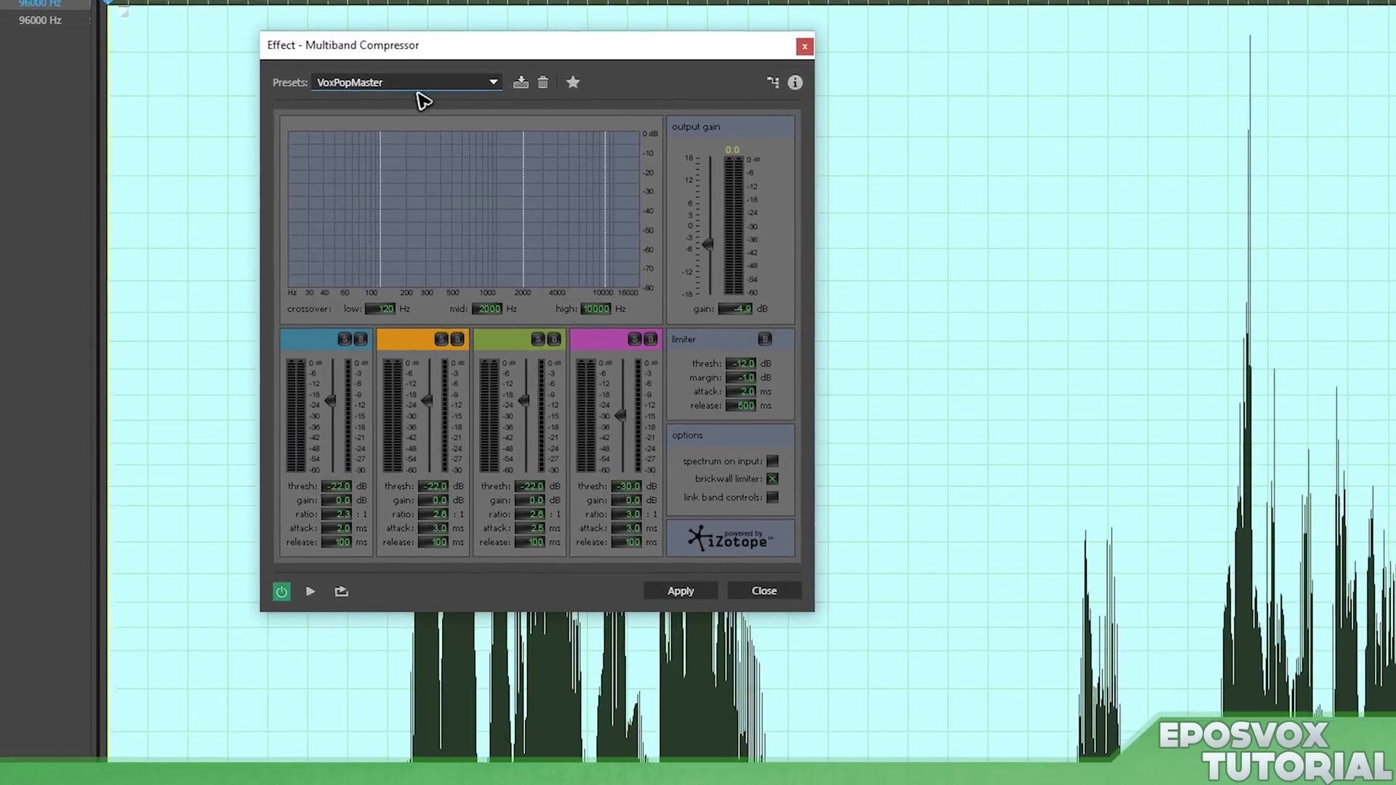
left_click(419, 86)
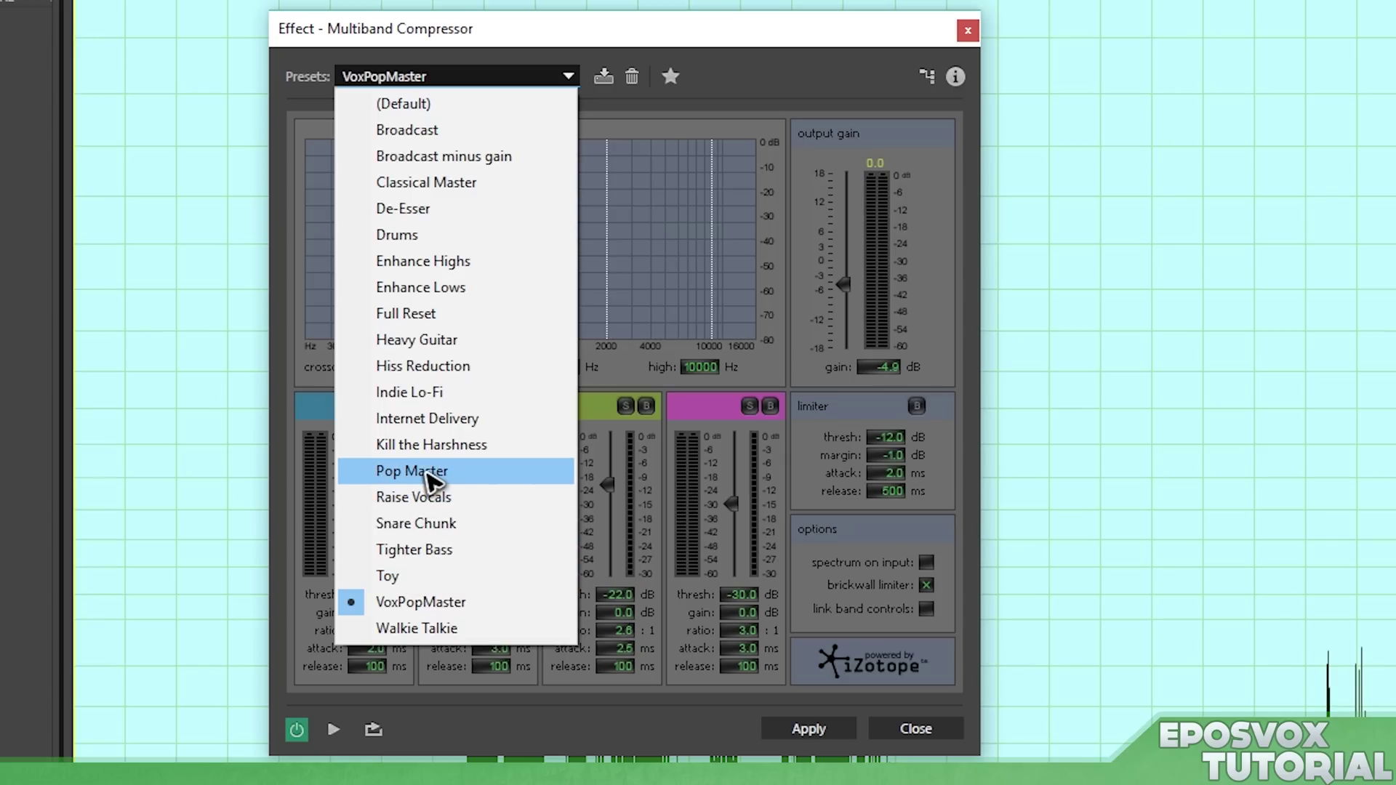
left_click(430, 477)
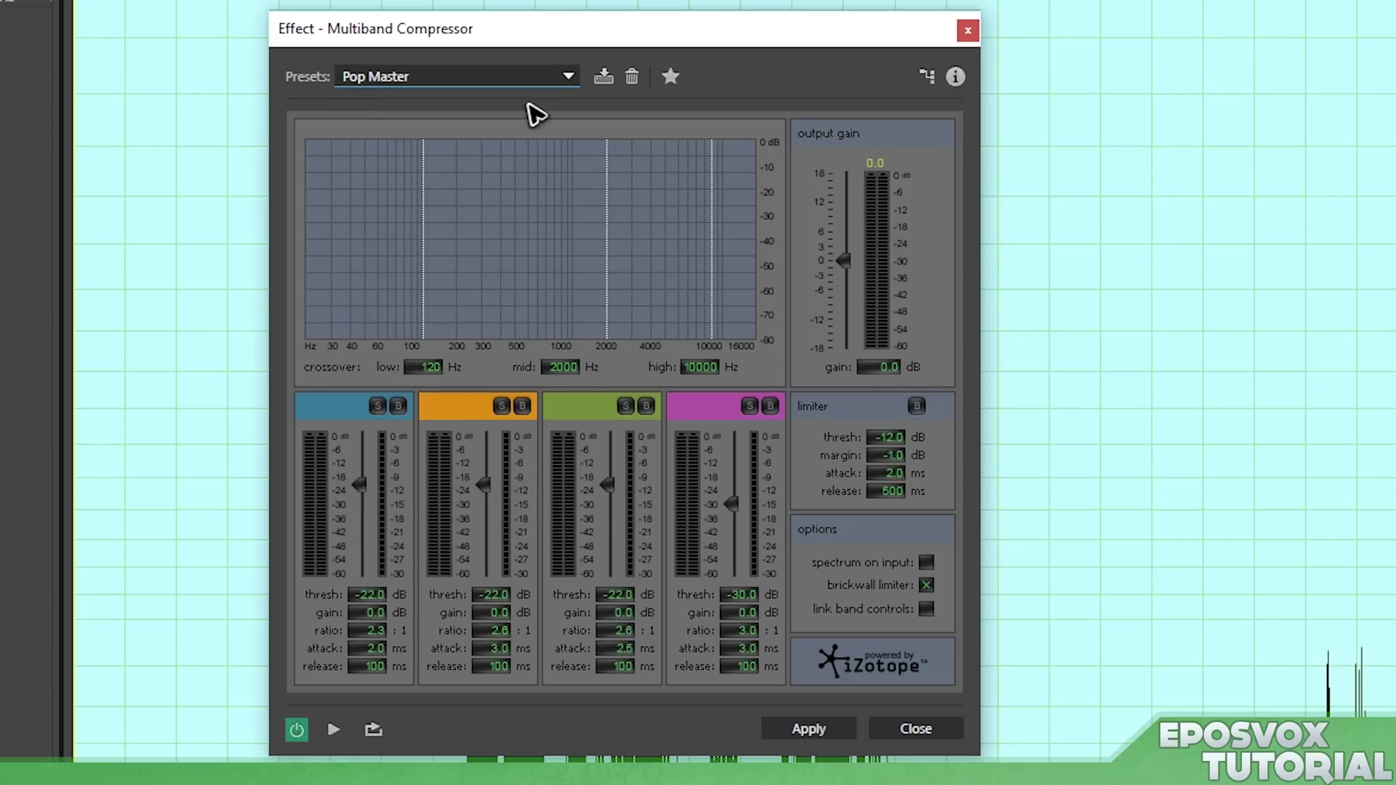
left_click(509, 77)
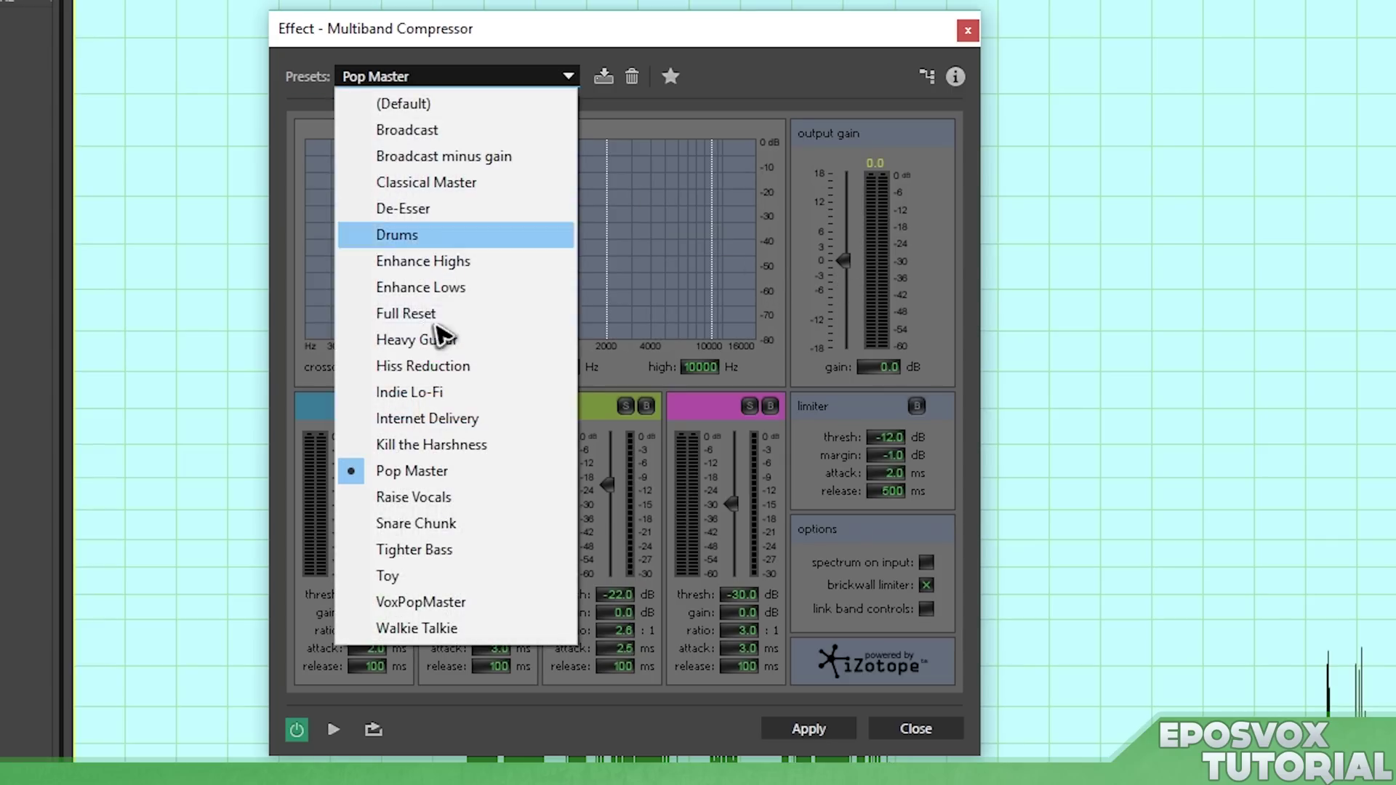
left_click(544, 604)
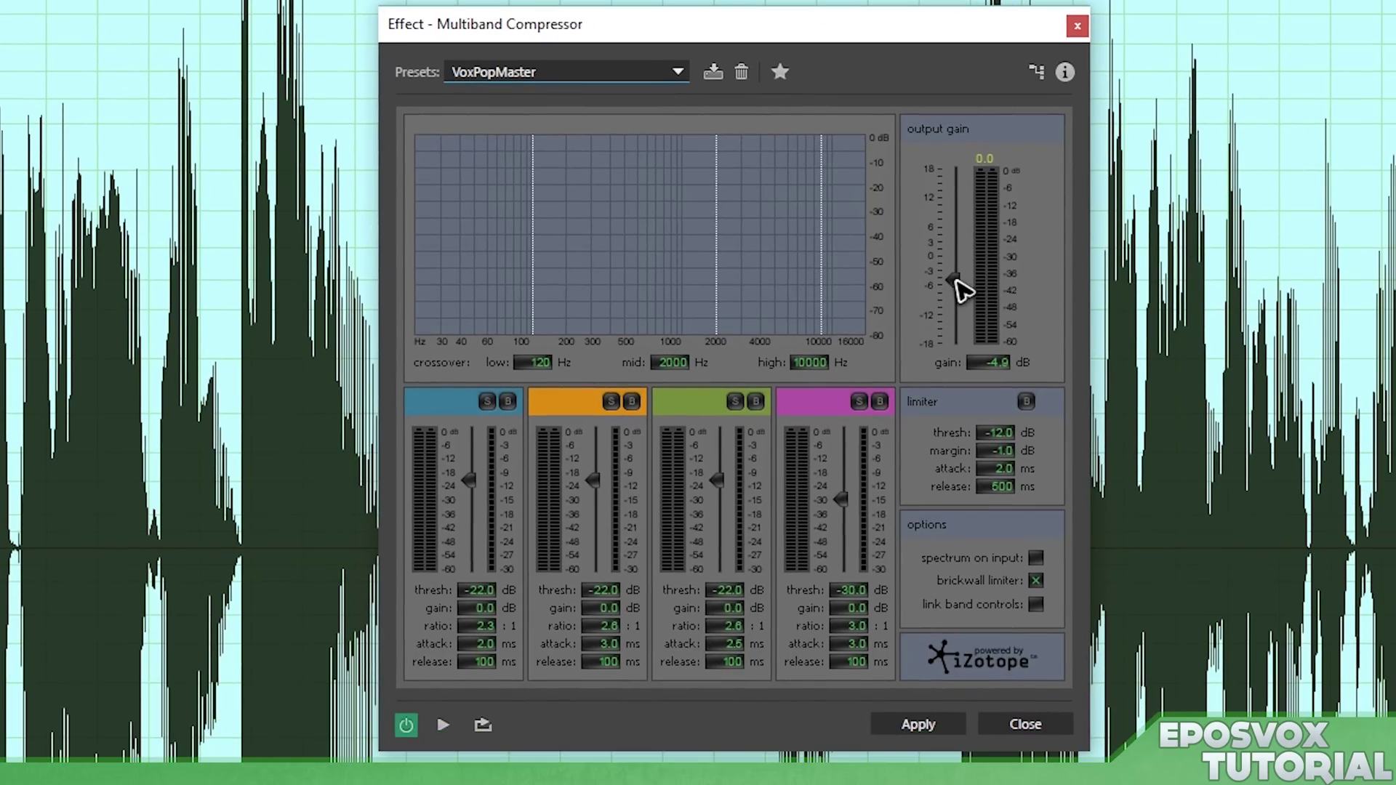
left_click(918, 724)
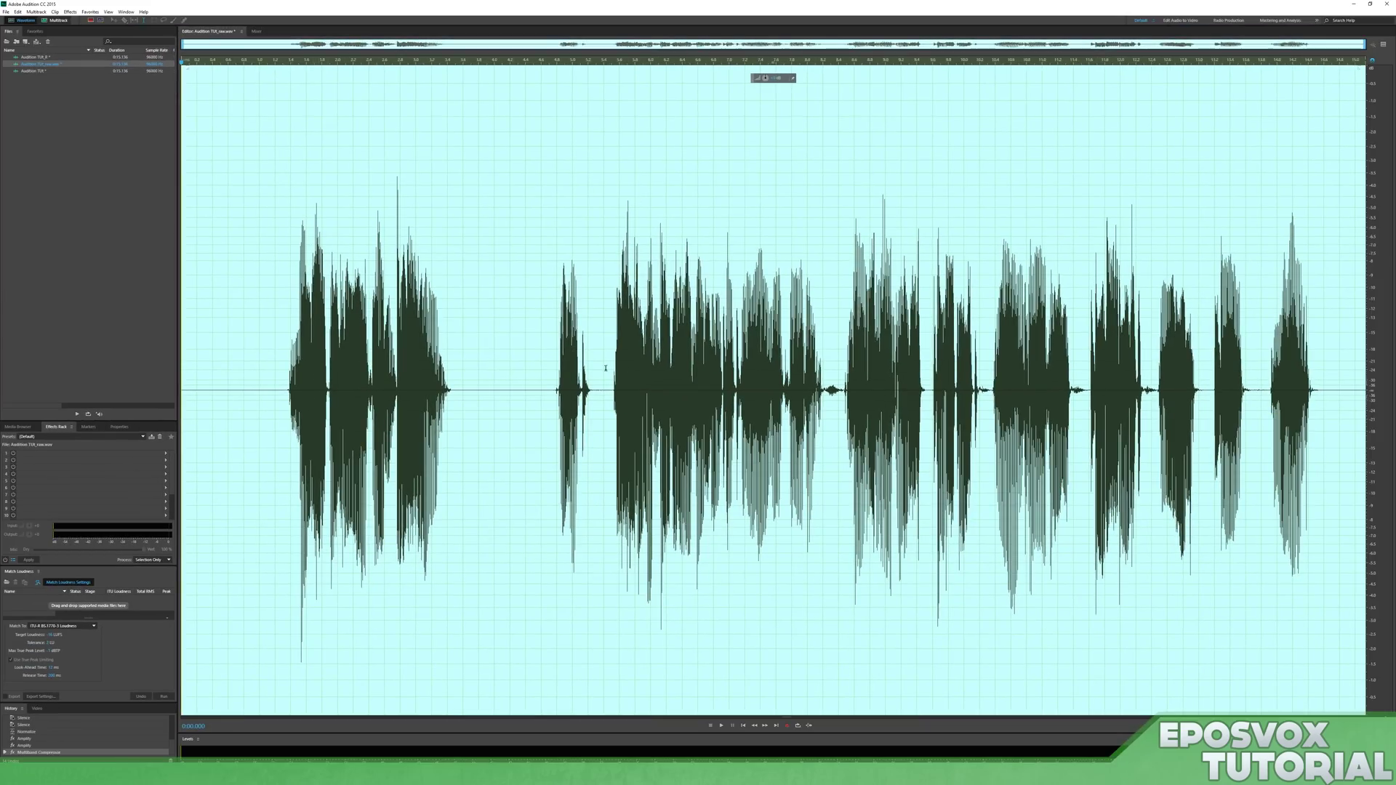
Step: Normalize the compressed clip, then play it from 0:01.200 and from 0:08.471 to 0:09.555
key("ctrl+alt+n")
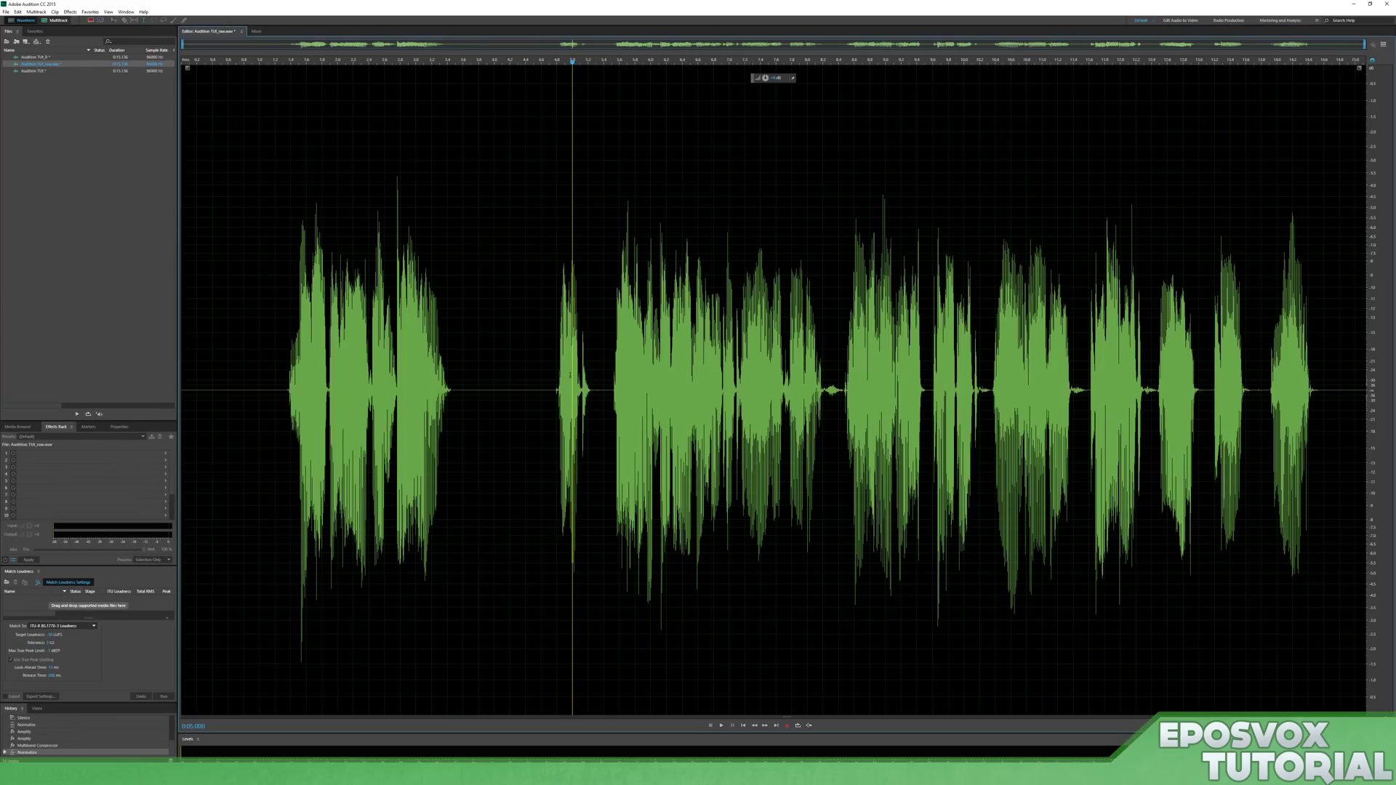
left_click(276, 362)
key("space")
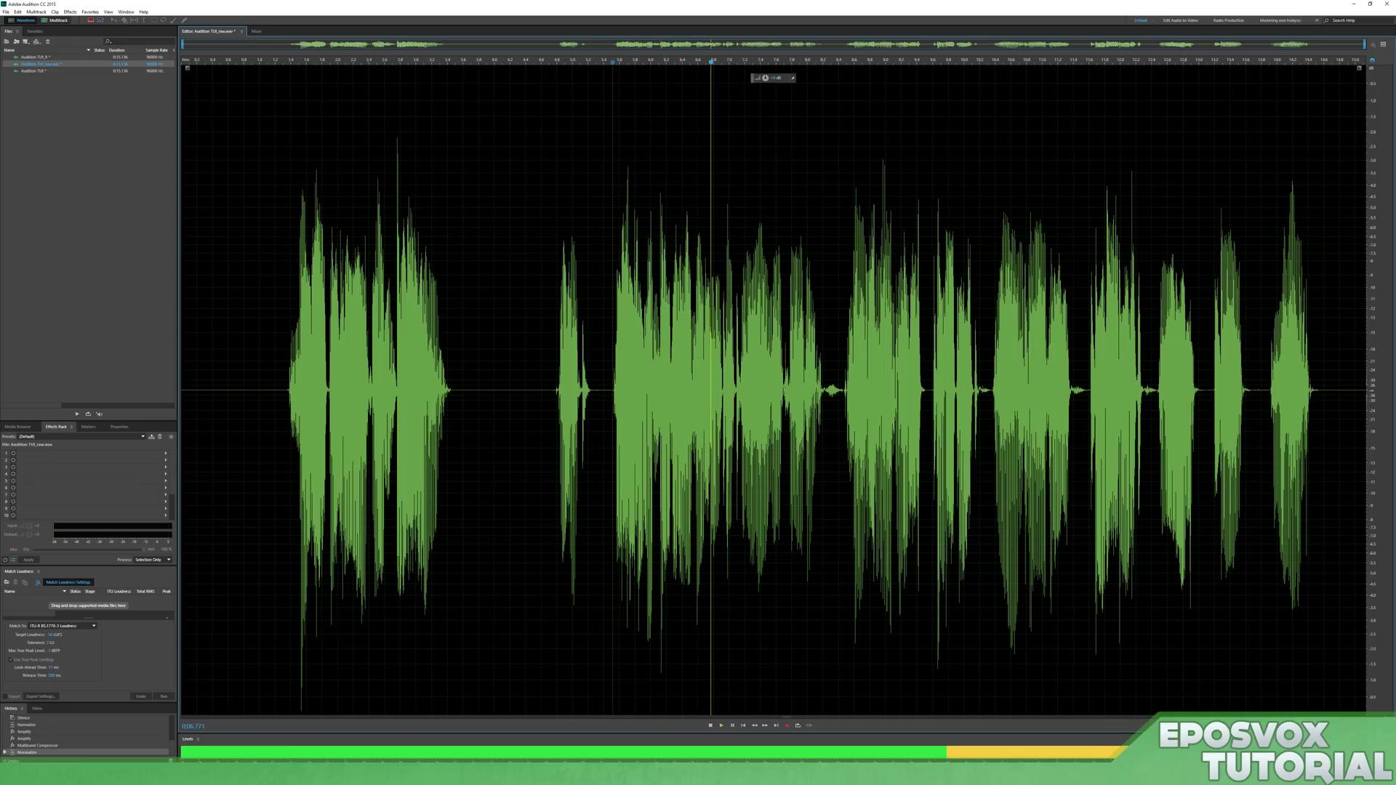
key("space")
left_click(844, 371)
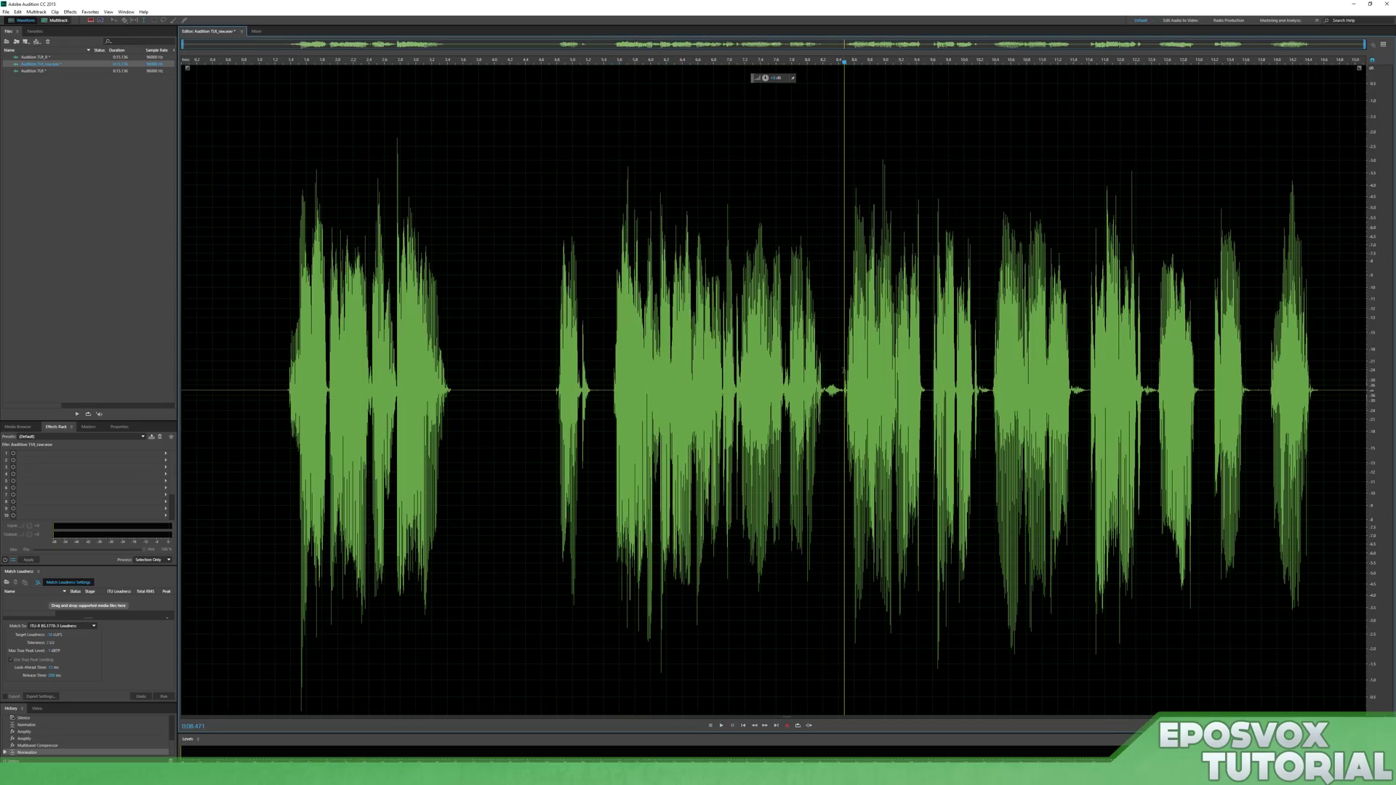
key("space")
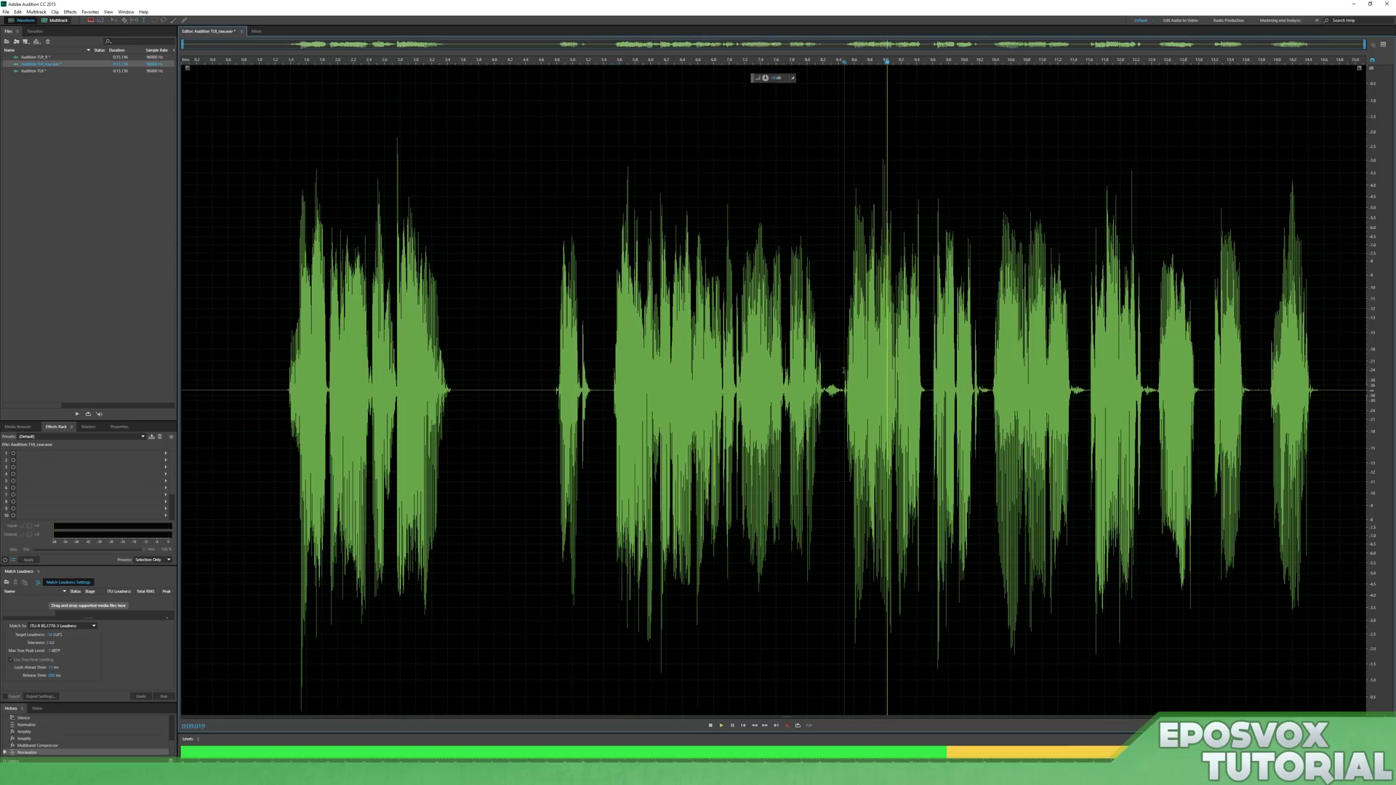
key("space")
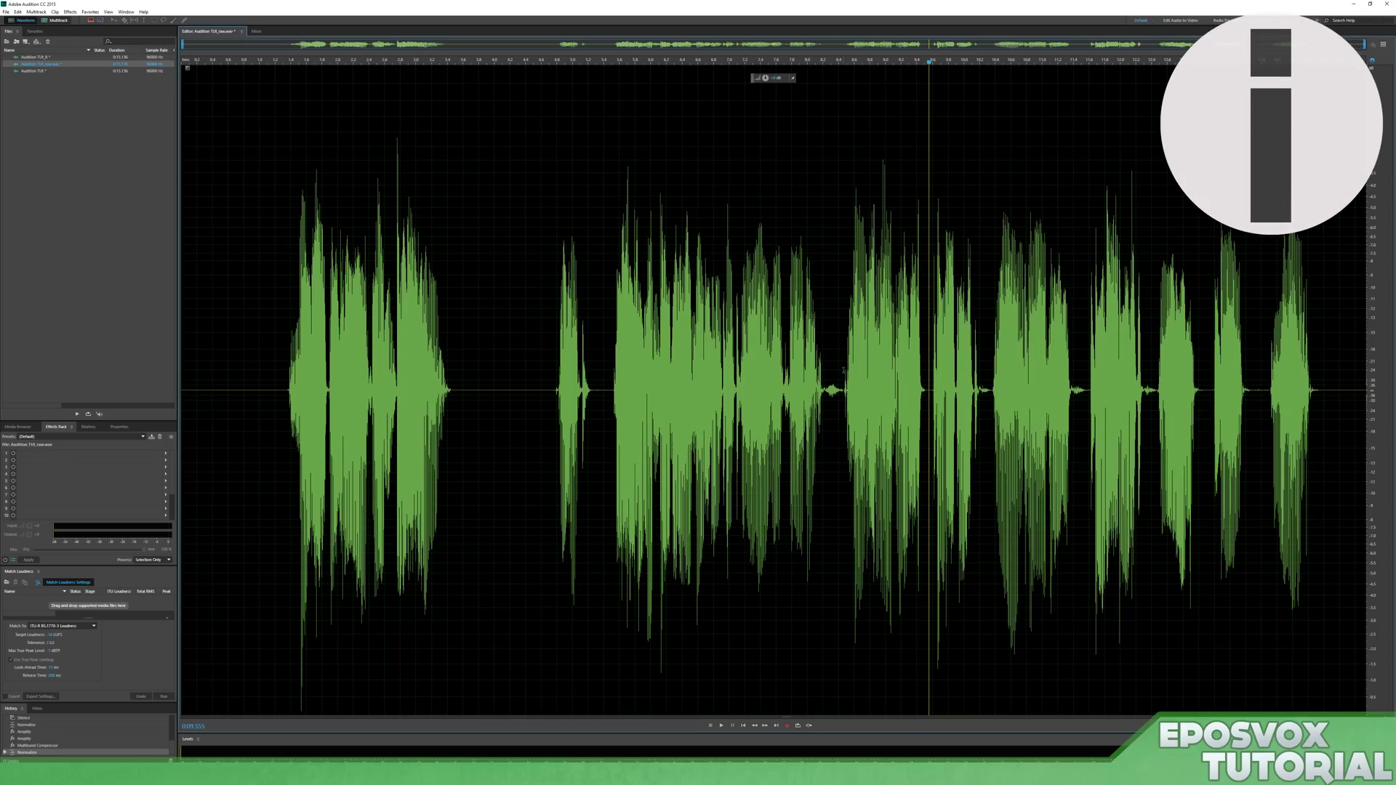
Step: Mark regions across the waveform, finally placing the playback start at 0:05.485
left_click_drag(607, 282, 1331, 272)
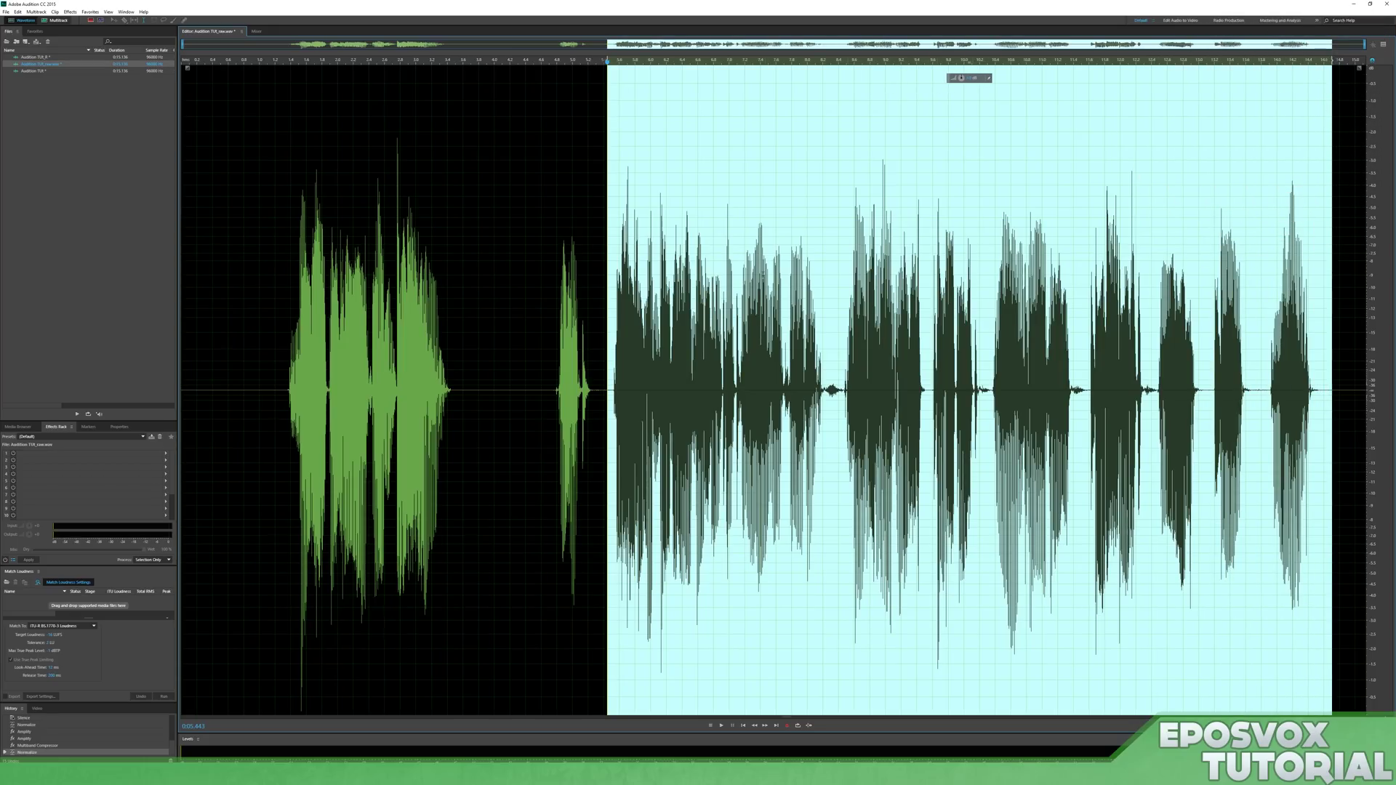
left_click(482, 318)
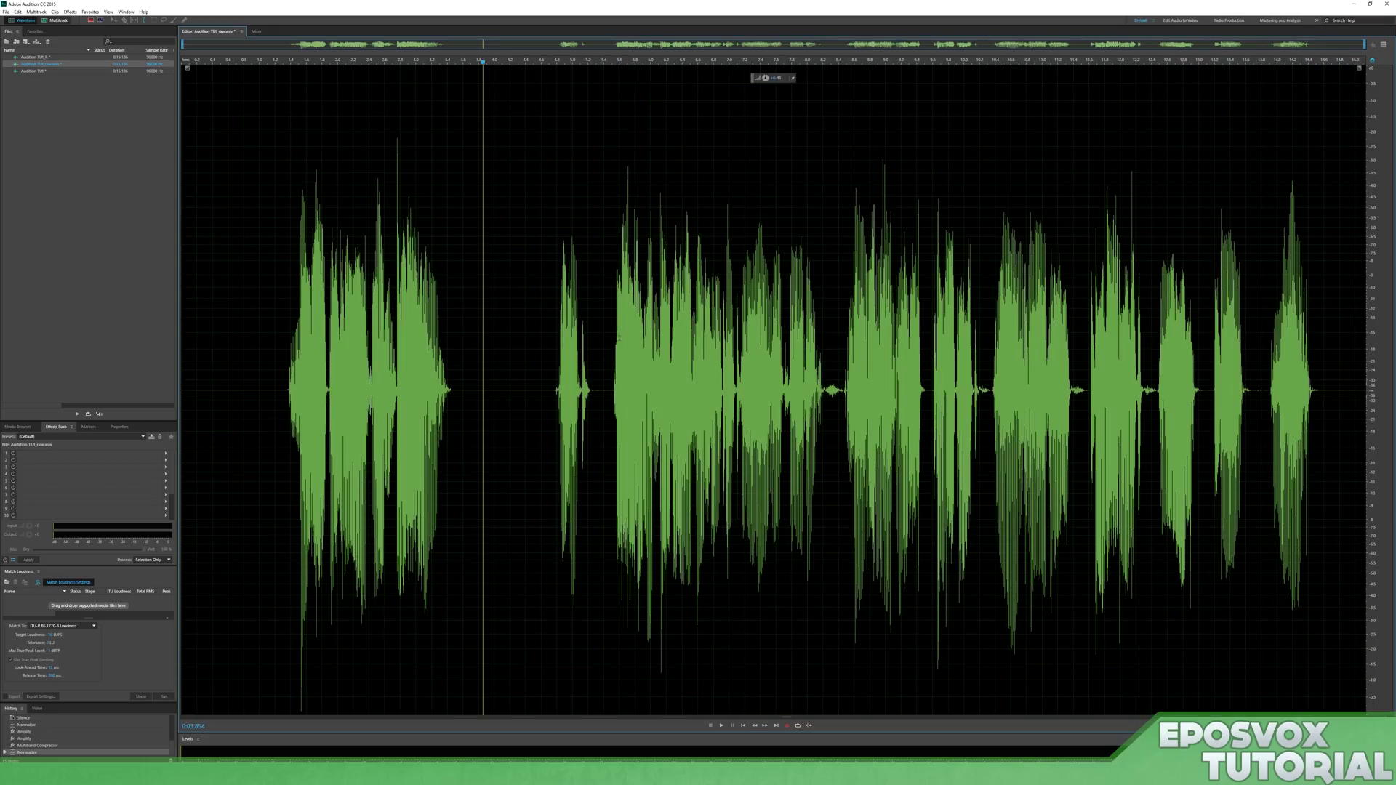
mouse_move(302, 312)
left_mouse_down()
mouse_move(1147, 312)
mouse_move(303, 312)
left_mouse_up()
left_click(1203, 349)
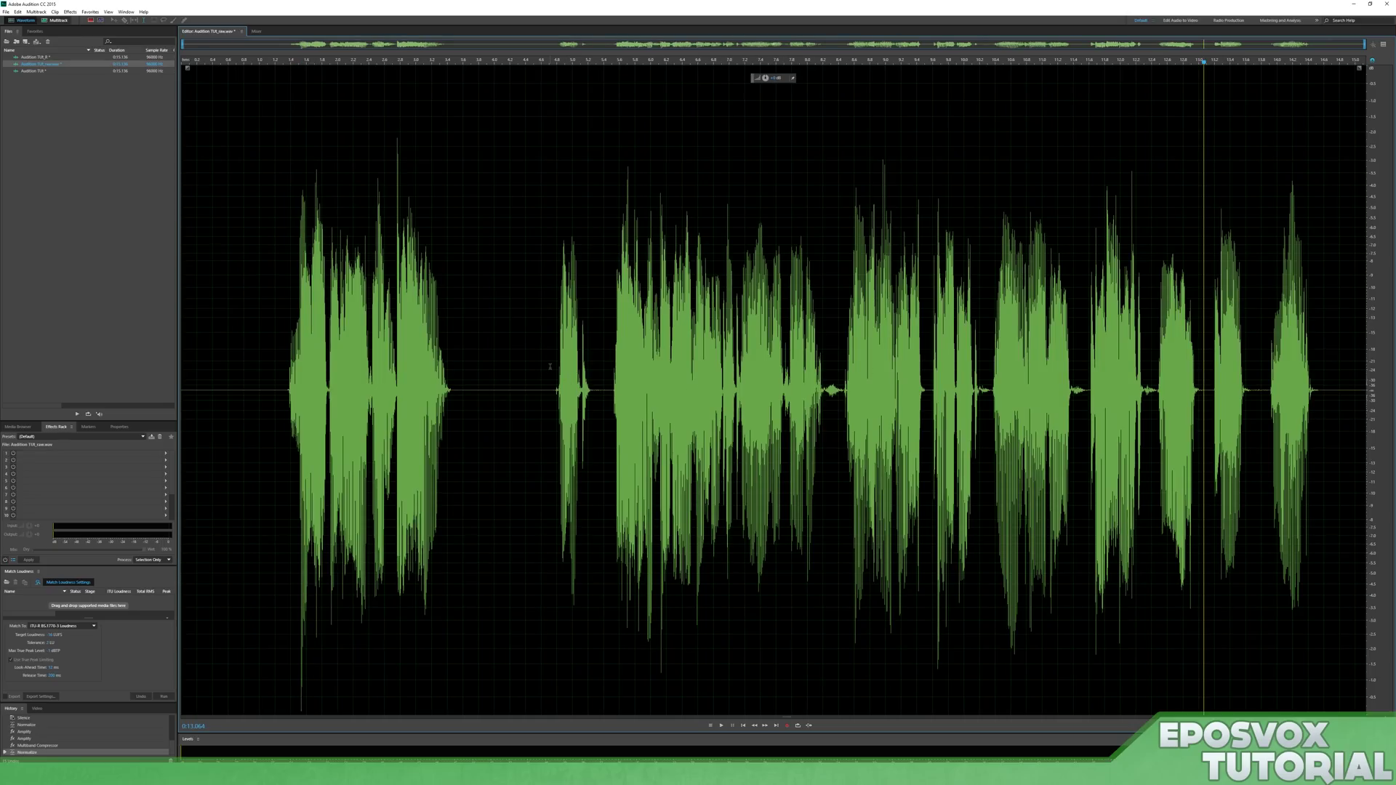
left_click(610, 342)
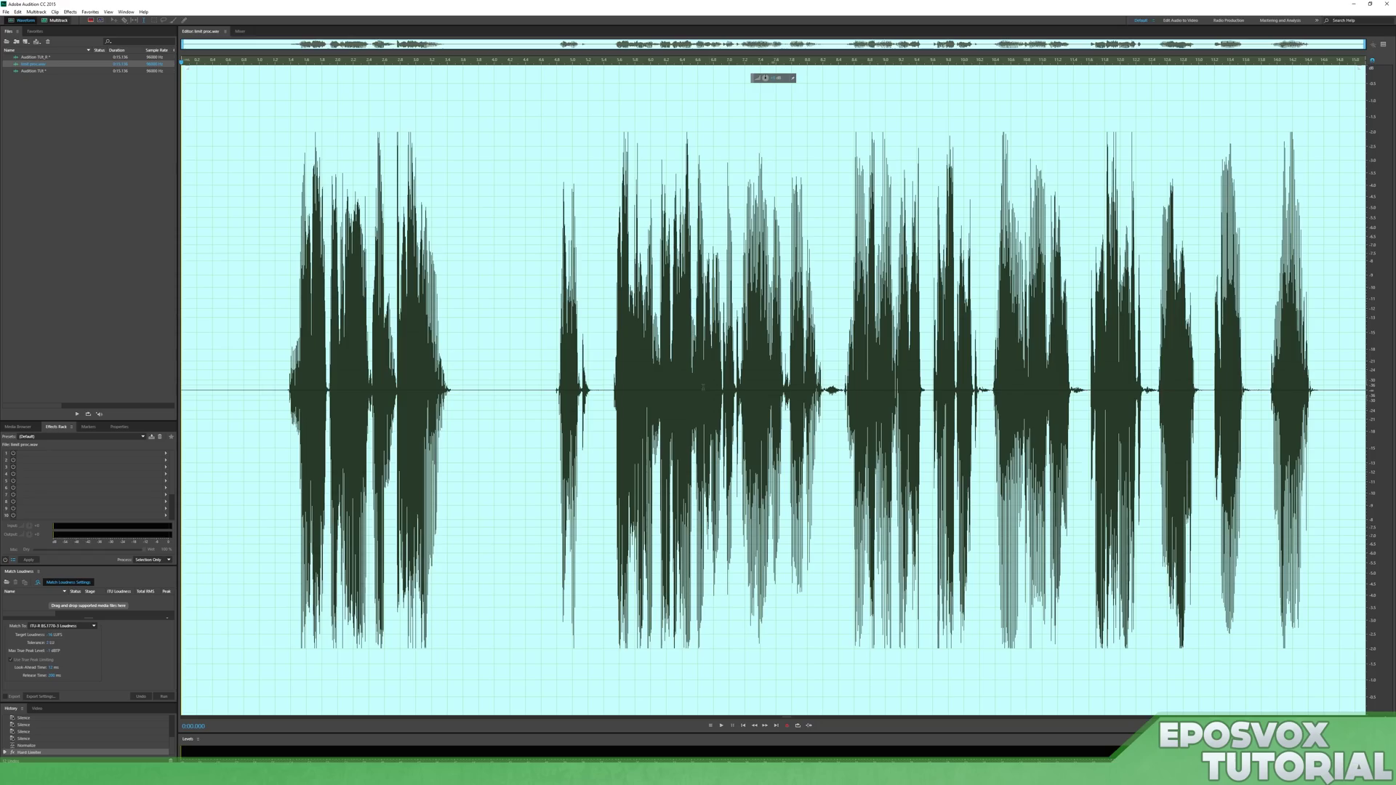
left_click(608, 386)
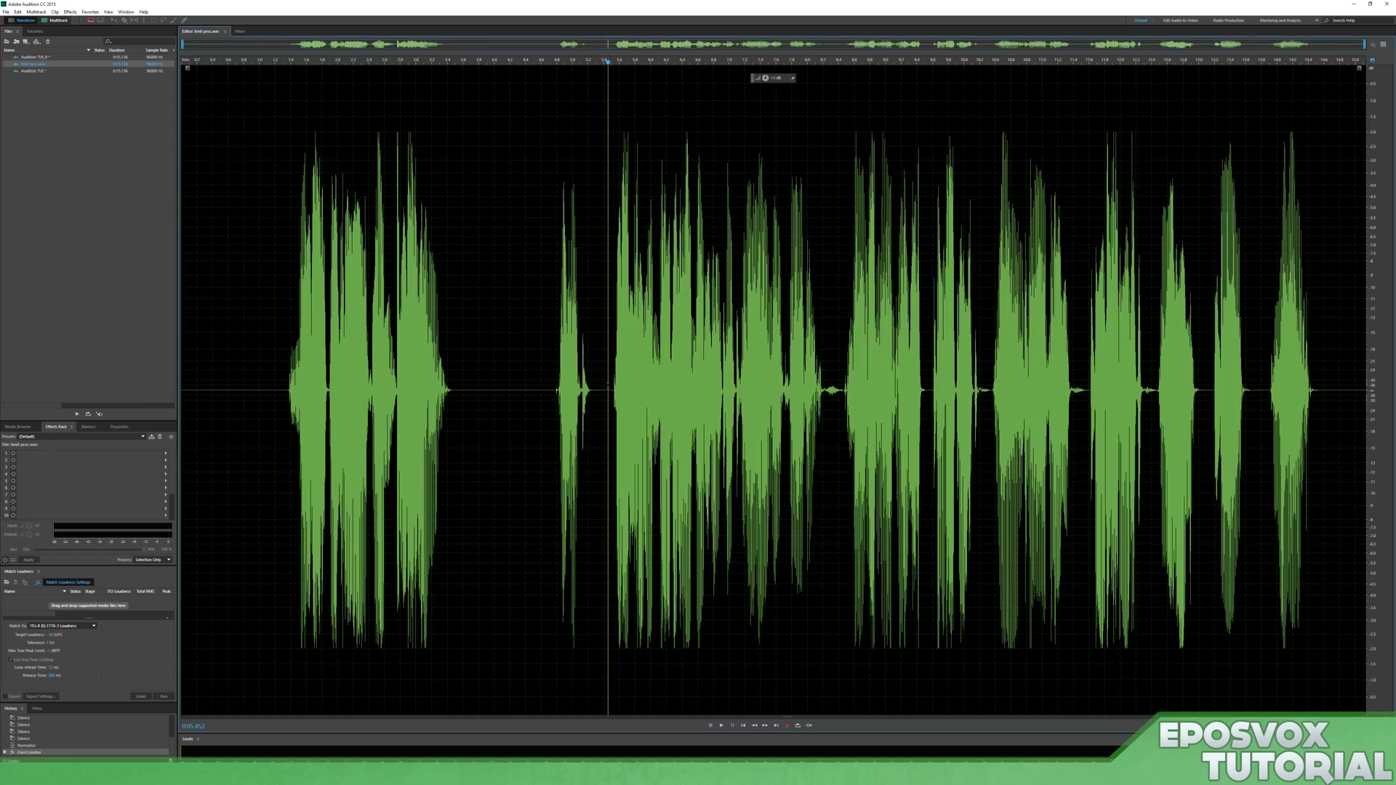
key("space")
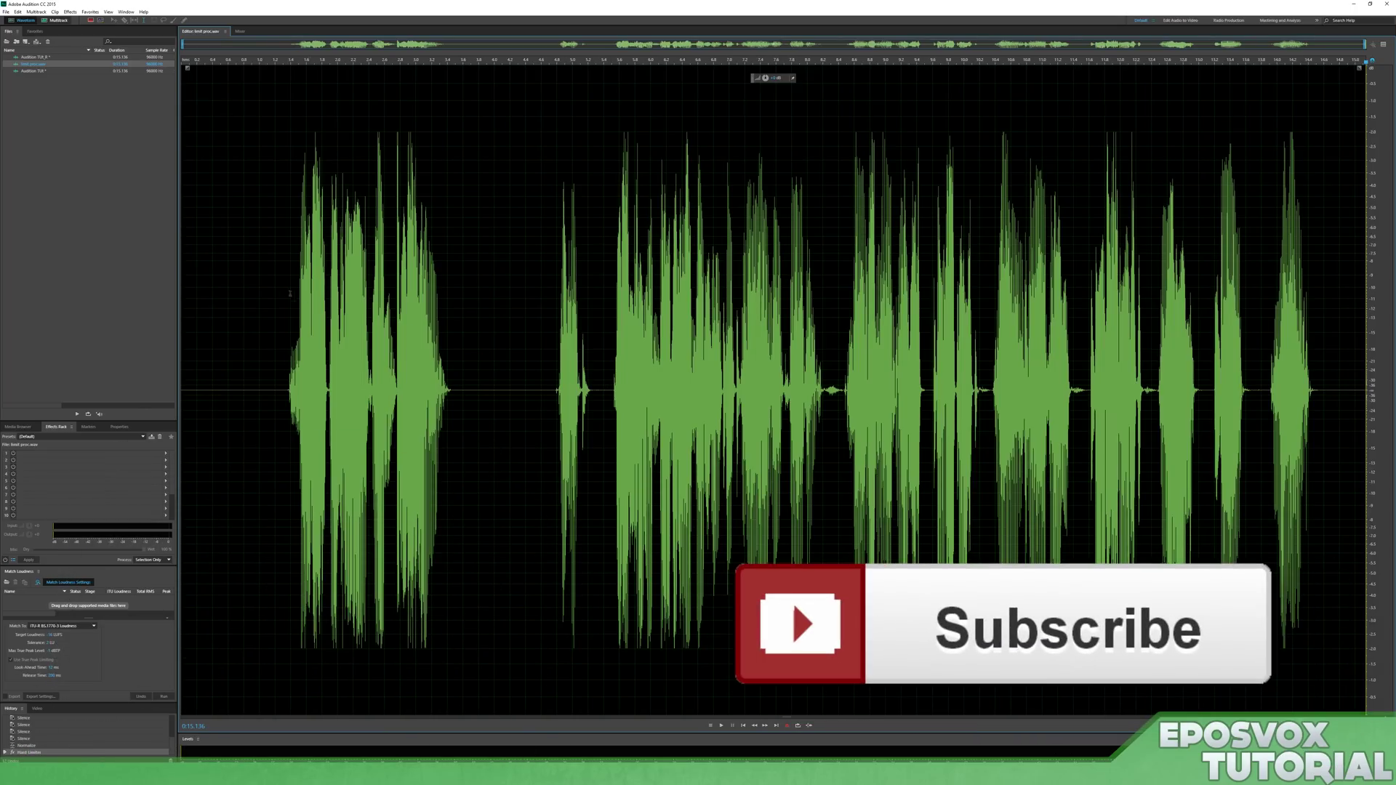
left_click_drag(270, 293, 1215, 293)
left_click(1150, 293)
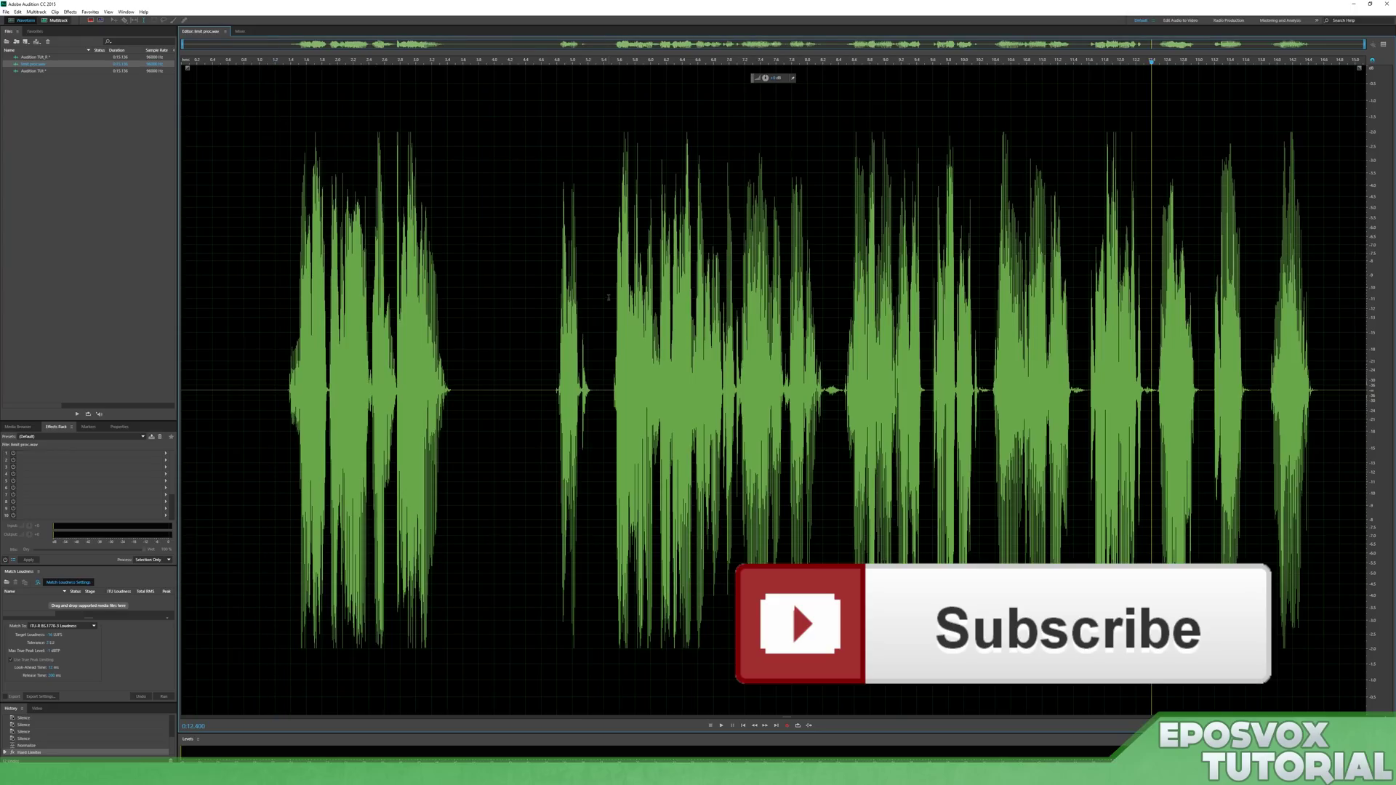
left_click_drag(608, 296, 1361, 295)
left_click(679, 292)
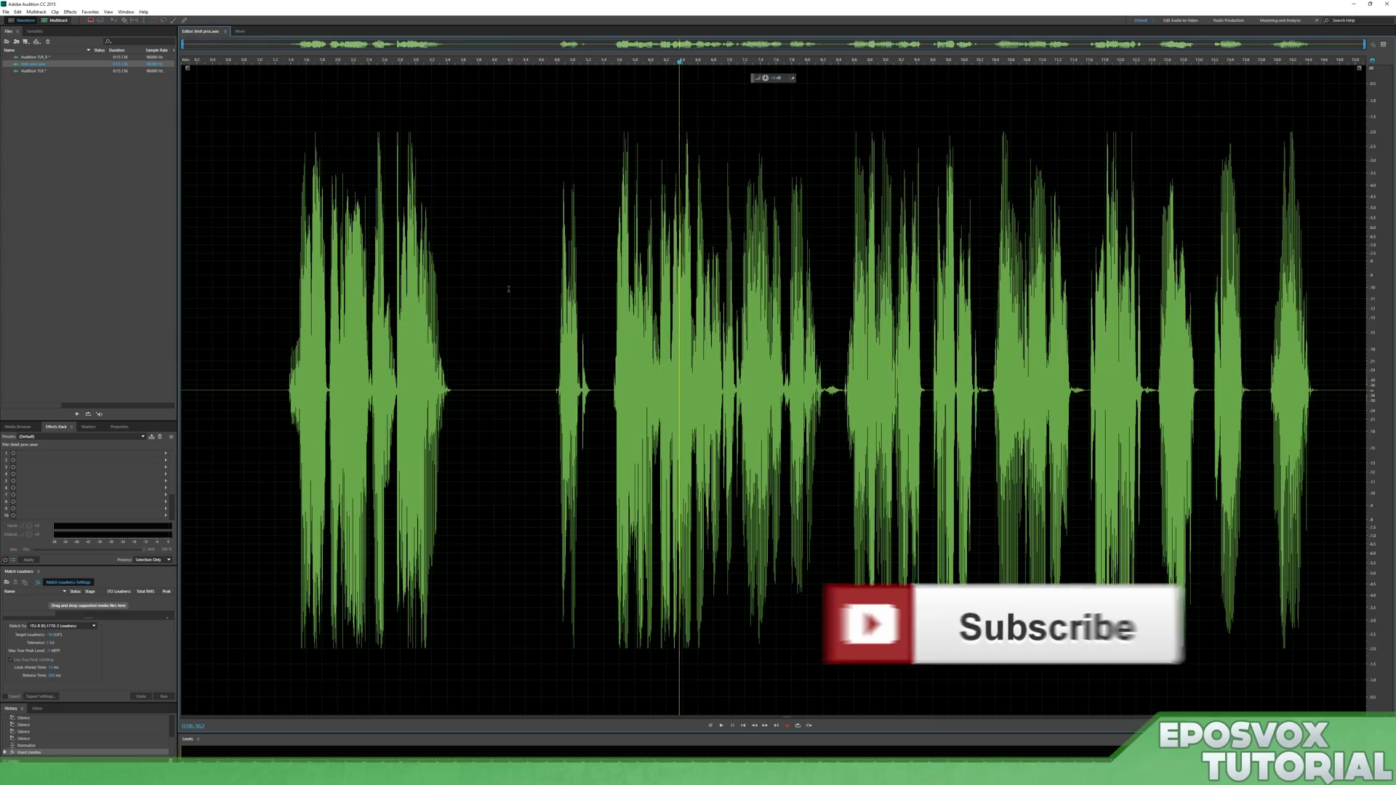
left_click_drag(508, 288, 1361, 291)
left_click_drag(863, 436, 851, 440)
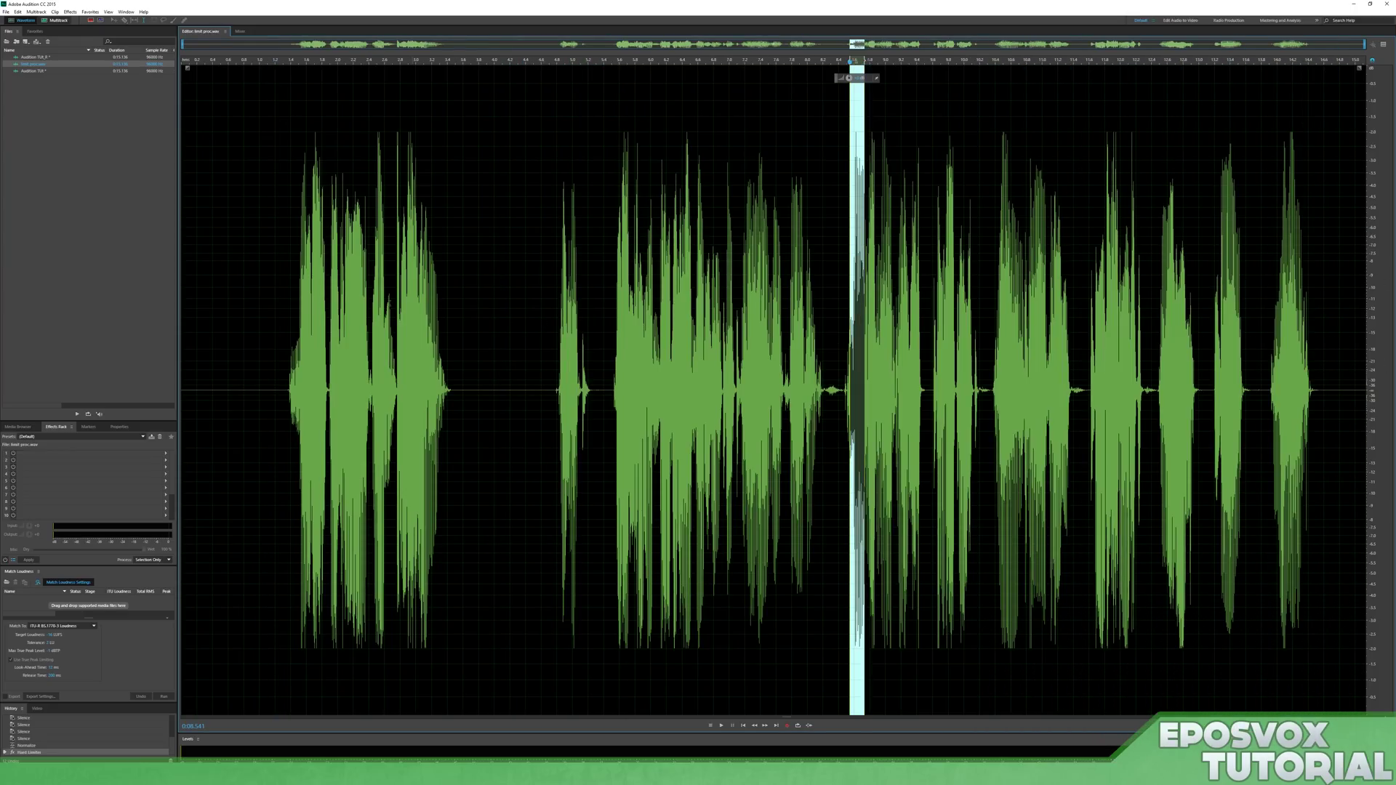
left_click_drag(265, 285, 1214, 291)
left_click(986, 298)
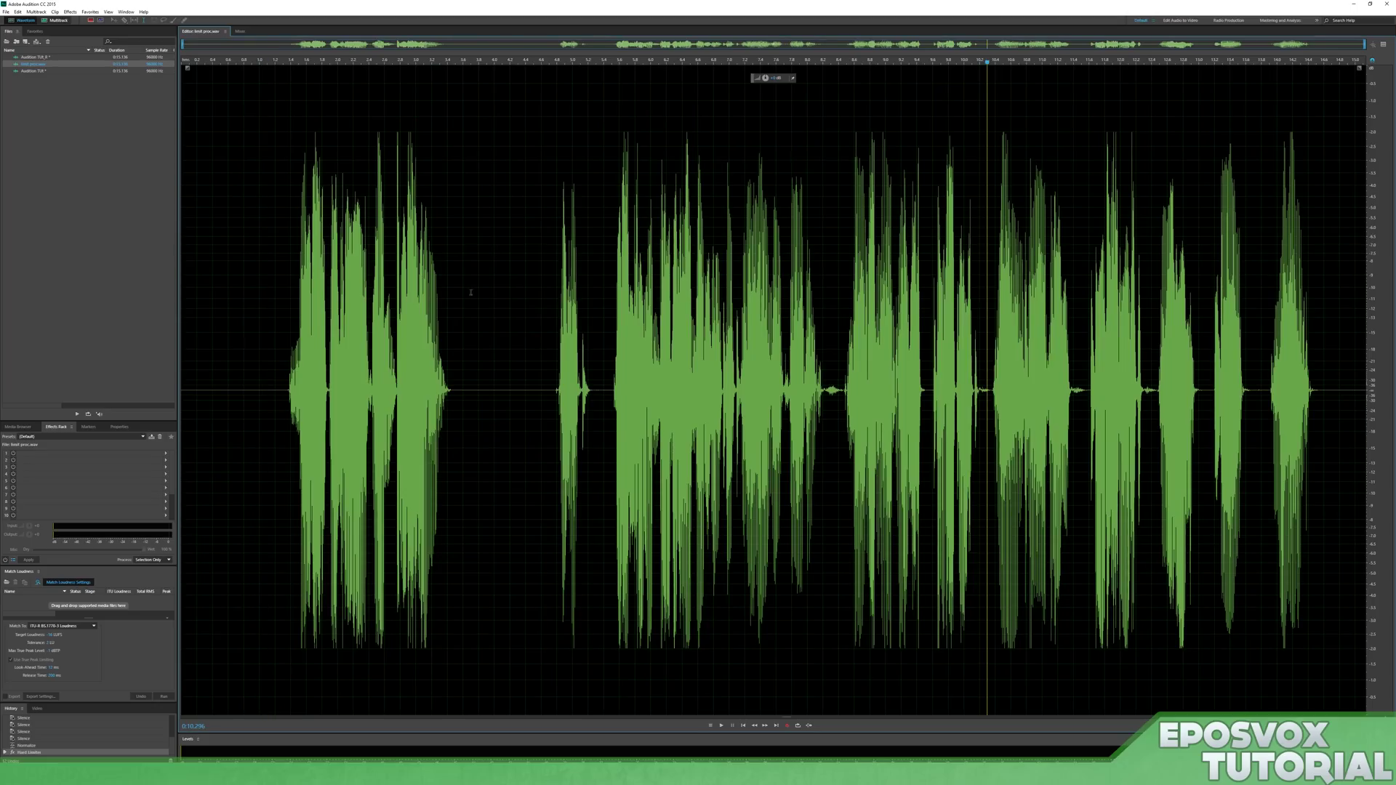
left_click_drag(269, 290, 1364, 291)
left_click(964, 291)
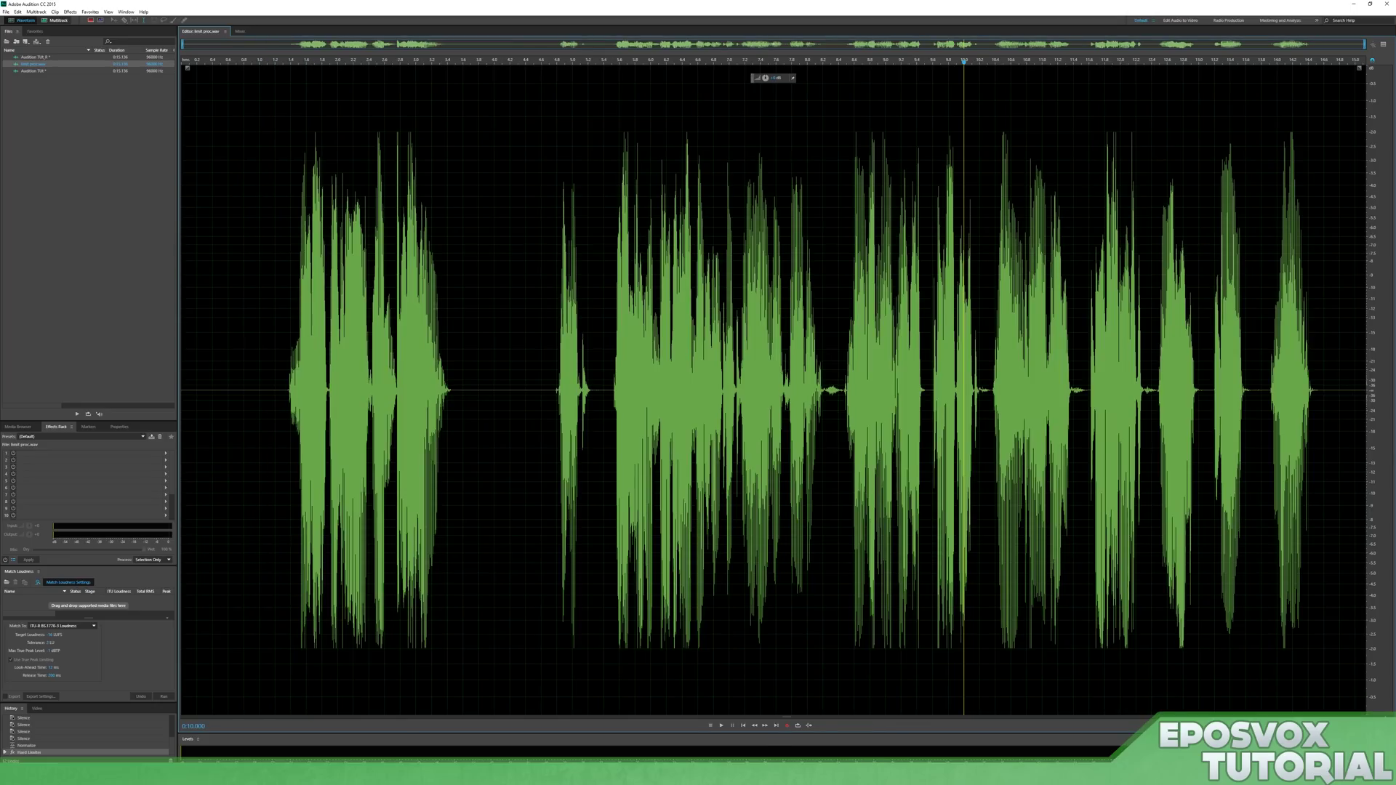
left_click_drag(258, 284, 1340, 364)
left_click(886, 290)
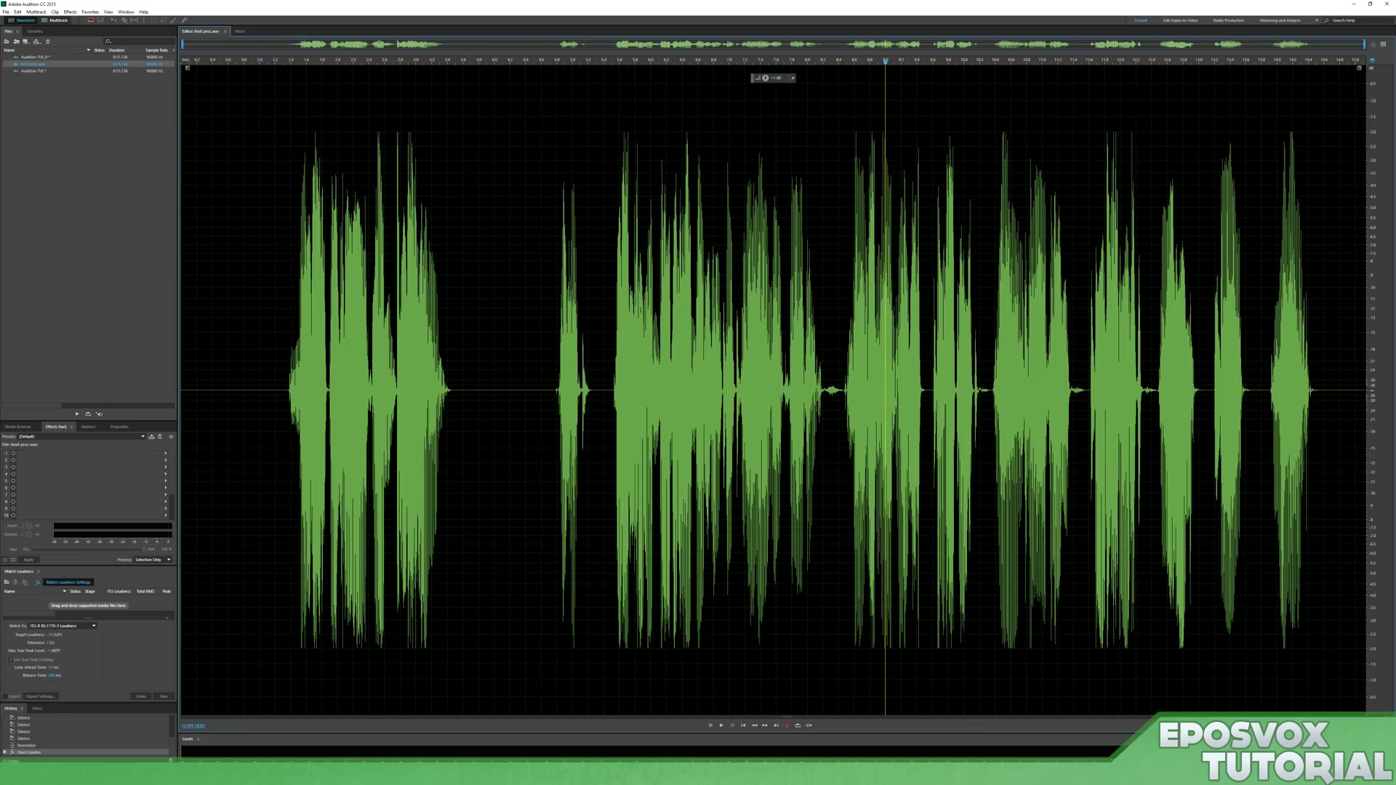
left_click_drag(596, 302, 859, 283)
left_click(1263, 277)
left_click(494, 283)
left_click(600, 271)
left_click_drag(600, 262, 1312, 287)
left_click(831, 259)
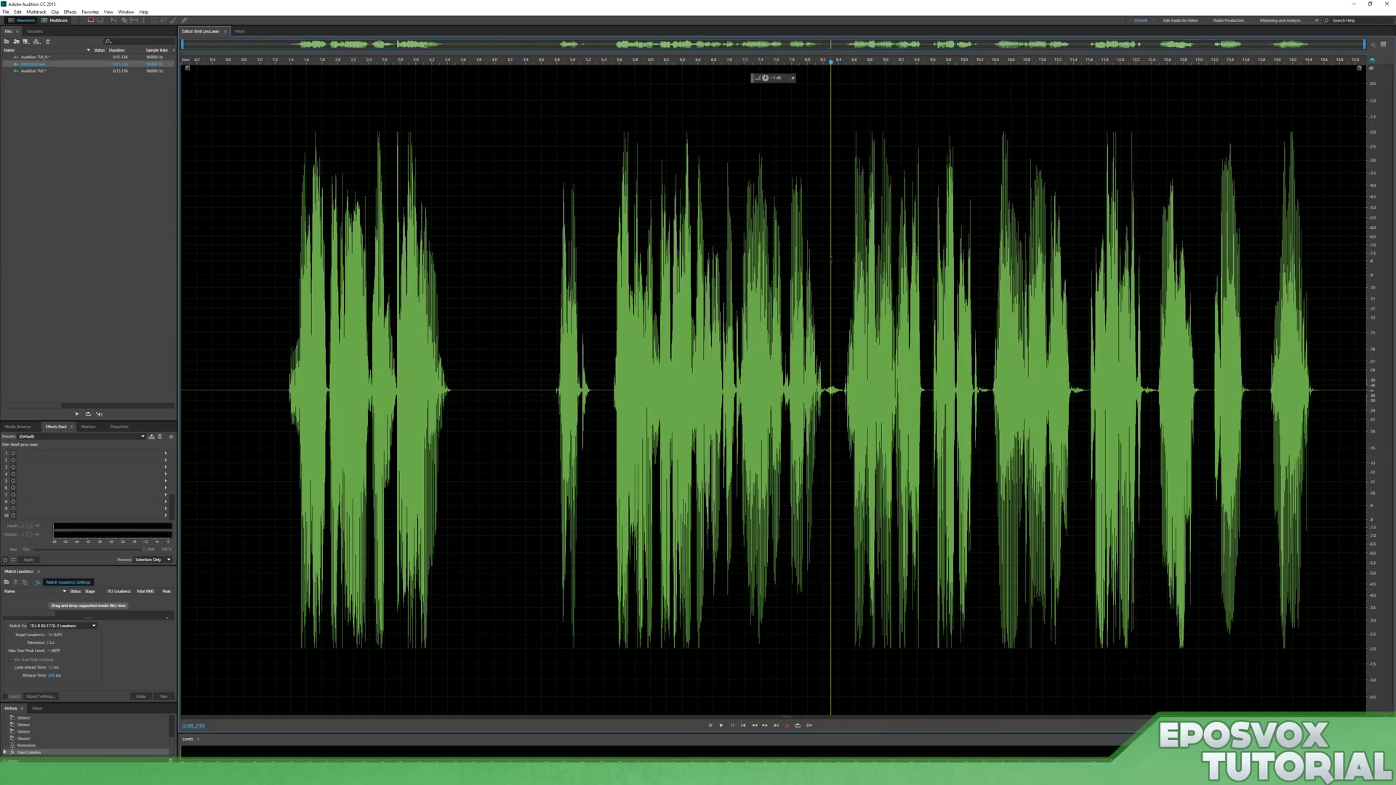
left_click_drag(838, 302, 1312, 305)
left_click(1248, 305)
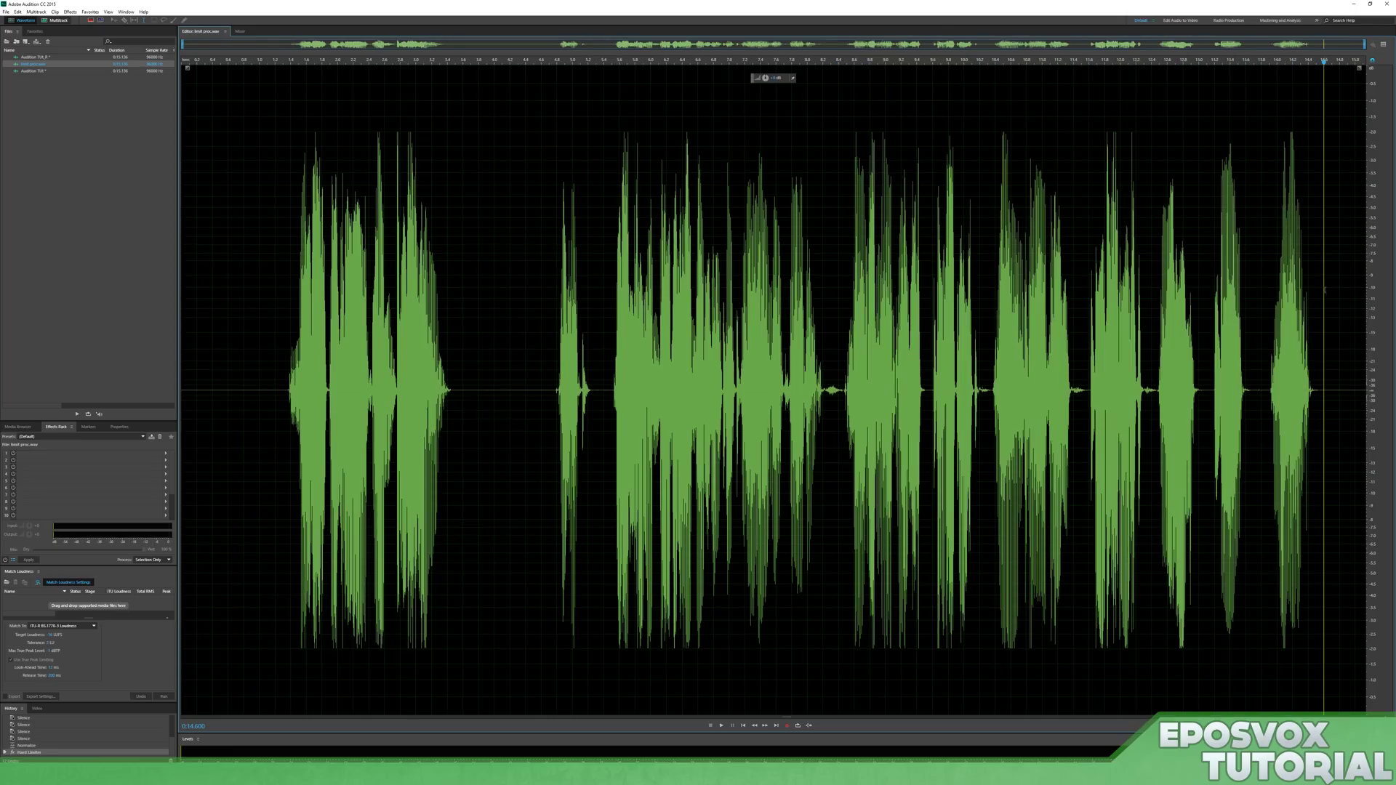
left_click_drag(1044, 305, 840, 285)
left_click(829, 276)
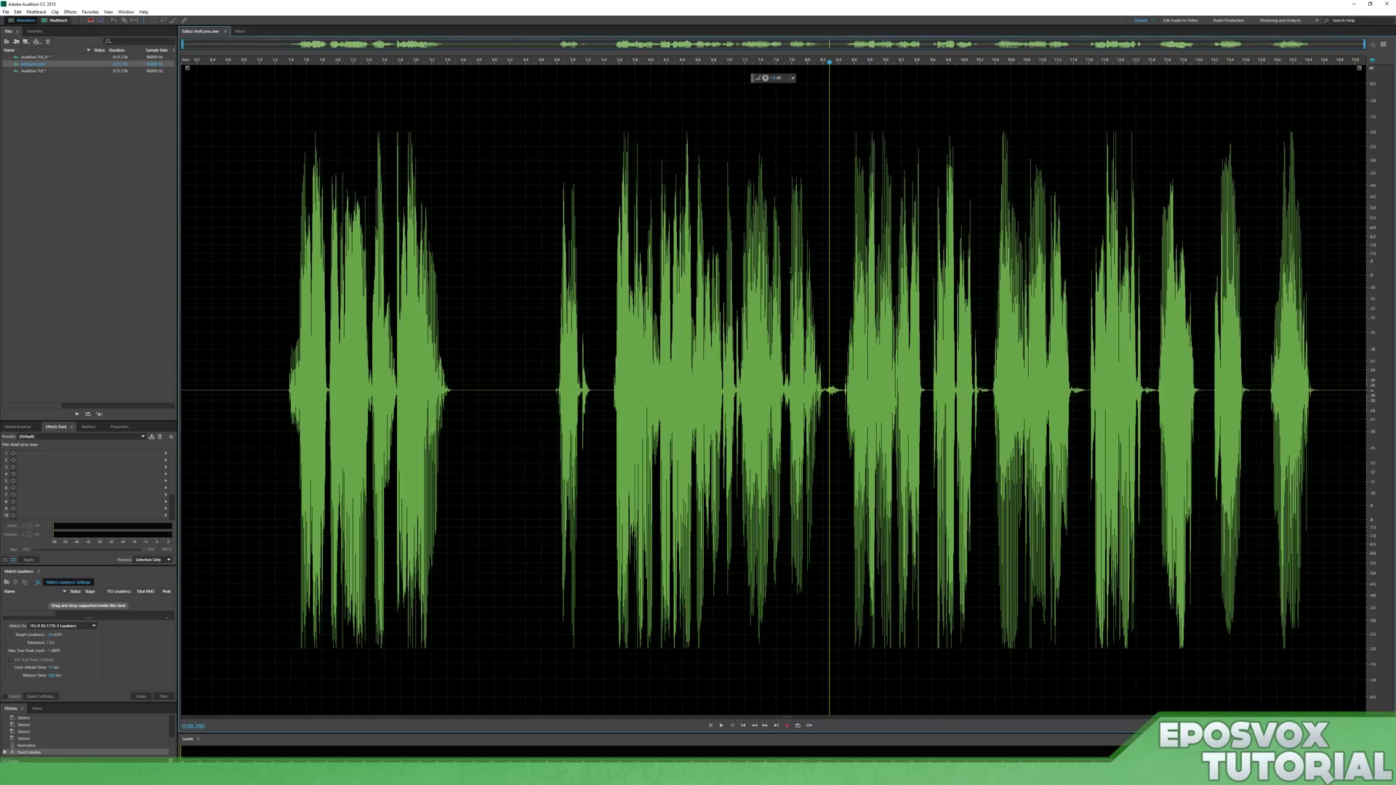
left_click_drag(469, 230, 1243, 240)
left_click(1275, 287)
left_click_drag(1318, 288, 212, 291)
left_click(619, 290)
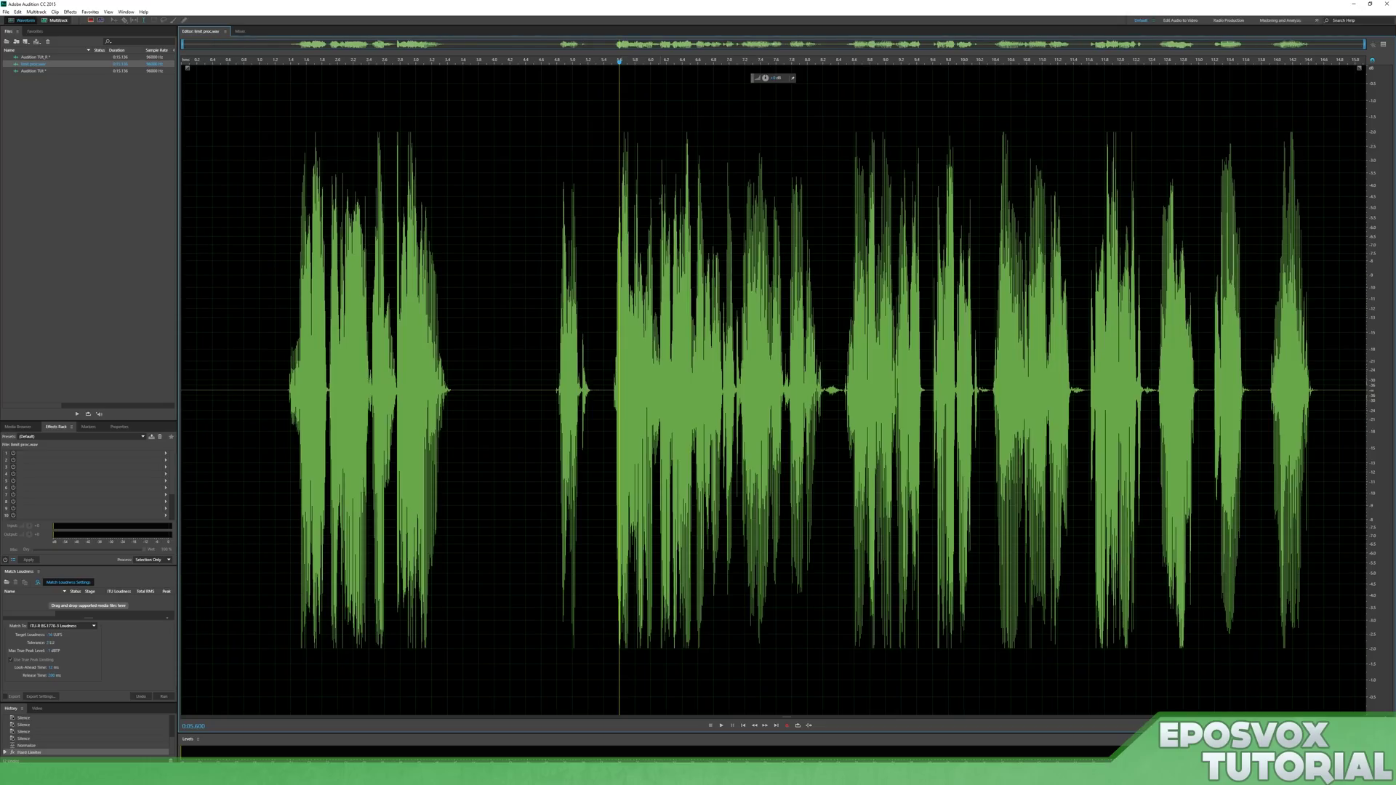